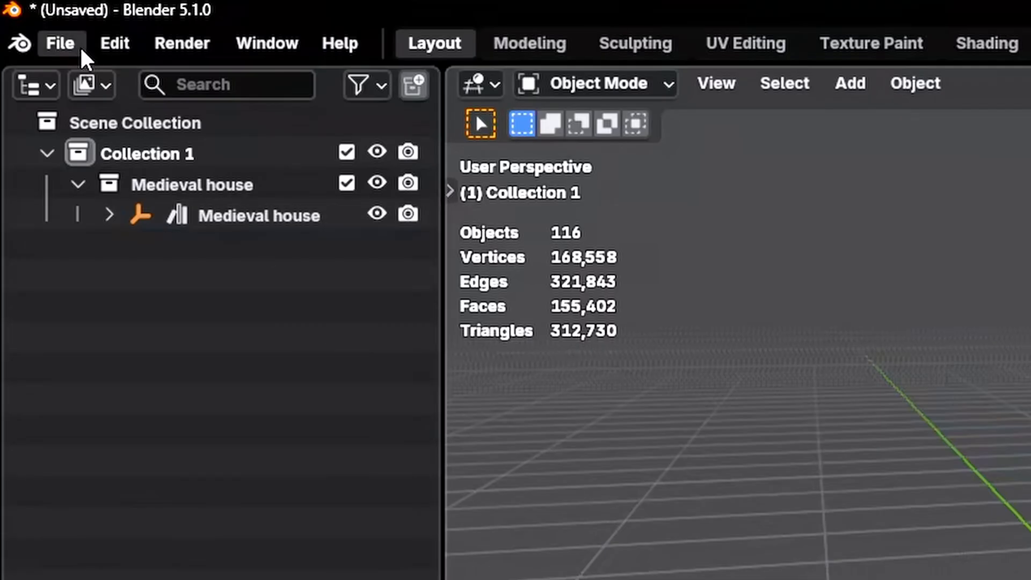
# Step: Save the scene as MedievalScene.blend in the Documents\Testing_Projects folder
pyautogui.click(21, 16)
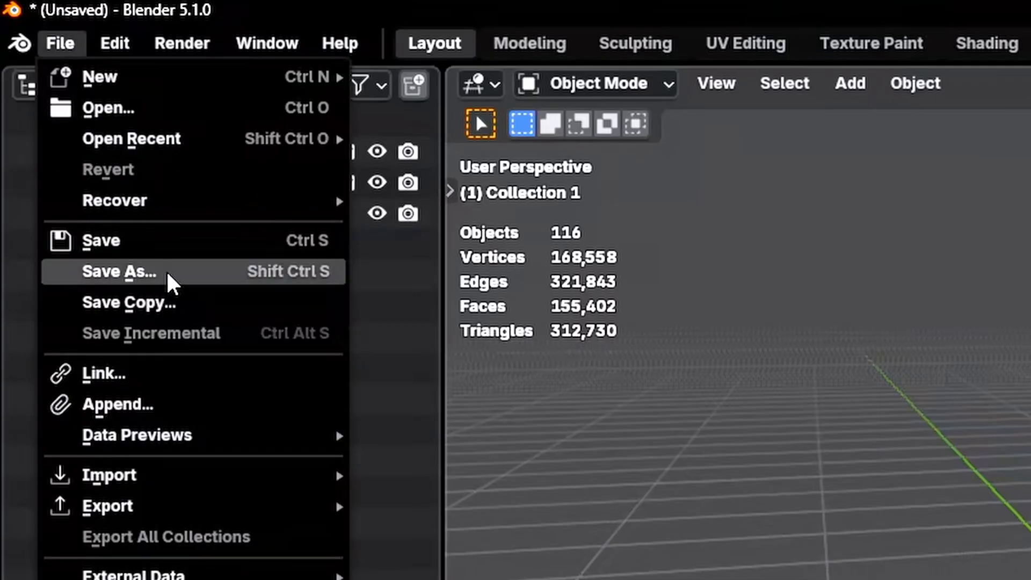
pyautogui.click(175, 240)
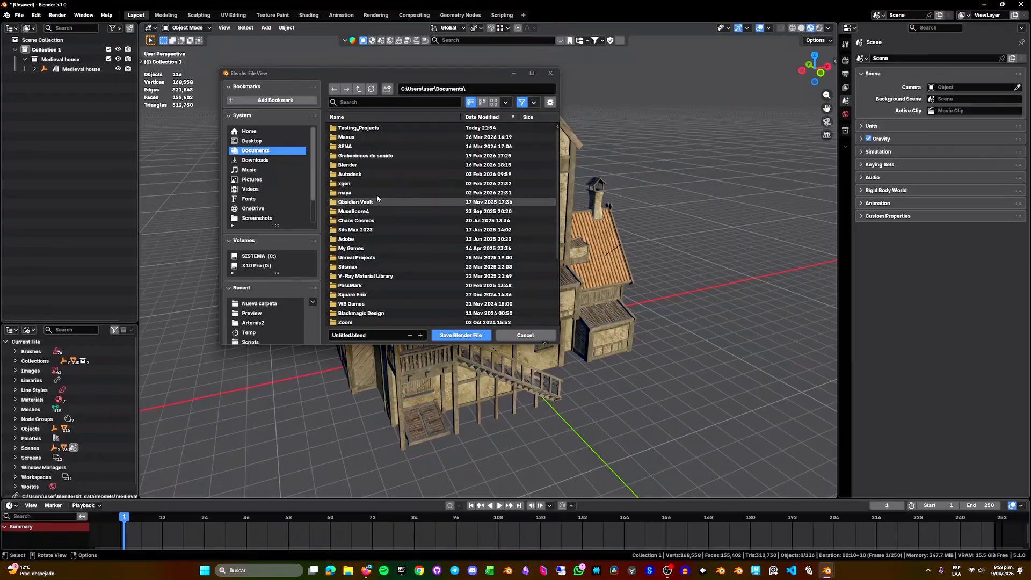
pyautogui.doubleClick(361, 129)
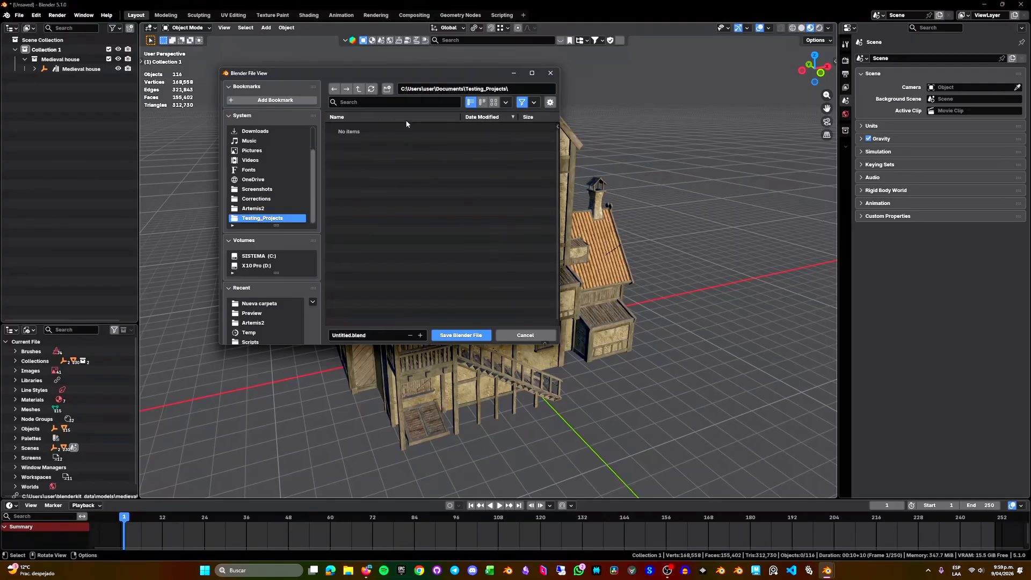
pyautogui.click(367, 335)
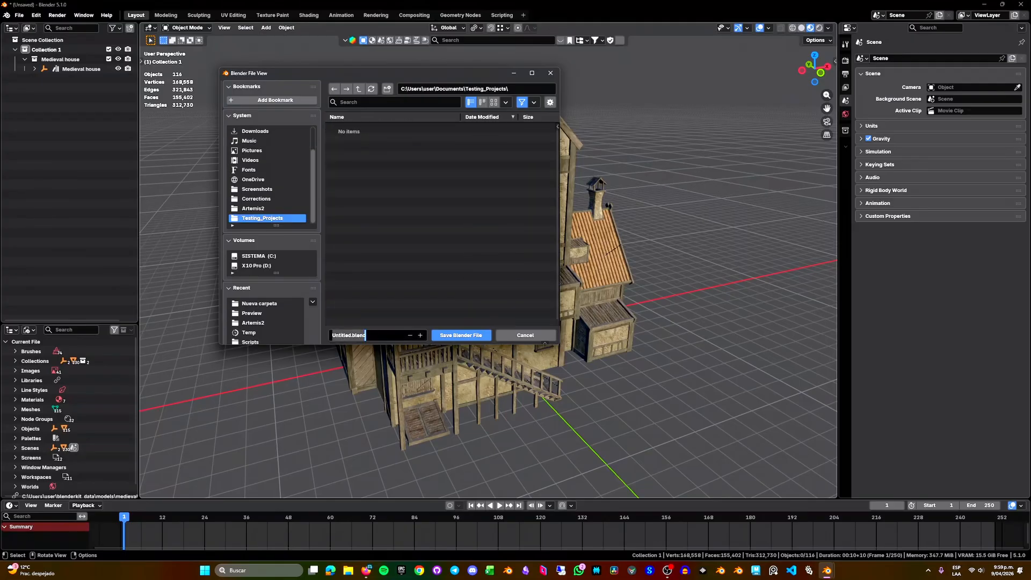
pyautogui.write('MEDIEVA')
pyautogui.press('BackSpace')
pyautogui.press('BackSpace')
pyautogui.press('BackSpace')
pyautogui.press('BackSpace')
pyautogui.press('BackSpace')
pyautogui.press('BackSpace')
pyautogui.write('edievalScene')
pyautogui.press('Return')
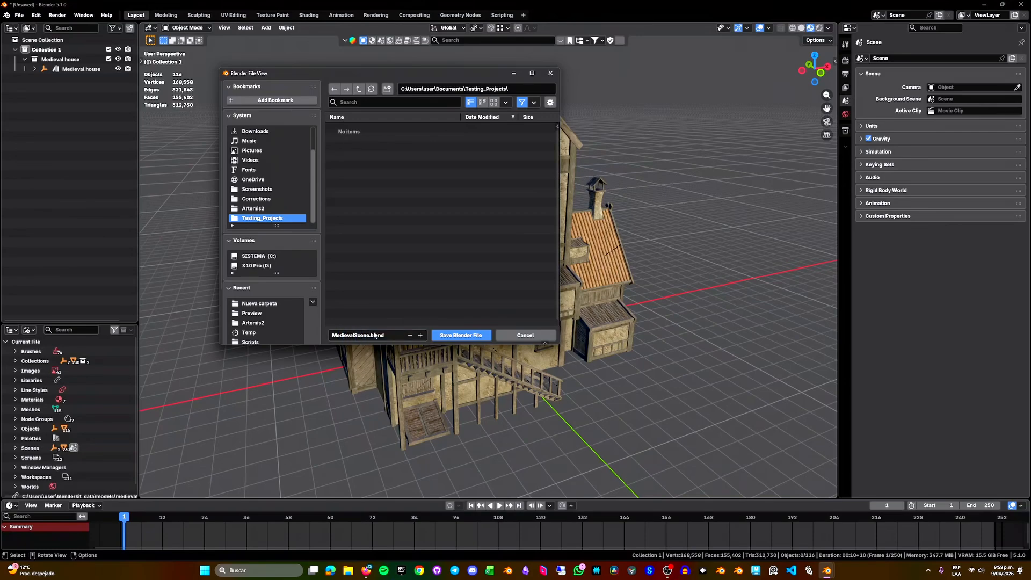
pyautogui.click(460, 335)
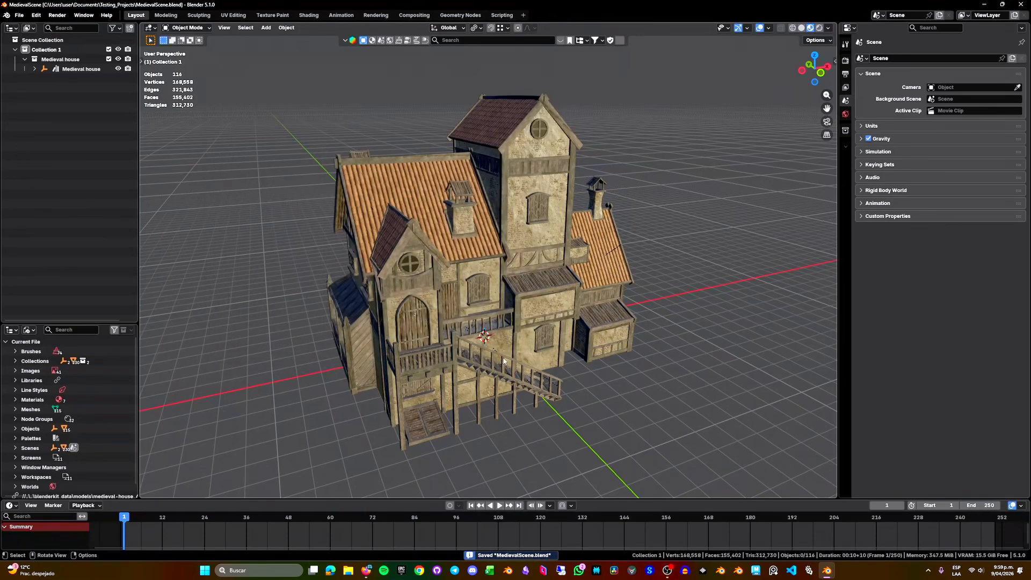
# Step: Switch to File Explorer and open the folder that contains the recently saved MedievalScene file
pyautogui.click(348, 571)
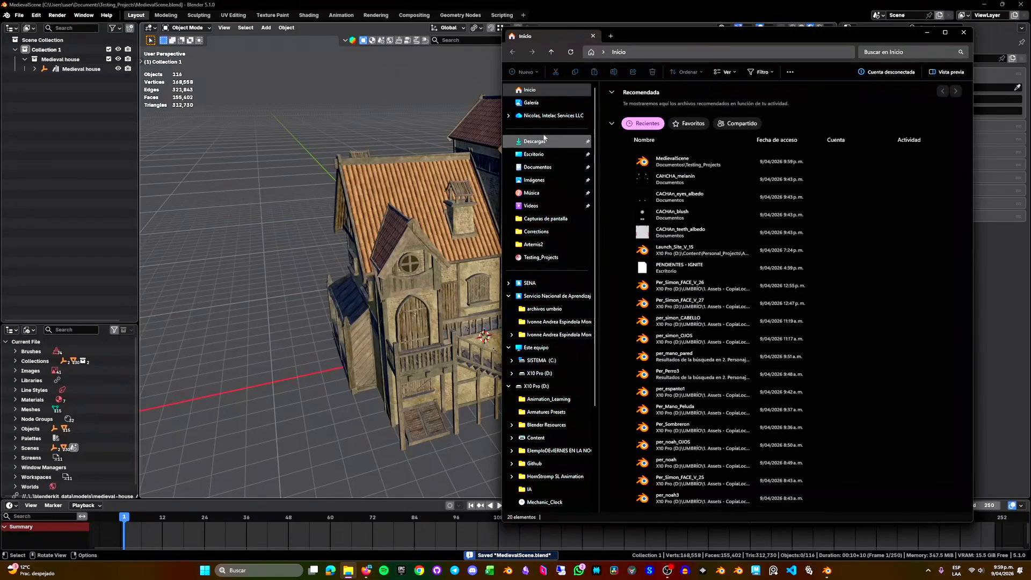
pyautogui.rightClick(671, 159)
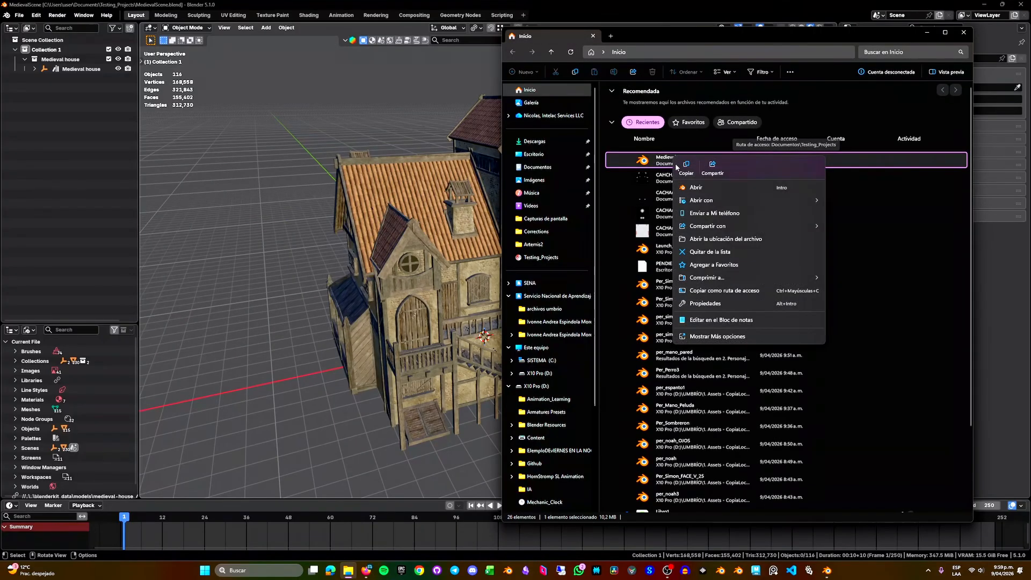
pyautogui.click(709, 236)
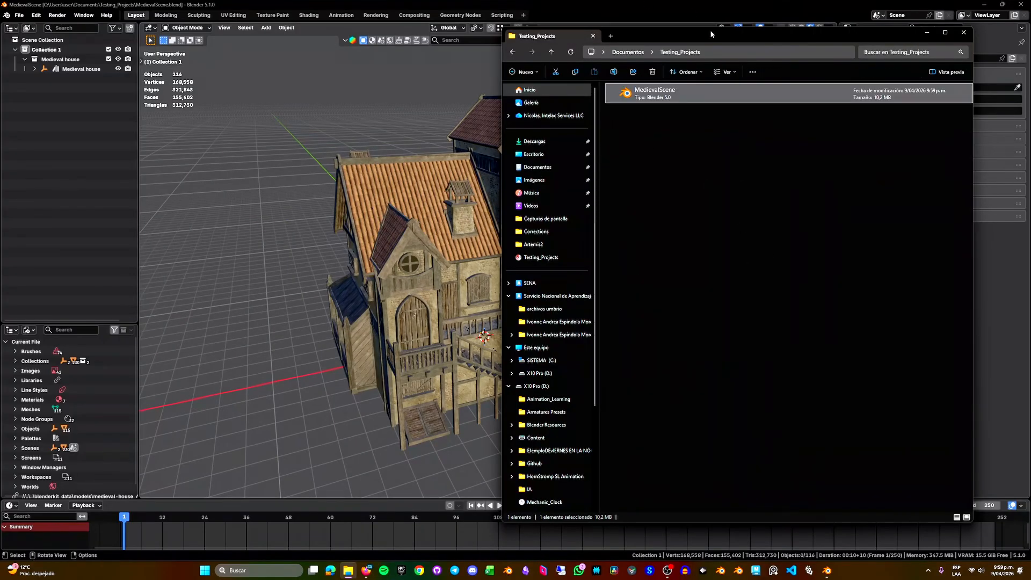
pyautogui.moveTo(653, 33); pyautogui.dragTo(595, 105)
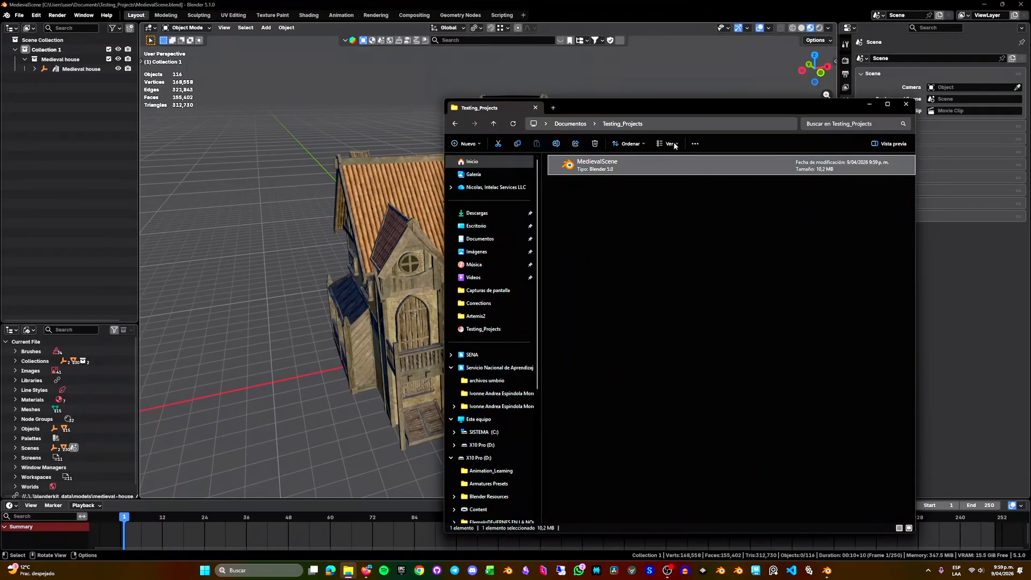
# Step: Return to Blender, save the medieval house scene again, and switch back to the Testing_Projects folder
pyautogui.moveTo(424, 226); pyautogui.dragTo(393, 214, button='middle')
pyautogui.click(501, 284)
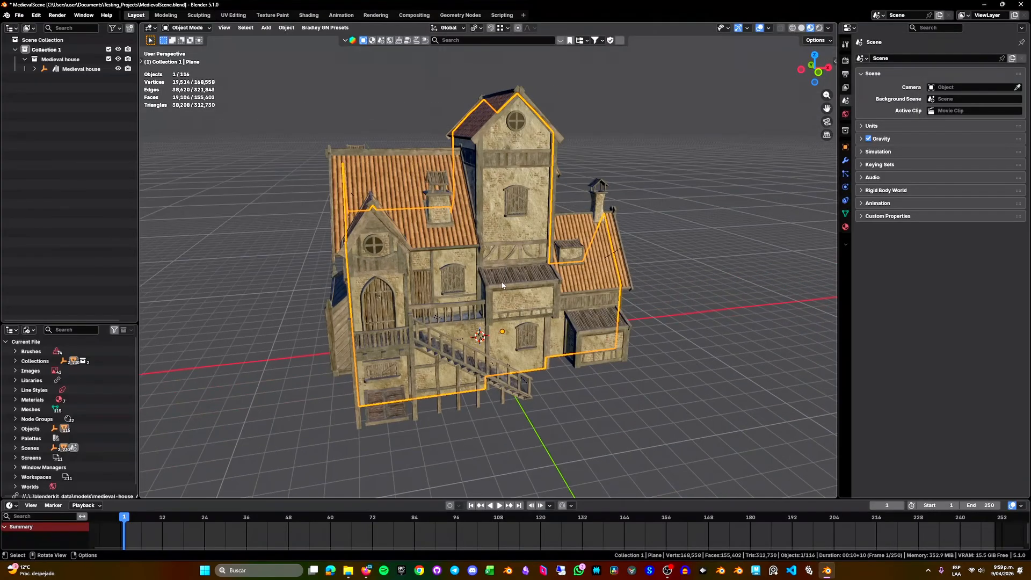
pyautogui.moveTo(502, 285); pyautogui.dragTo(647, 296, button='middle')
pyautogui.click(671, 325)
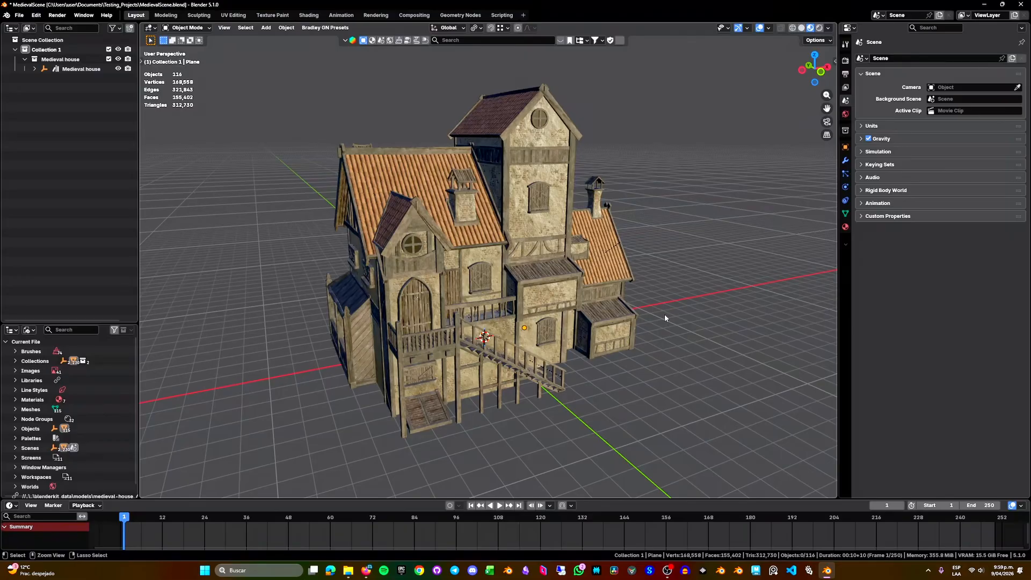
pyautogui.hotkey('ctrl', 's')
pyautogui.hotkey('alt', 'Tab')
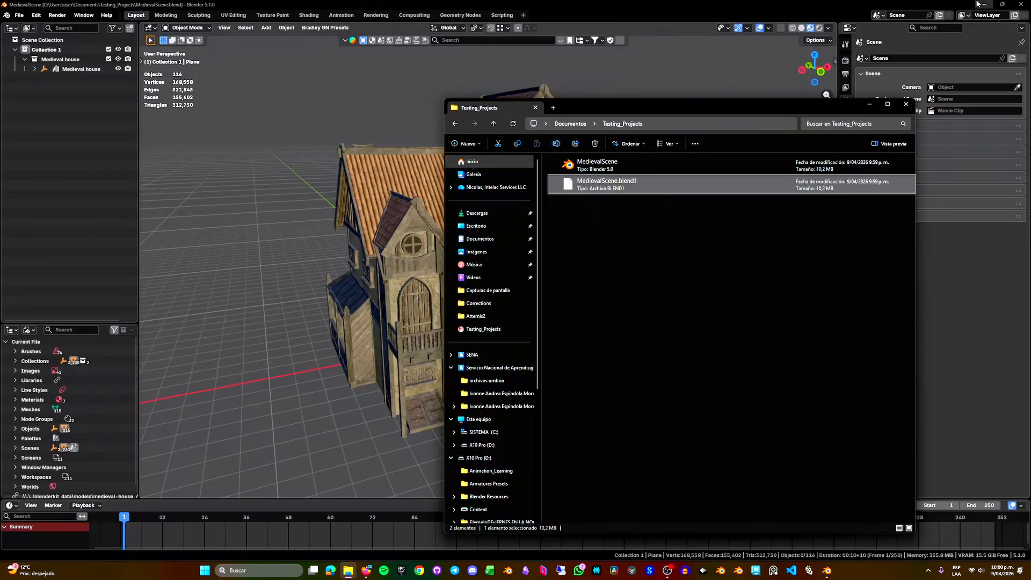
# Step: Delete the main MedievalScene Blender file from the Testing_Projects folder, keeping its .blend1 backup
pyautogui.click(1021, 4)
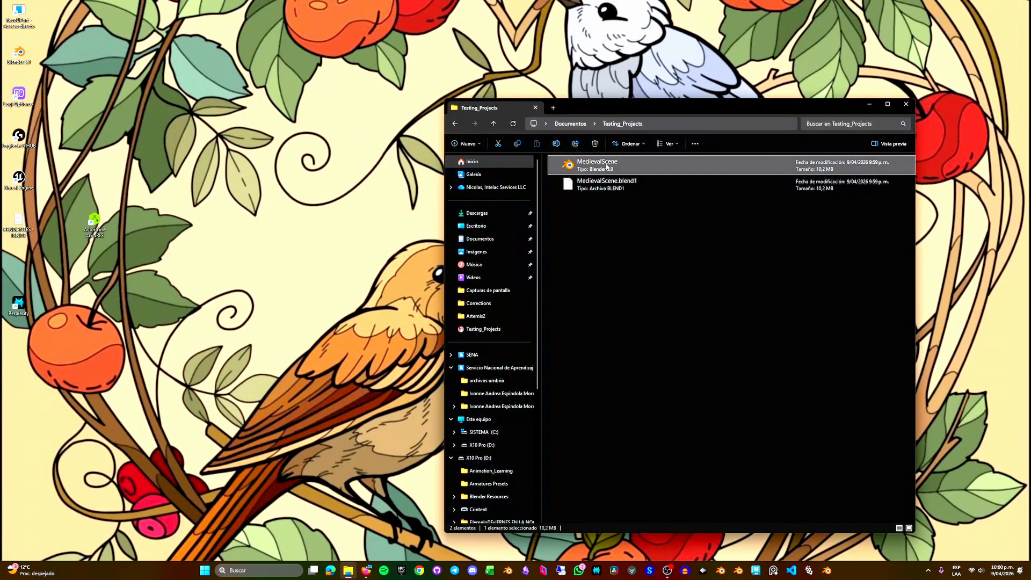
pyautogui.click(595, 143)
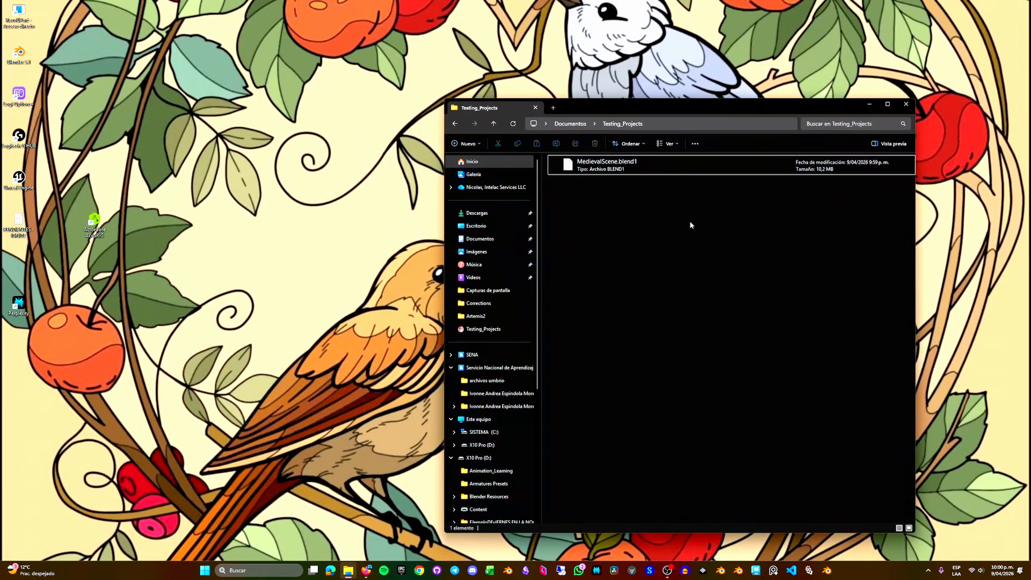
# Step: Rename the backup file MedievalScene.blend1 to MedievalScene.blend and accept the extension change
pyautogui.click(625, 167)
pyautogui.click(624, 165)
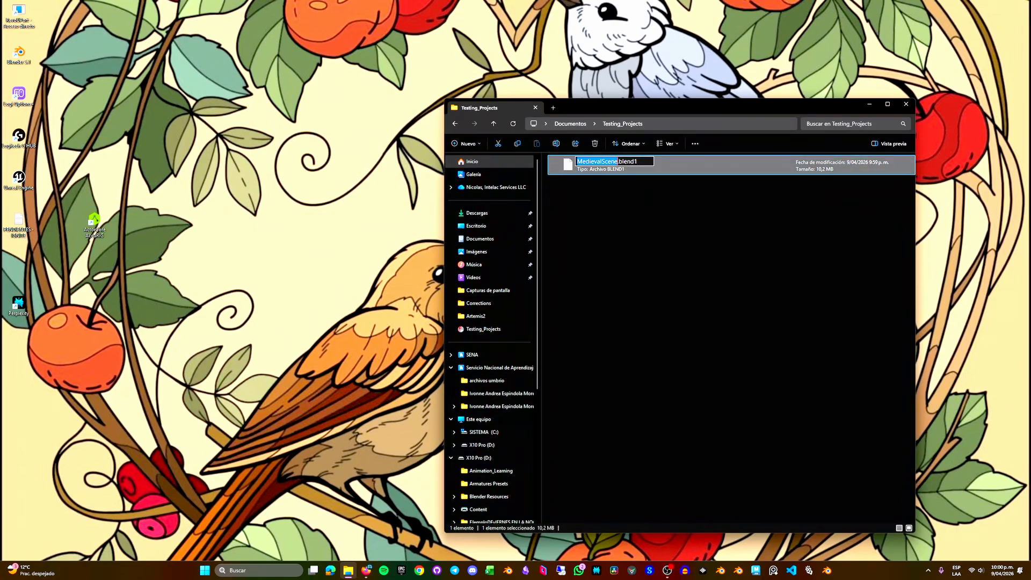
pyautogui.press('End')
pyautogui.press('BackSpace')
pyautogui.press('Return')
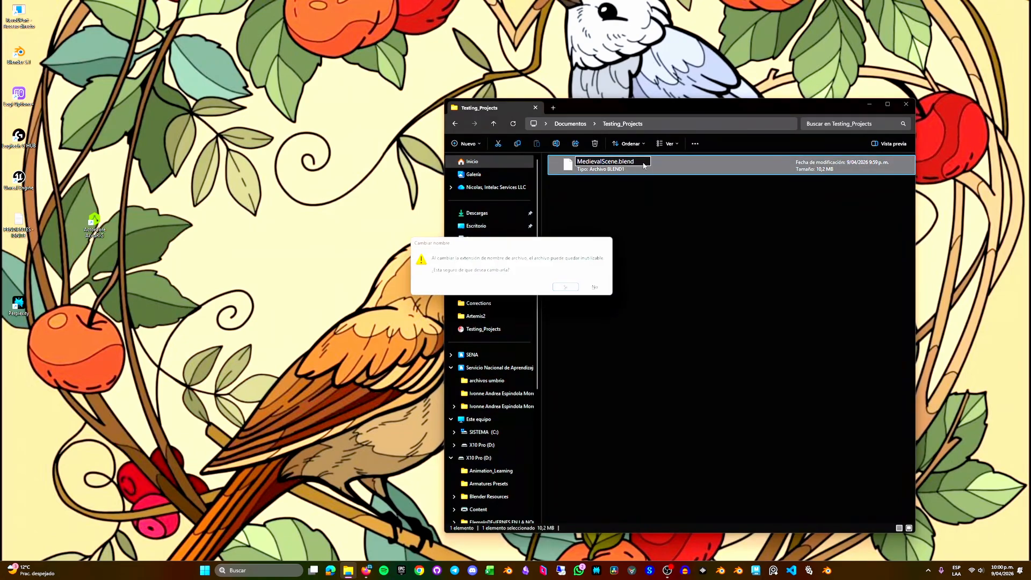
pyautogui.click(565, 287)
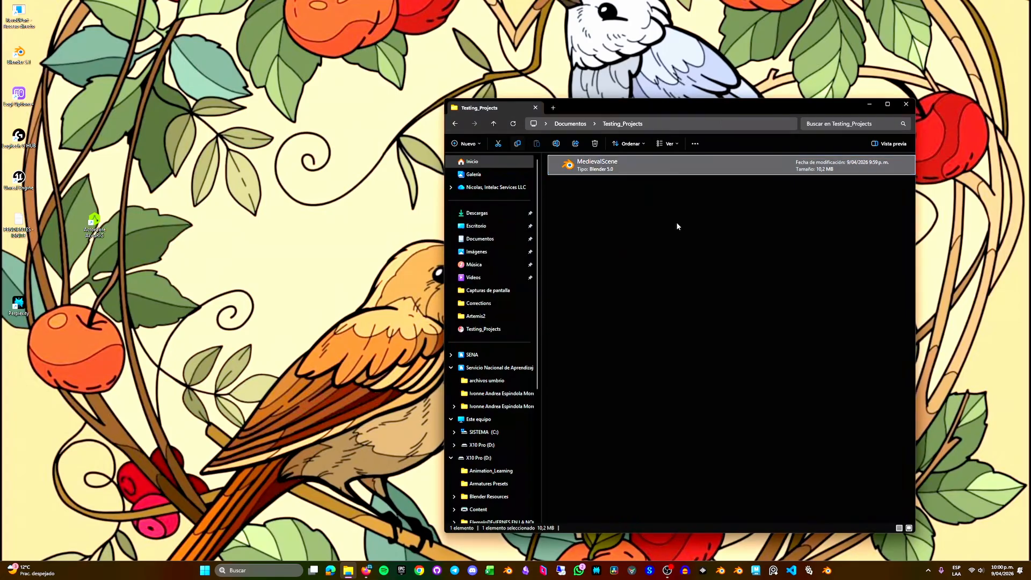
# Step: Open the restored MedievalScene file in Blender and put the folder window away
pyautogui.doubleClick(604, 169)
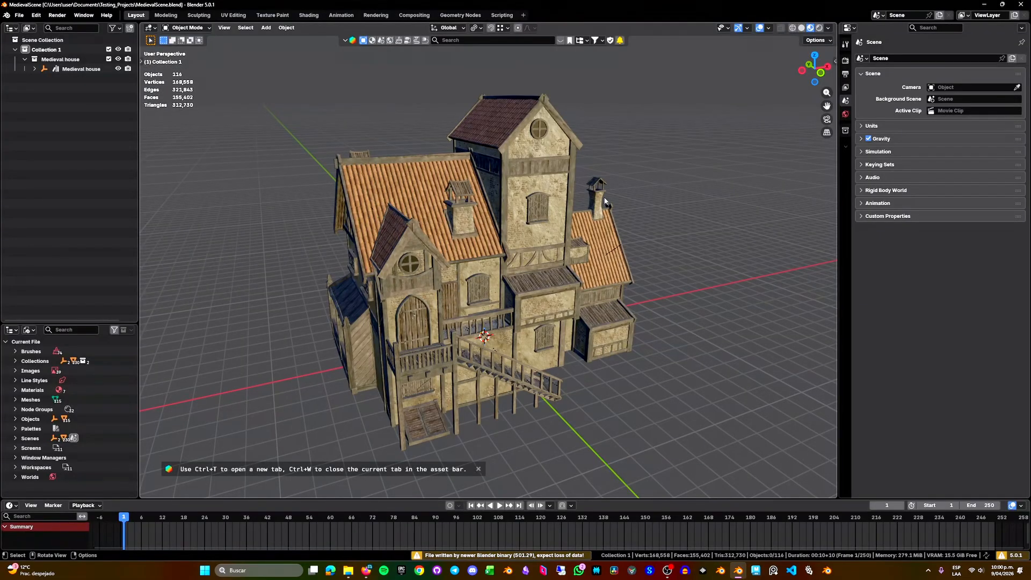
pyautogui.hotkey('alt', 'Tab')
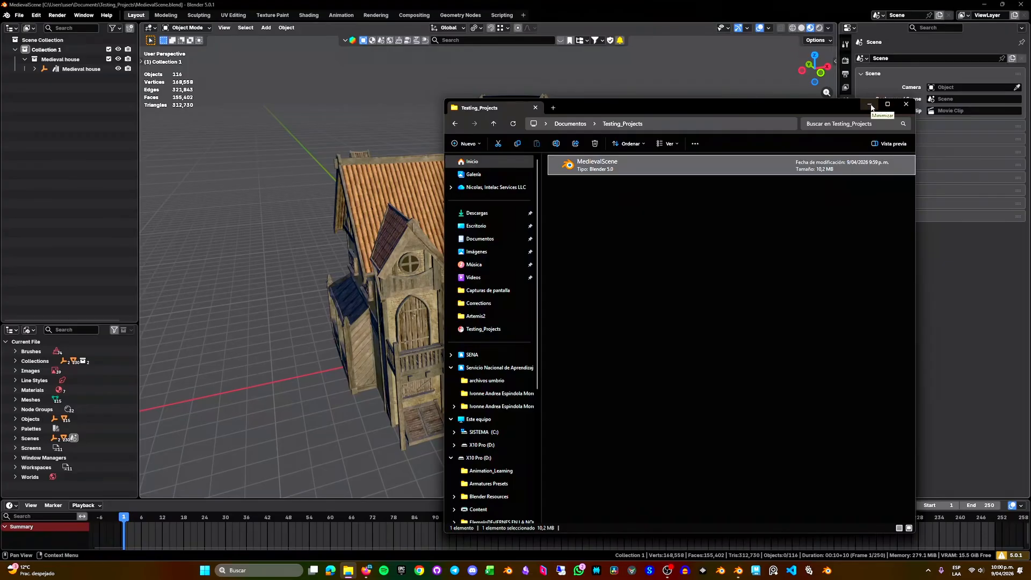
pyautogui.click(870, 105)
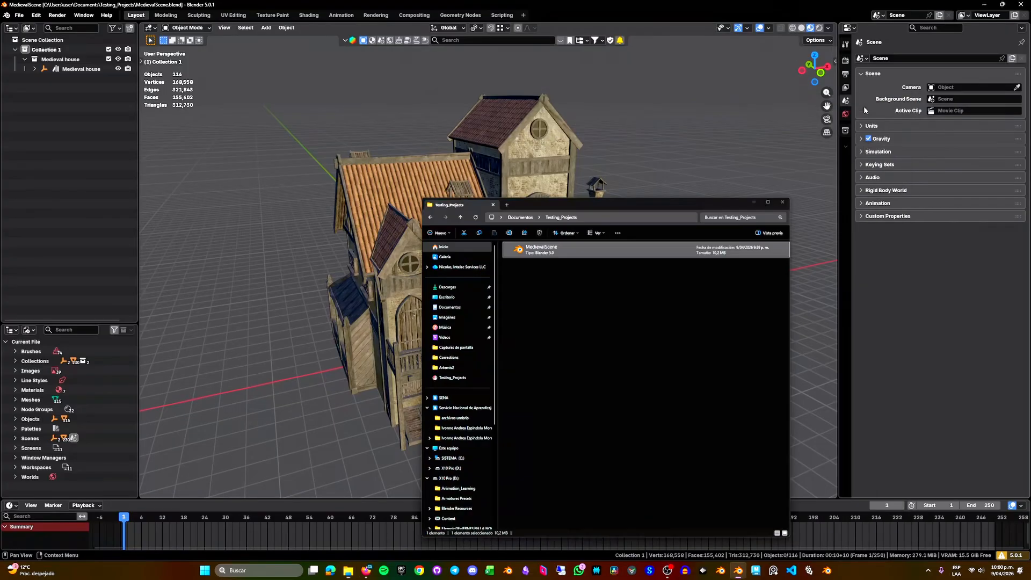
# Step: Save the restored scene over MedievalScene.blend and check the Testing_Projects folder for its backup file
pyautogui.hotkey('ctrl', 's')
pyautogui.click(454, 307)
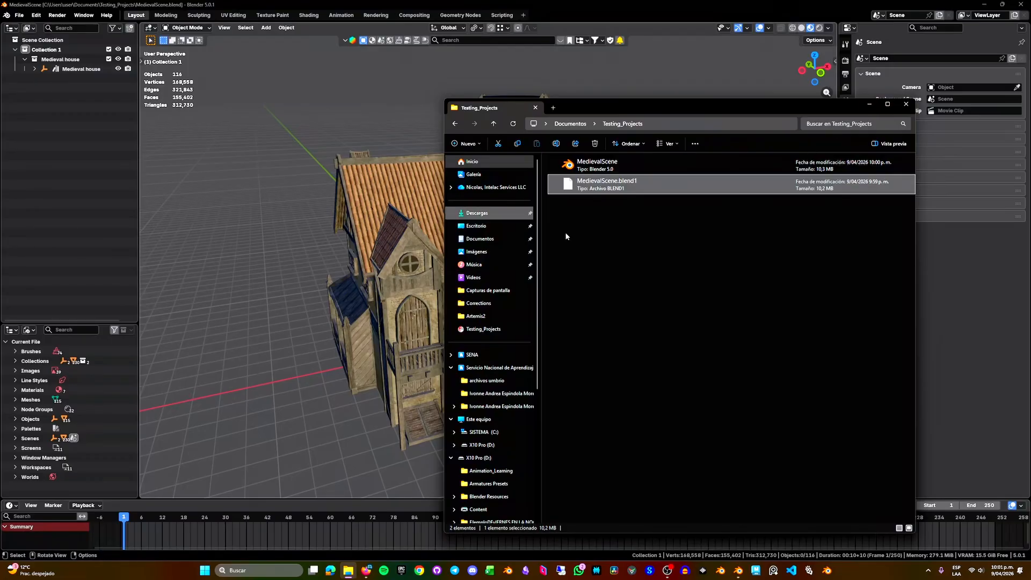
pyautogui.click(871, 105)
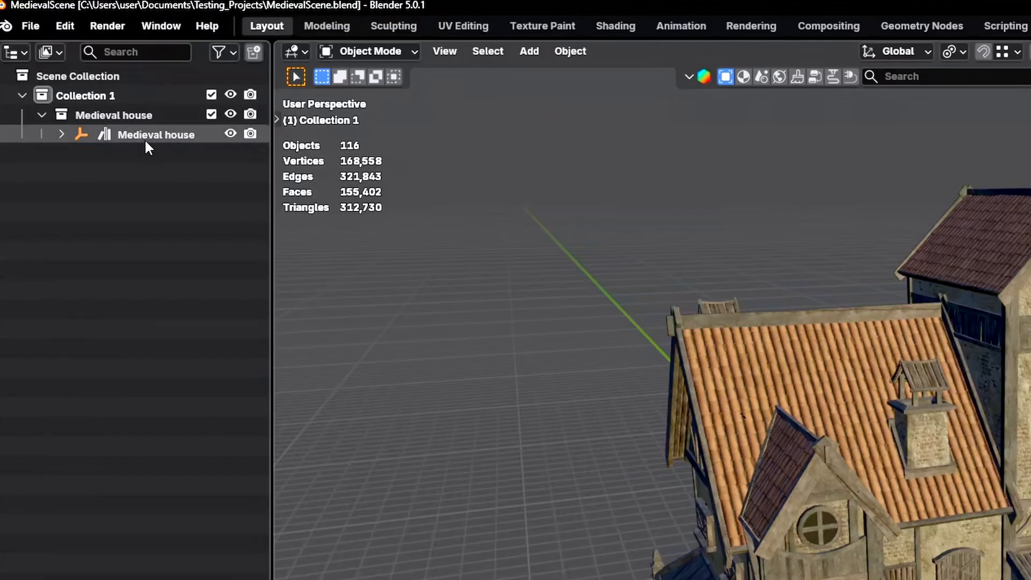
# Step: Open Blender's preferences at the Save & Load settings
pyautogui.click(36, 15)
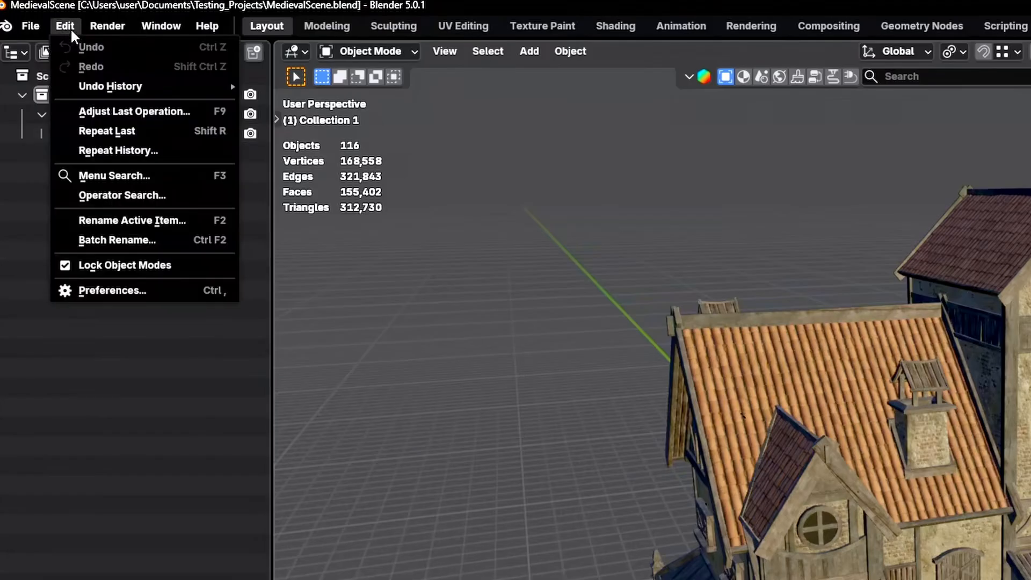
pyautogui.click(126, 291)
pyautogui.click(269, 370)
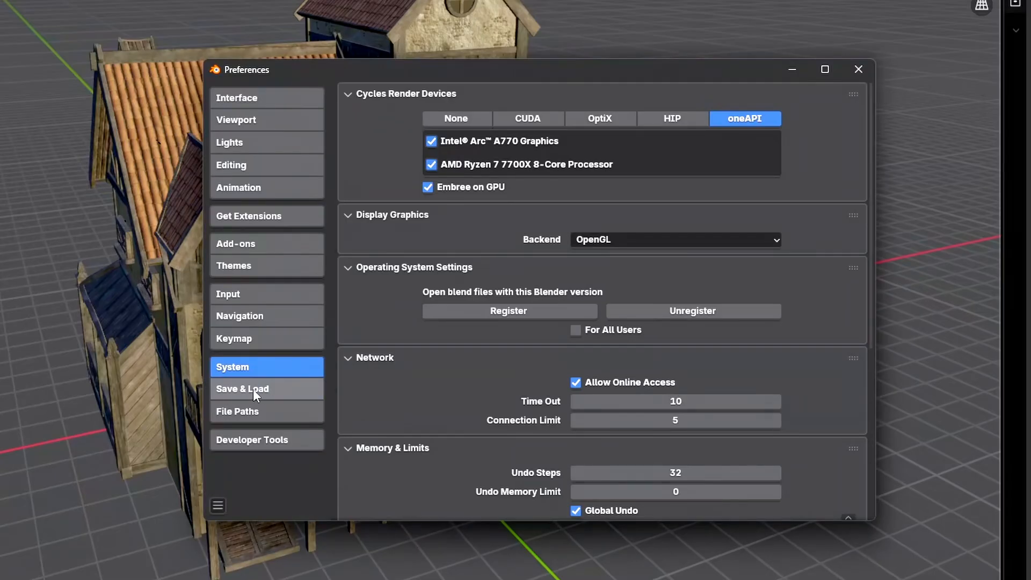
pyautogui.click(253, 389)
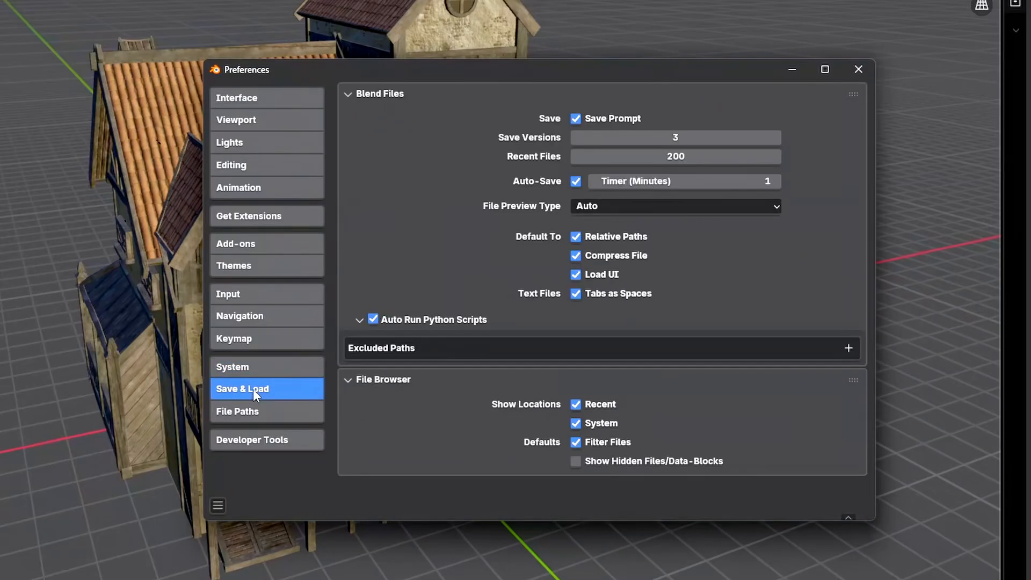
# Step: Set the number of Save Versions to 1
pyautogui.click(631, 141)
pyautogui.write('1')
pyautogui.press('Return')
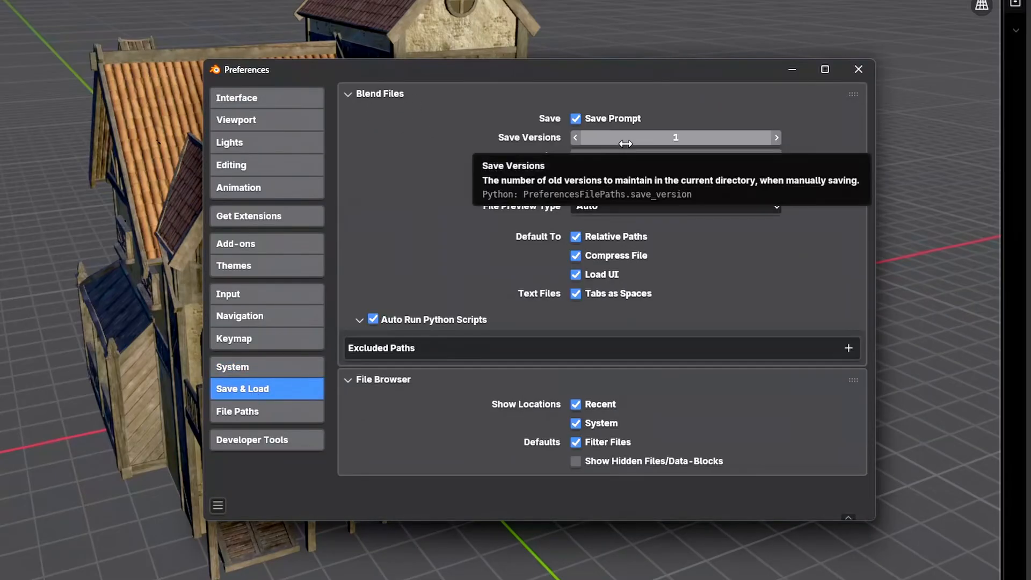
# Step: Set the number of Save Versions to 6 and close the preferences
pyautogui.click(674, 138)
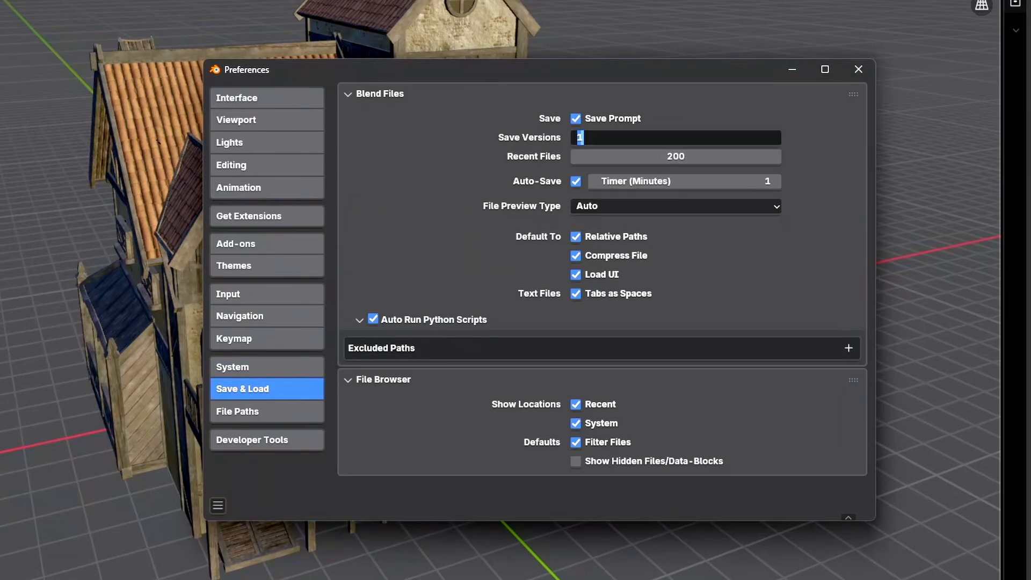
pyautogui.write('6')
pyautogui.press('Return')
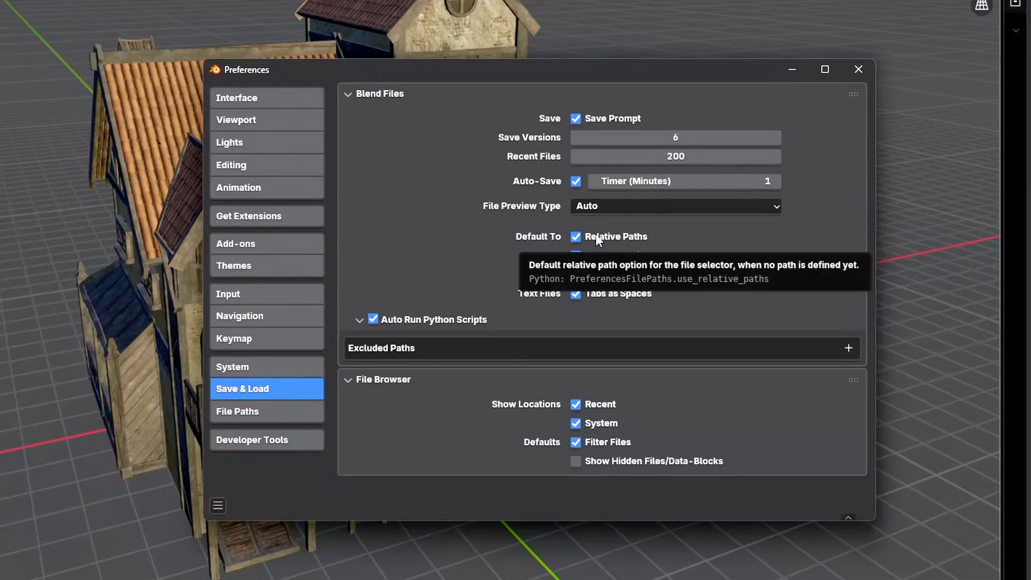
pyautogui.click(218, 502)
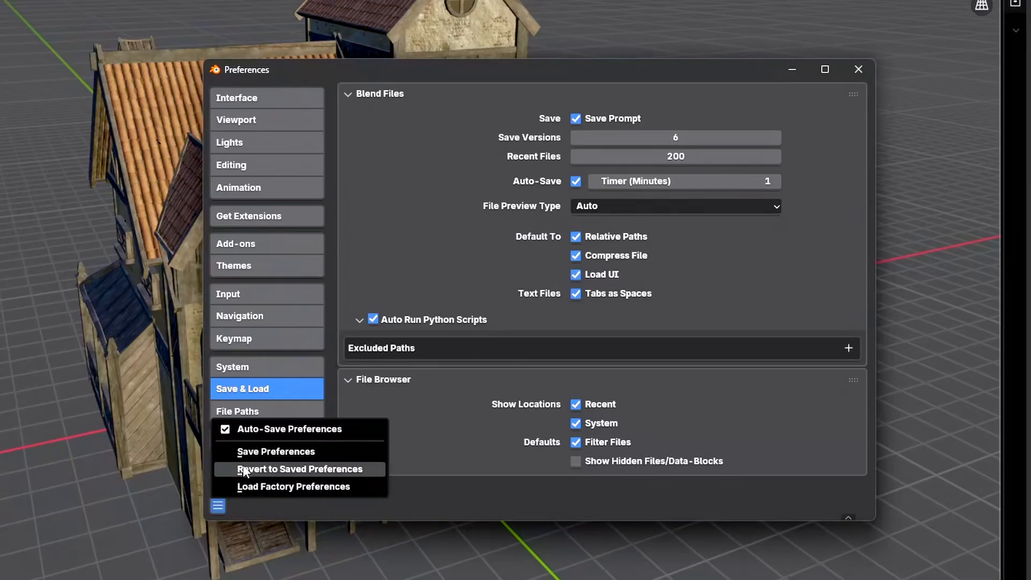
pyautogui.click(857, 73)
# Step: Save the scene, select the MedievalScene.blend2 backup in the Testing_Projects folder, and return to Blender
pyautogui.scroll(-2, 576, 258)
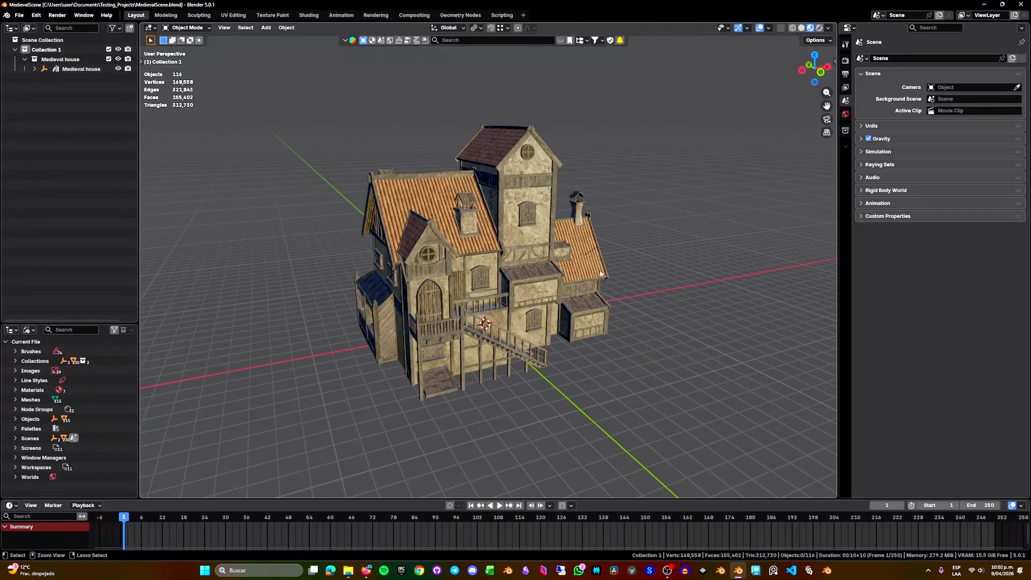
pyautogui.hotkey('ctrl', 's')
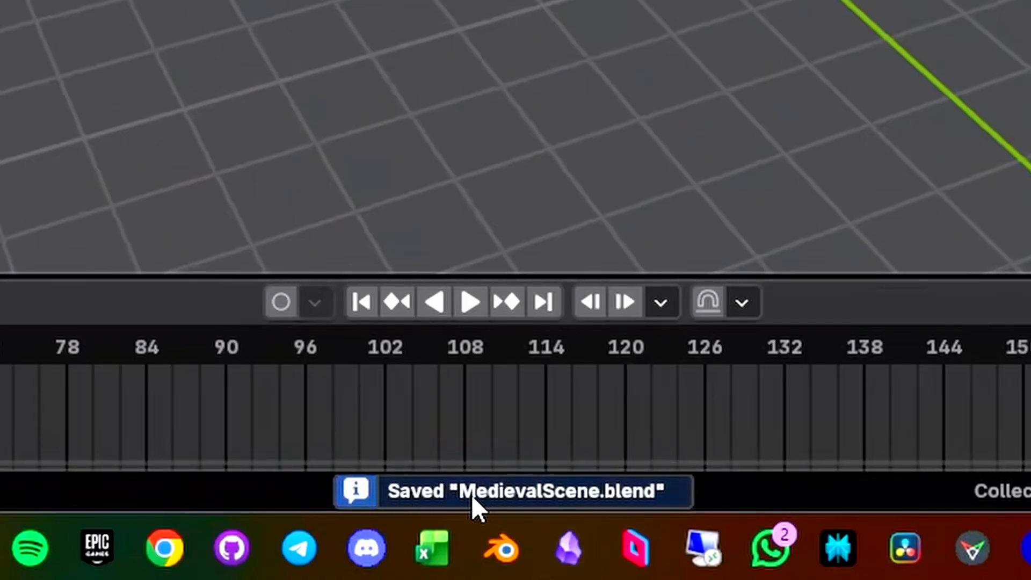
pyautogui.click(614, 209)
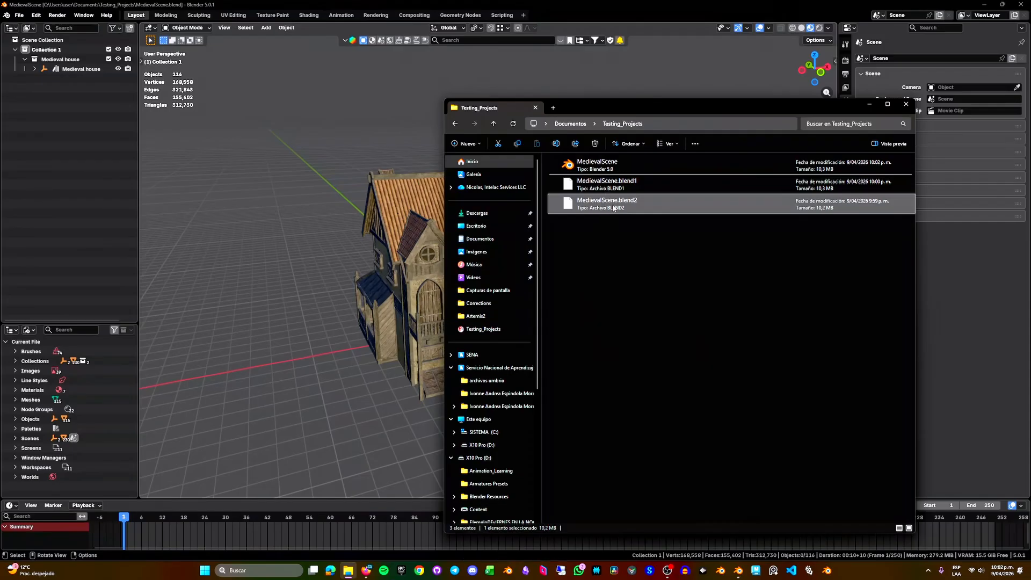
pyautogui.click(379, 292)
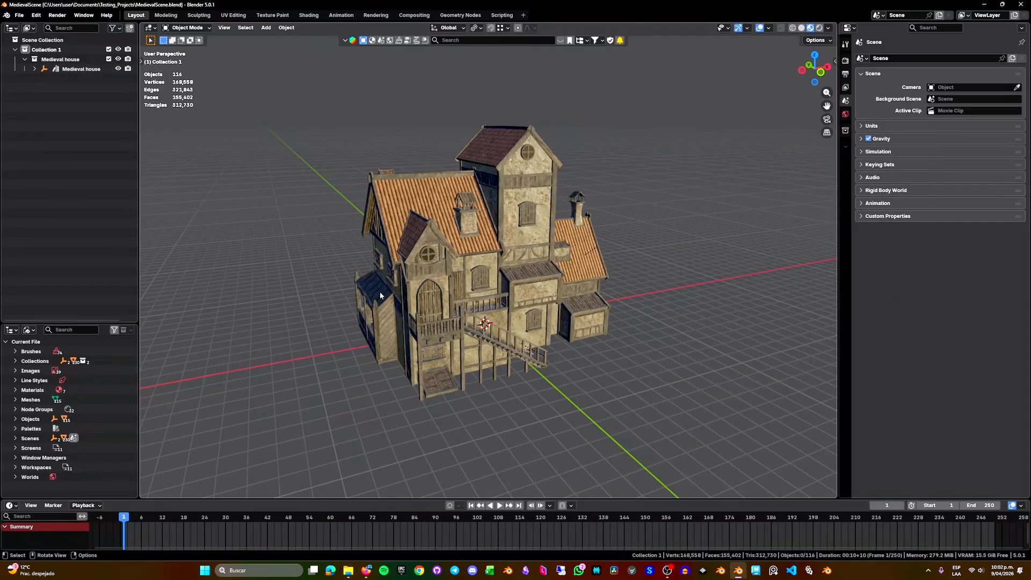
# Step: Save the scene once more and select the MedievalScene.blend3 backup in the Testing_Projects folder
pyautogui.hotkey('ctrl', 's')
pyautogui.hotkey('alt', 'Tab')
pyautogui.click(614, 223)
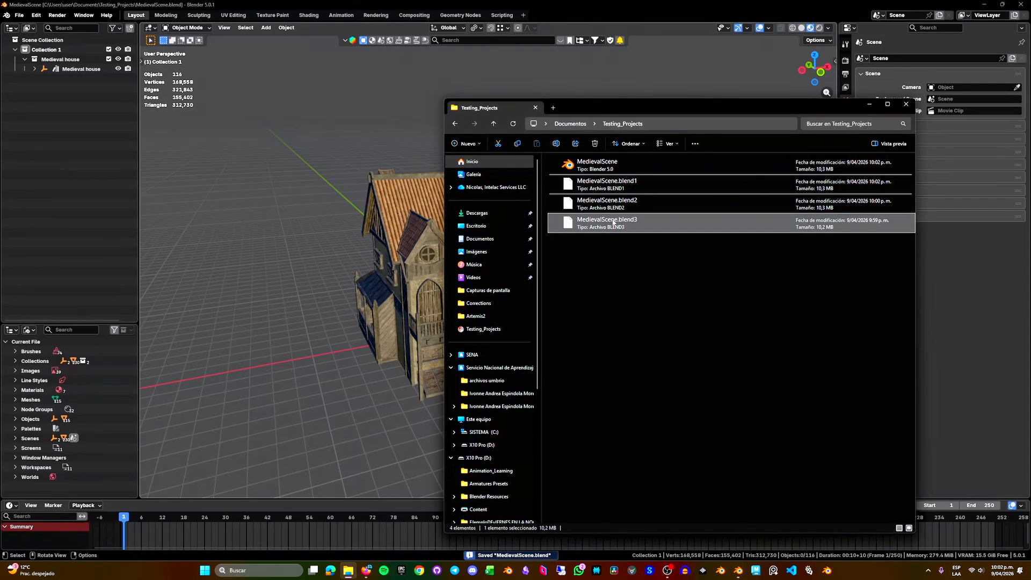
# Step: Save the scene two more times, checking the backups in the Testing_Projects folder after each save
pyautogui.click(384, 323)
pyautogui.hotkey('ctrl', 's')
pyautogui.hotkey('alt', 'Tab')
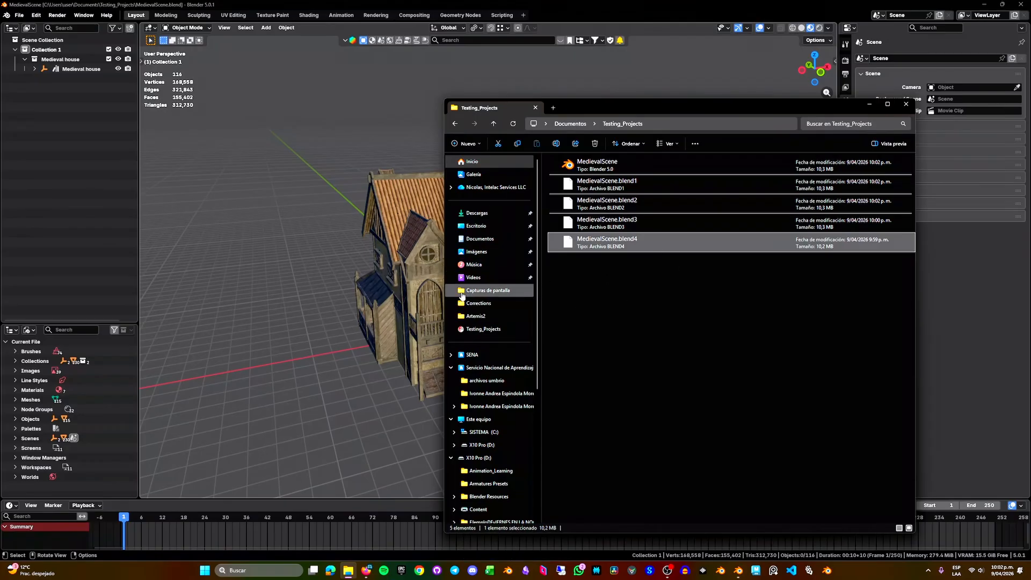
pyautogui.click(377, 334)
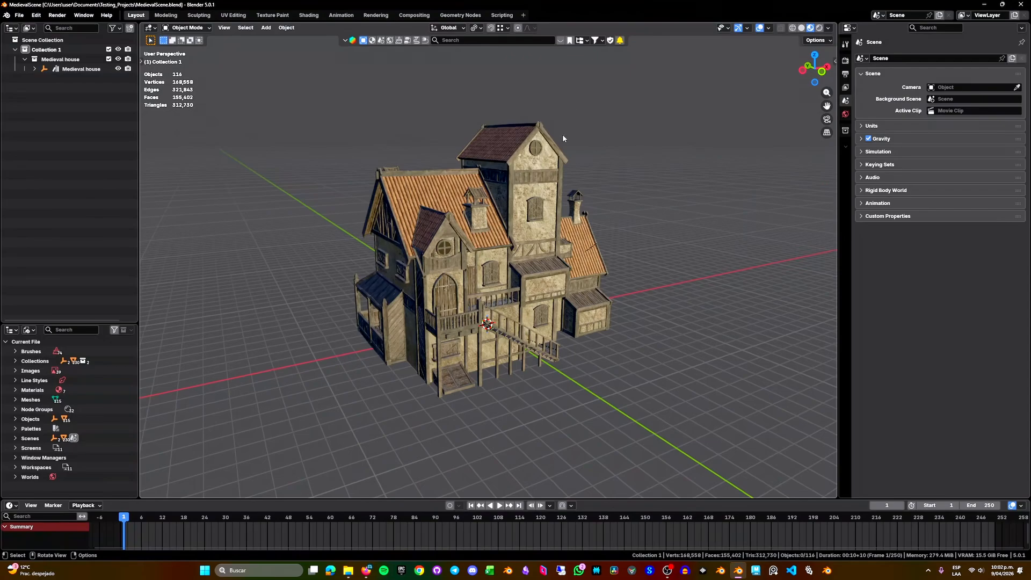
pyautogui.moveTo(562, 134); pyautogui.dragTo(576, 272, button='middle')
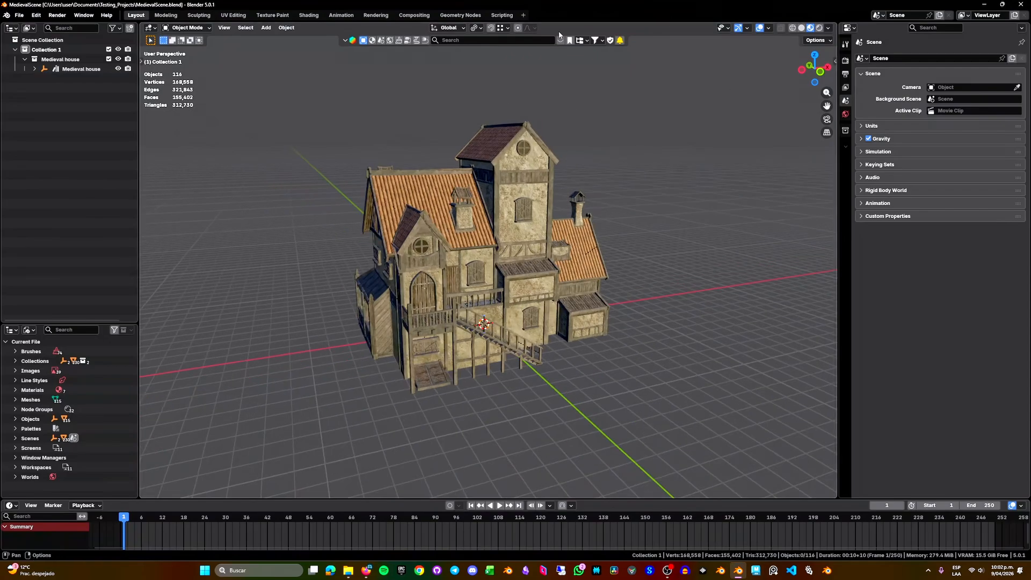
pyautogui.hotkey('ctrl', 's')
pyautogui.hotkey('alt', 'Tab')
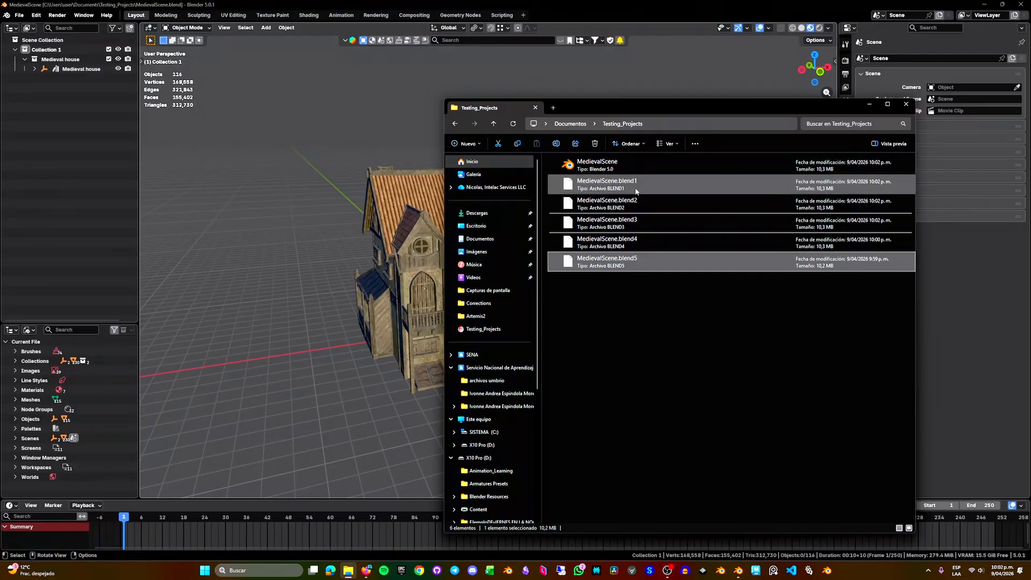
# Step: Delete the MedievalScene backups from .blend2 through .blend5 in the Testing_Projects folder and minimize the file explorer
pyautogui.click(647, 208)
pyautogui.moveTo(656, 306); pyautogui.dragTo(604, 203)
pyautogui.click(594, 144)
pyautogui.click(869, 104)
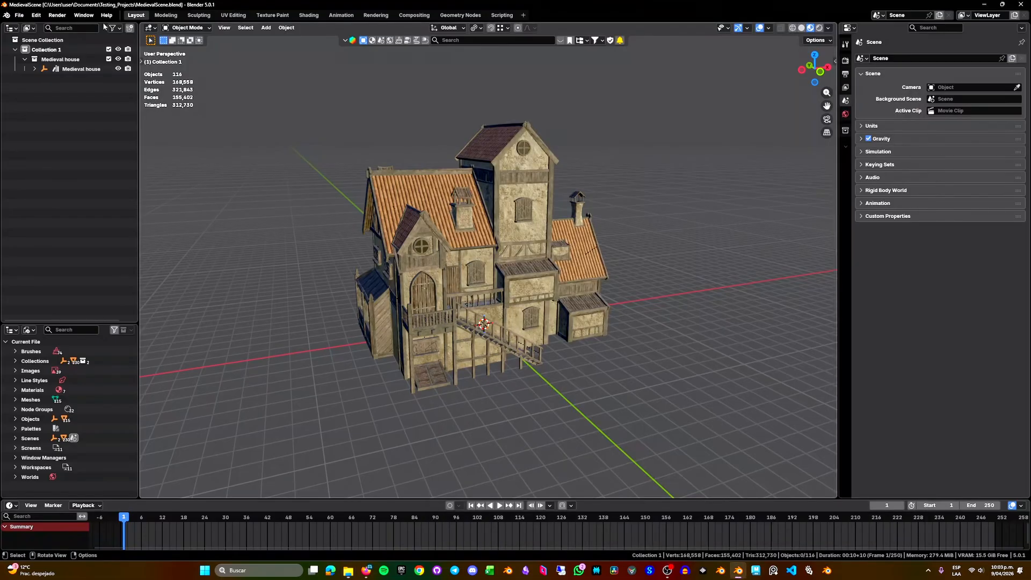
# Step: Set Save Versions back to 1, save the preferences and close the Preferences window
pyautogui.click(36, 15)
pyautogui.click(84, 145)
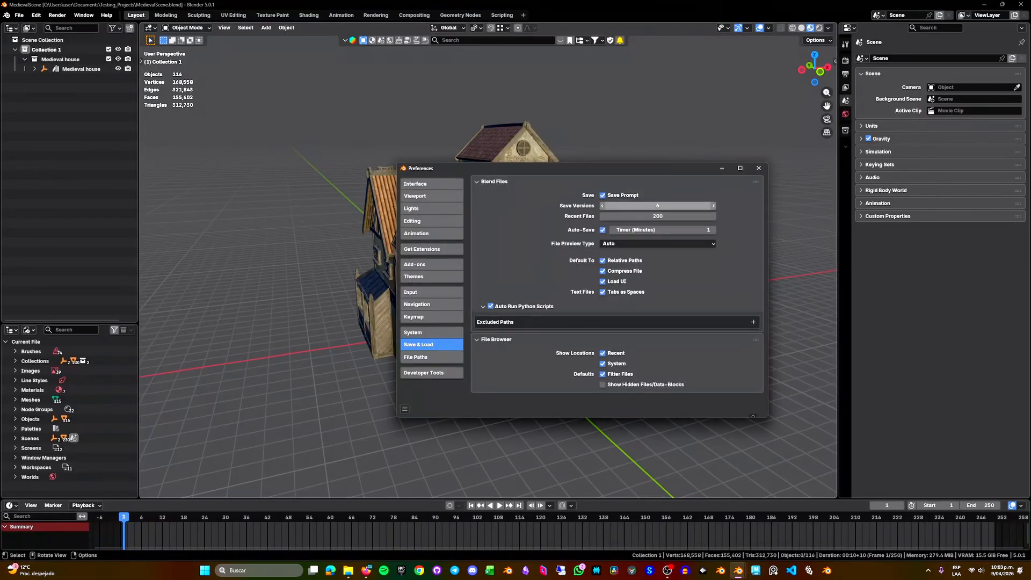
pyautogui.moveTo(668, 205); pyautogui.dragTo(625, 205)
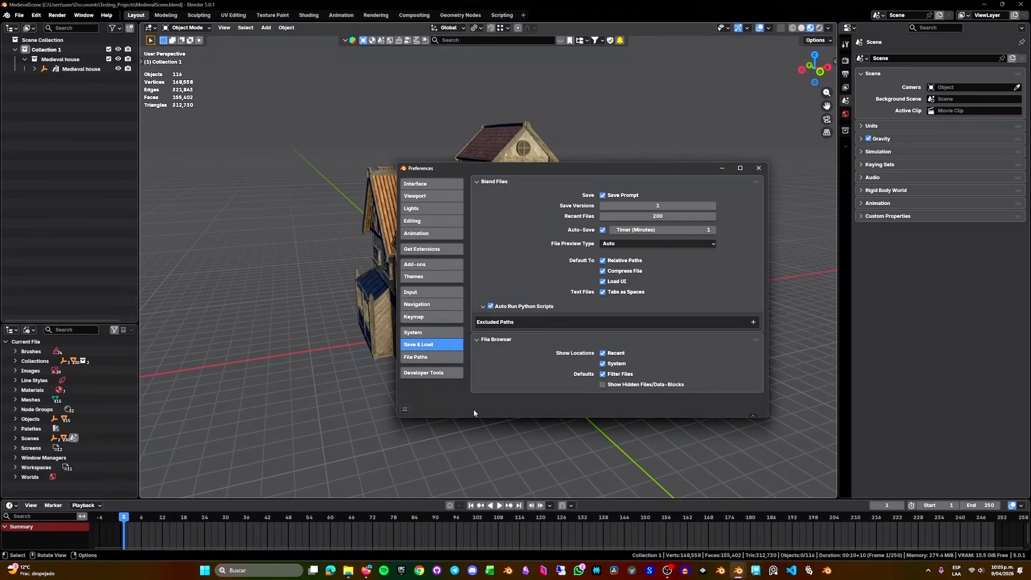
pyautogui.click(404, 409)
pyautogui.click(430, 382)
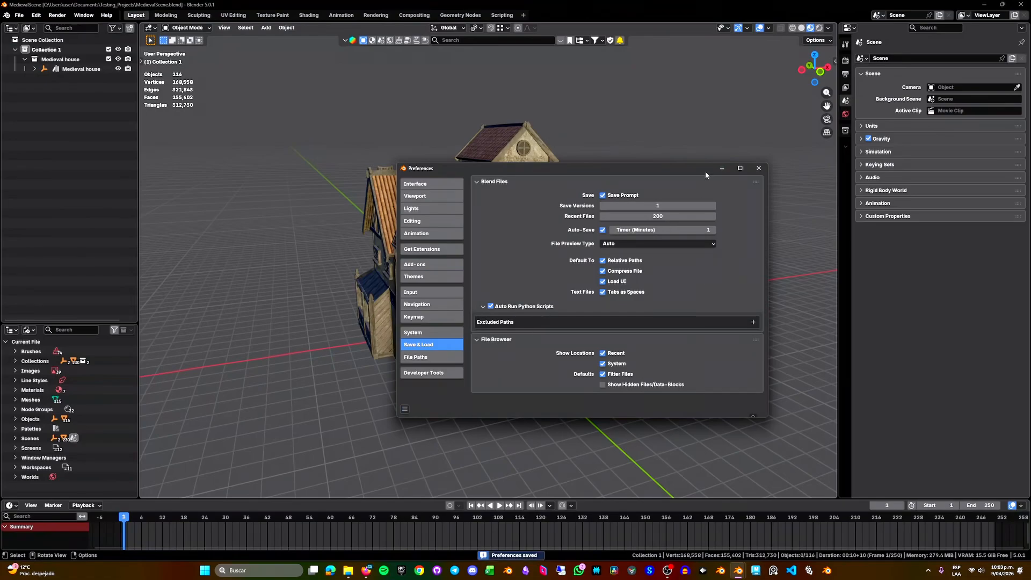
pyautogui.click(759, 169)
# Step: Move the plaster wall object out beside the house by about X 10.3 m, Y -5.1 m and Z -4.0 m
pyautogui.scroll(-3, 516, 242)
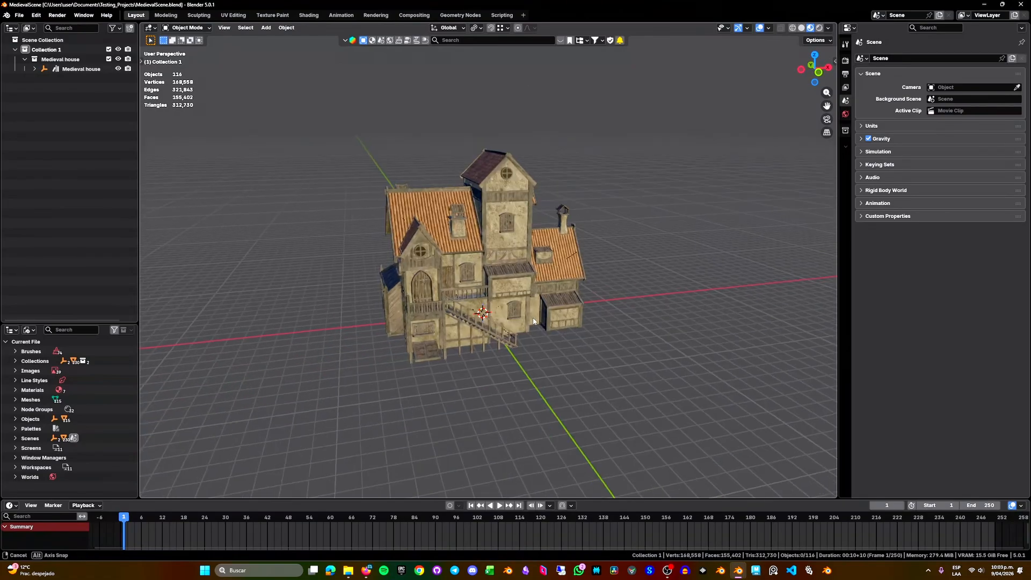
pyautogui.click(515, 233)
pyautogui.moveTo(515, 234)
pyautogui.mouseDown(button='middle')
pyautogui.moveTo(502, 266)
pyautogui.moveTo(453, 292)
pyautogui.mouseUp(button='middle')
pyautogui.press('g')
pyautogui.click(612, 307)
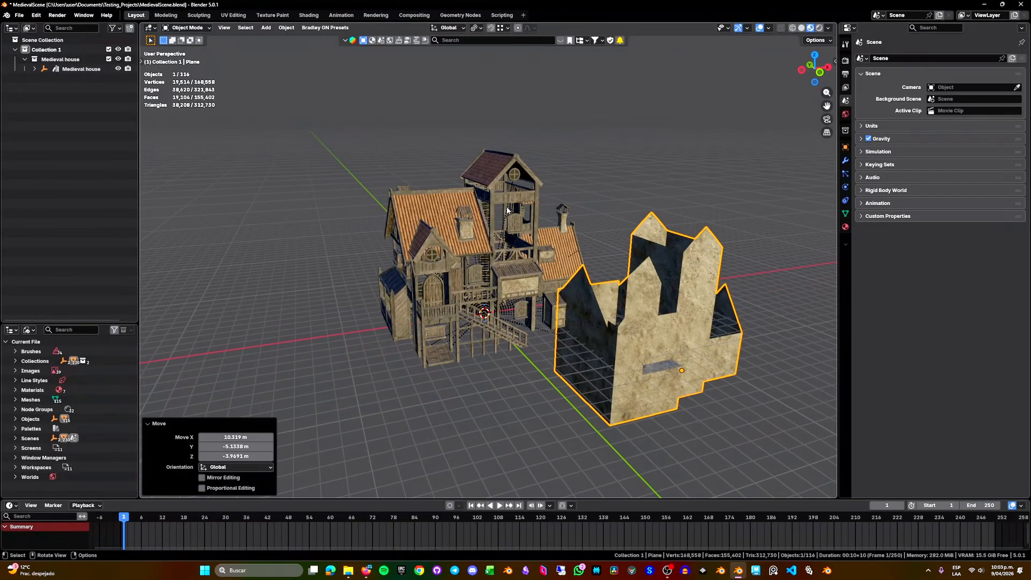
# Step: Move a vertical tower beam above the detached walls and the tower's round window out behind the house
pyautogui.click(508, 210)
pyautogui.press('g')
pyautogui.click(645, 171)
pyautogui.click(516, 176)
pyautogui.press('g')
pyautogui.click(337, 153)
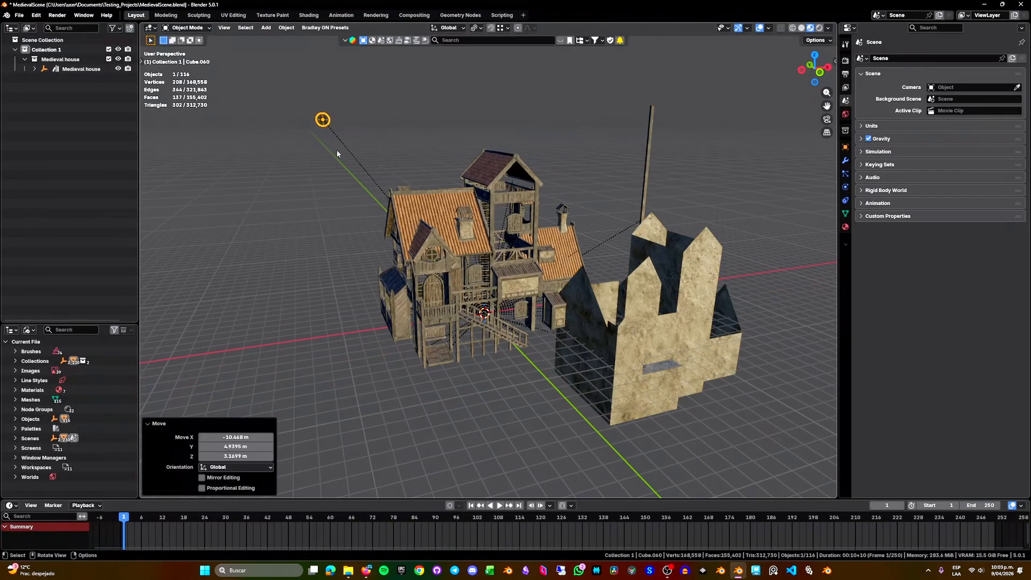
# Step: Lift the main orange tiled roof off the house by about X -0.9 m, Y 2.6 m and Z 7.1 m
pyautogui.click(441, 231)
pyautogui.press('g')
pyautogui.click(411, 112)
pyautogui.moveTo(410, 111); pyautogui.dragTo(384, 102, button='middle')
pyautogui.keyDown('shift'); pyautogui.moveTo(449, 191); pyautogui.dragTo(549, 228, button='middle'); pyautogui.keyUp('shift')
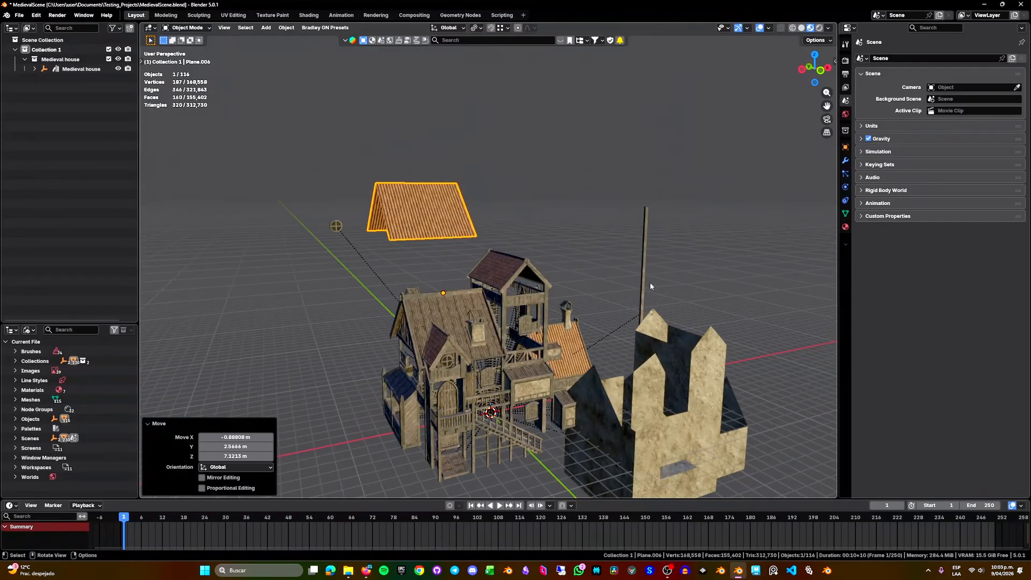
pyautogui.moveTo(420, 302); pyautogui.dragTo(402, 260, button='middle')
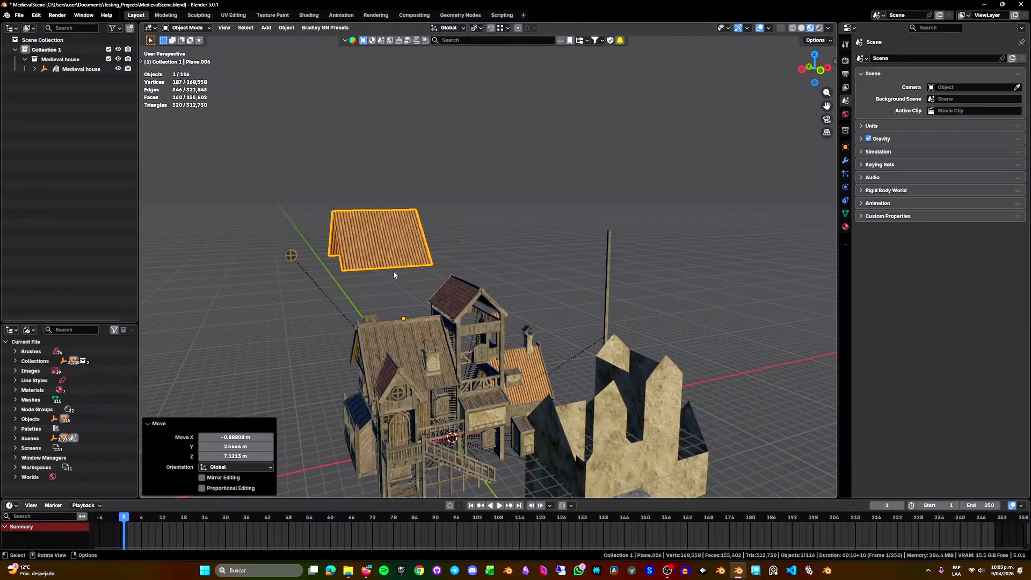
# Step: Shift the detached tiled roof around above the house in several successive moves
pyautogui.press('g')
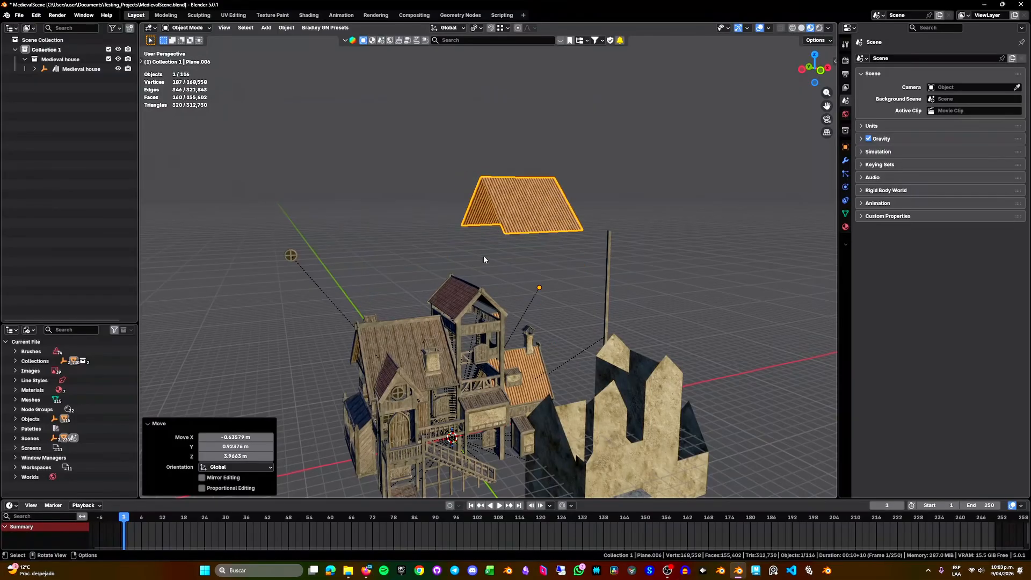
pyautogui.click(585, 230)
pyautogui.press('g')
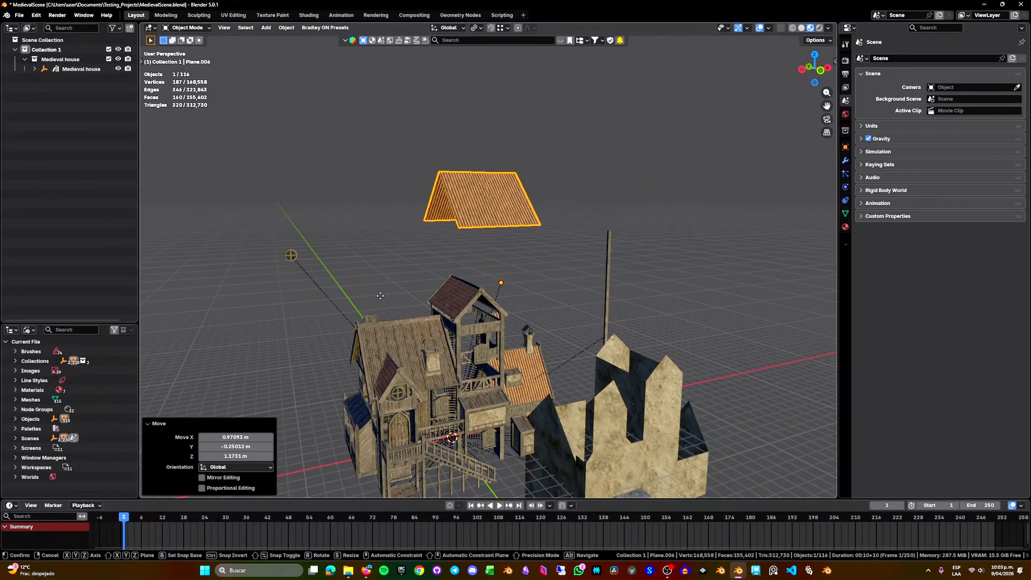
pyautogui.click(540, 280)
# Step: Undo the roof moves as far back as possible and review the undo history
pyautogui.hotkey('ctrl', 'z')
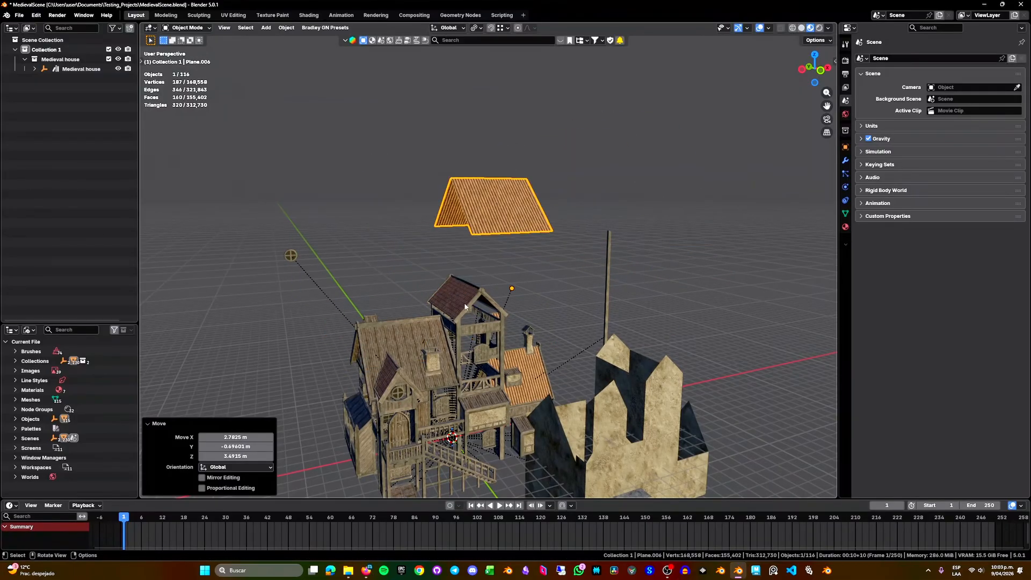
pyautogui.keyDown('shift'); pyautogui.moveTo(493, 345); pyautogui.dragTo(512, 278, button='middle'); pyautogui.keyUp('shift')
pyautogui.hotkey('ctrl', 'z')
pyautogui.hotkey('ctrl', 'z')
pyautogui.hotkey('ctrl', 'z')
pyautogui.hotkey('ctrl', 'z')
pyautogui.hotkey('ctrl', 'z')
pyautogui.hotkey('ctrl', 'z')
pyautogui.hotkey('ctrl', 'z')
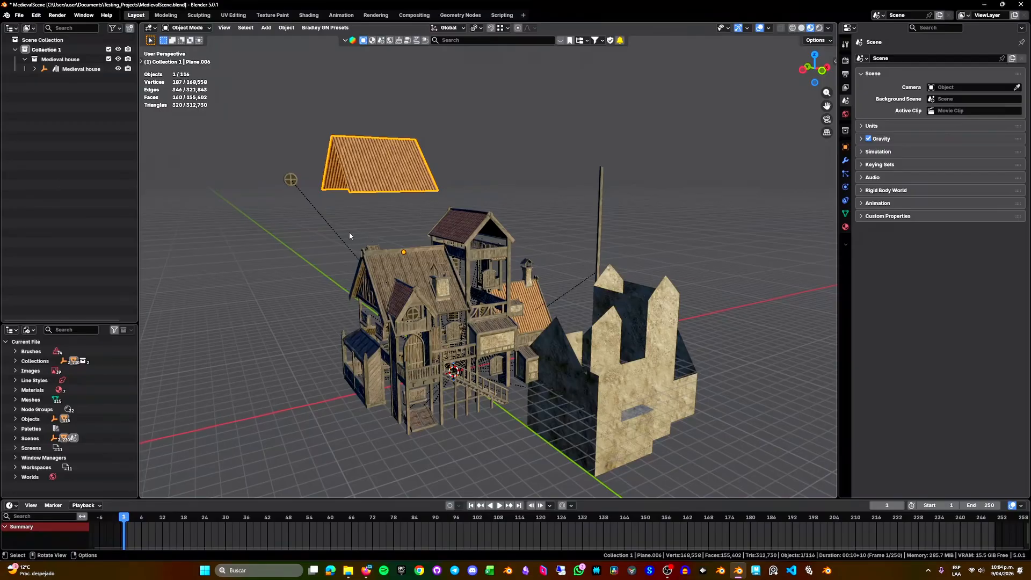
pyautogui.click(35, 15)
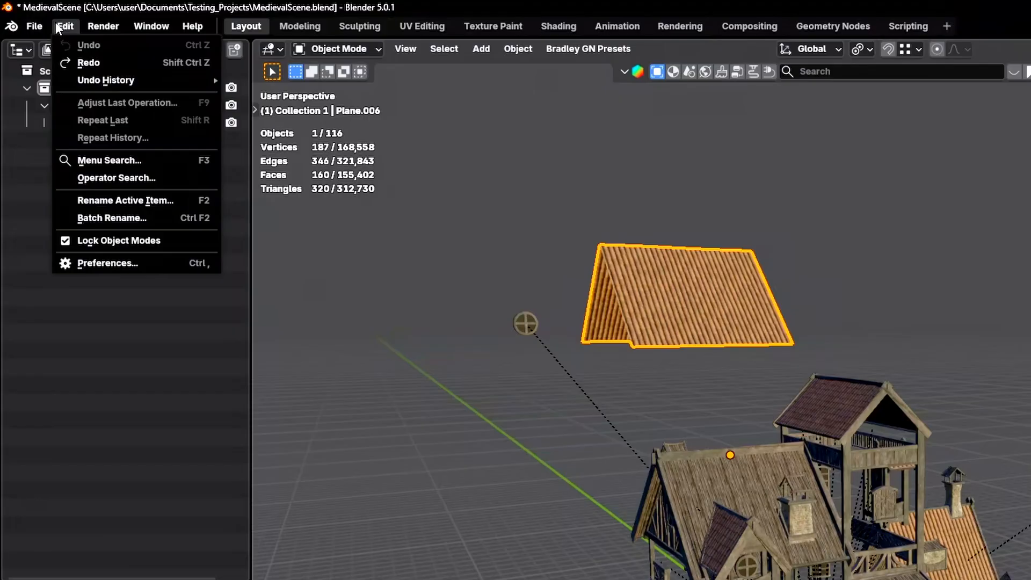
pyautogui.moveTo(98, 86)
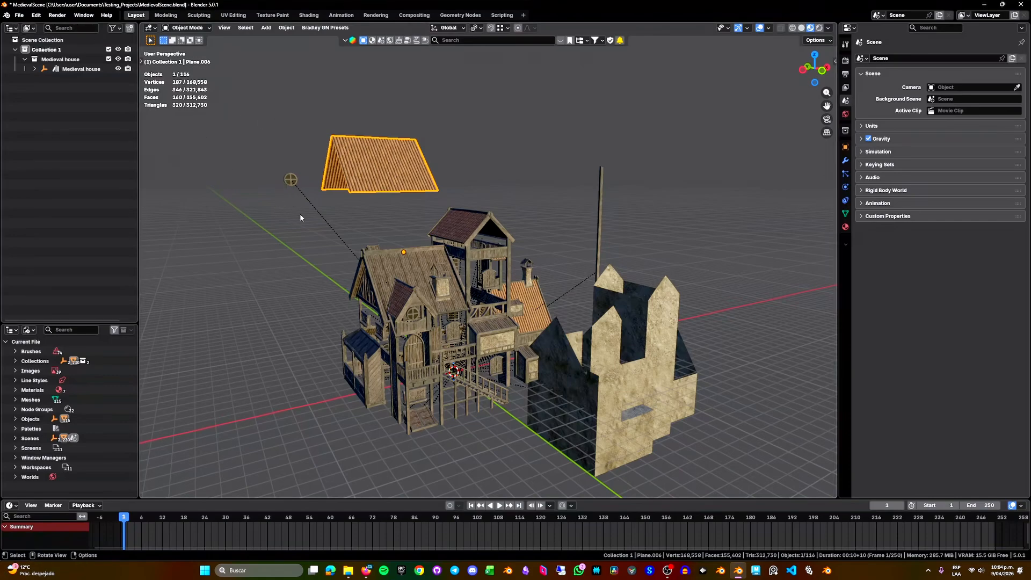
# Step: Set Undo Steps to 256 under Memory & Limits in the System preferences
pyautogui.click(36, 15)
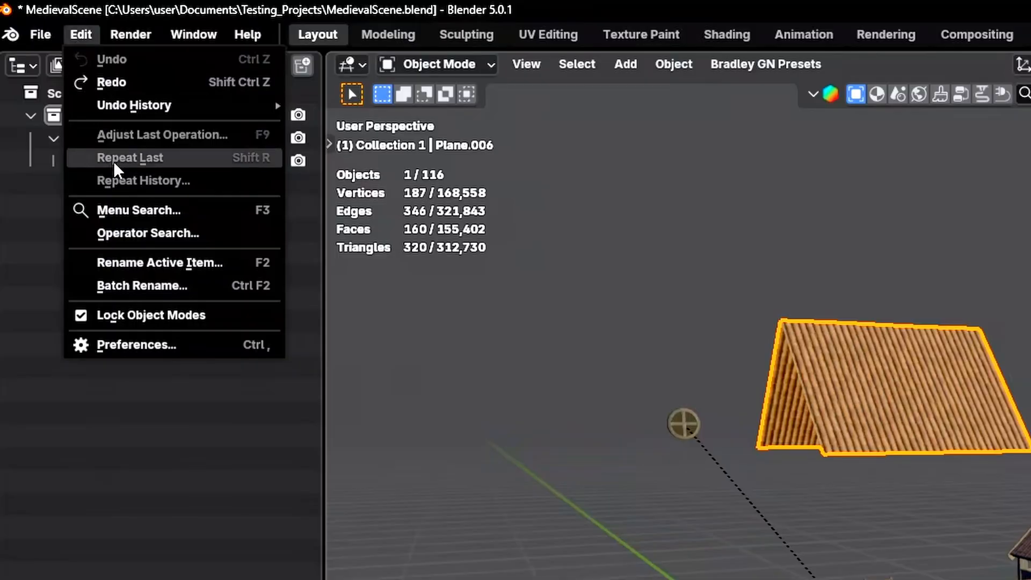
pyautogui.click(137, 345)
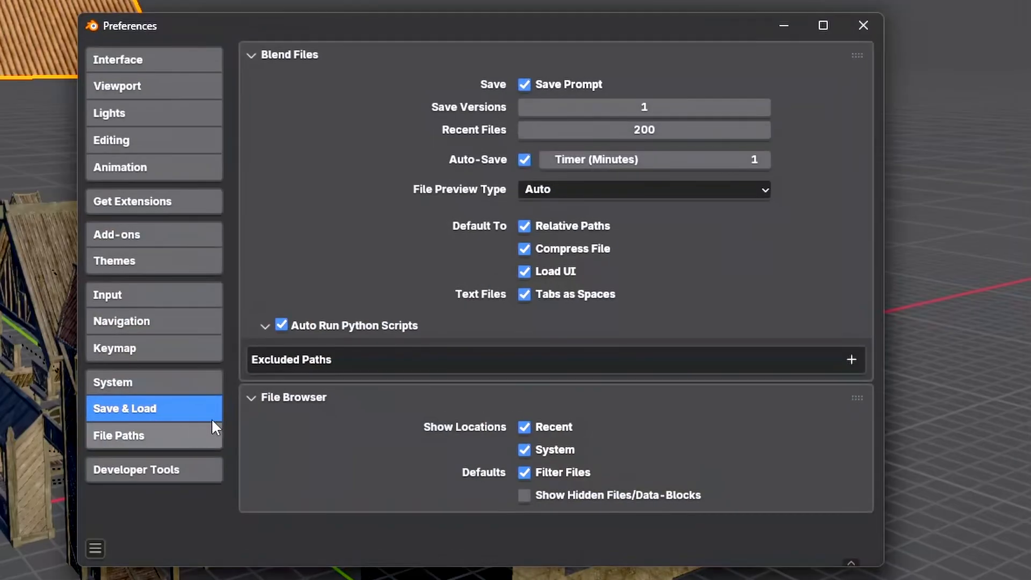
pyautogui.click(124, 383)
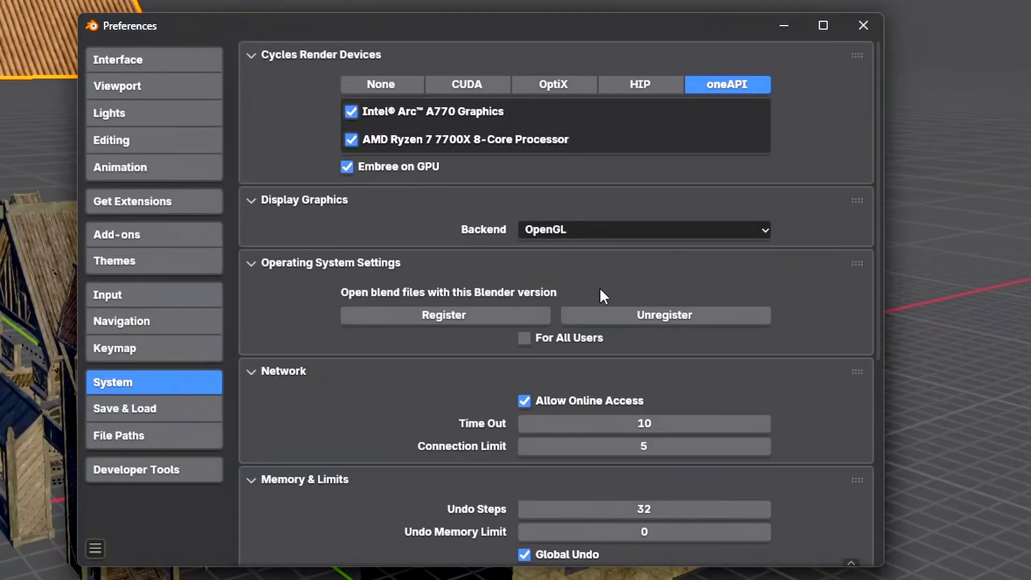
pyautogui.scroll(-5, 278, 372)
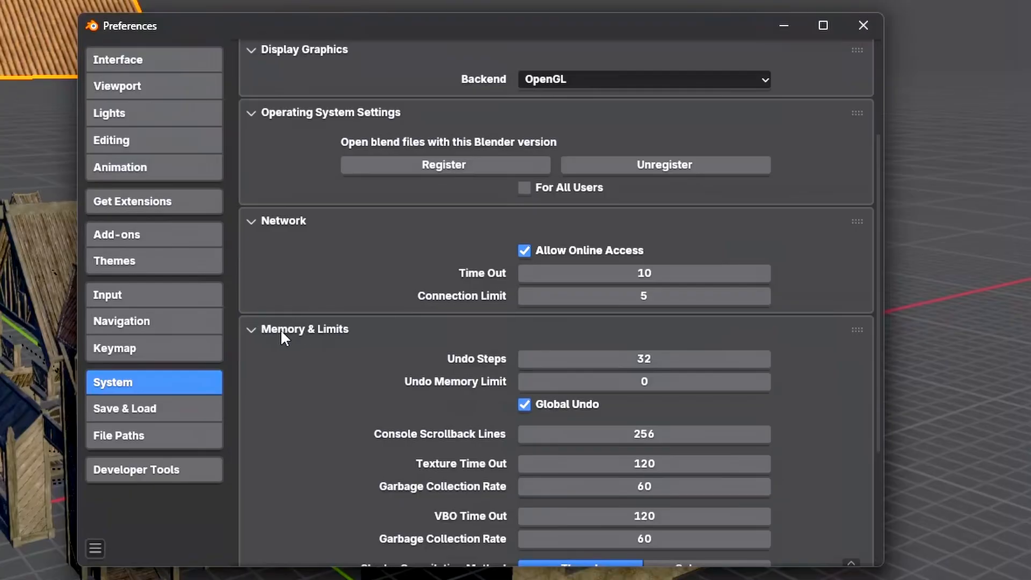
pyautogui.click(281, 328)
pyautogui.click(252, 428)
pyautogui.scroll(-5, 328, 362)
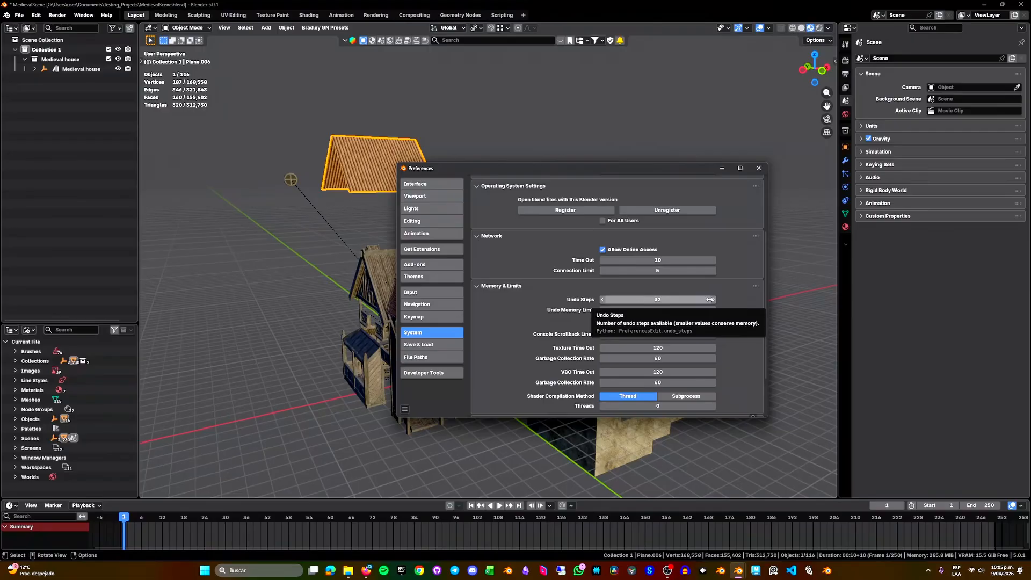
pyautogui.moveTo(710, 300); pyautogui.dragTo(641, 297)
pyautogui.click(642, 299)
pyautogui.write('256')
pyautogui.press('Return')
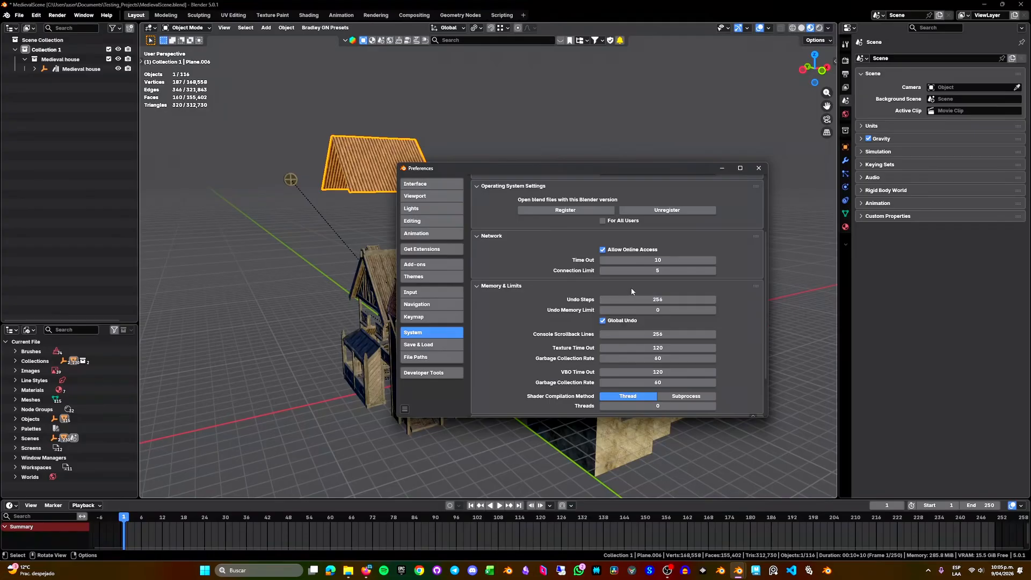
# Step: Look at the options for saving preferences and close the Preferences window
pyautogui.moveTo(667, 300); pyautogui.dragTo(716, 299)
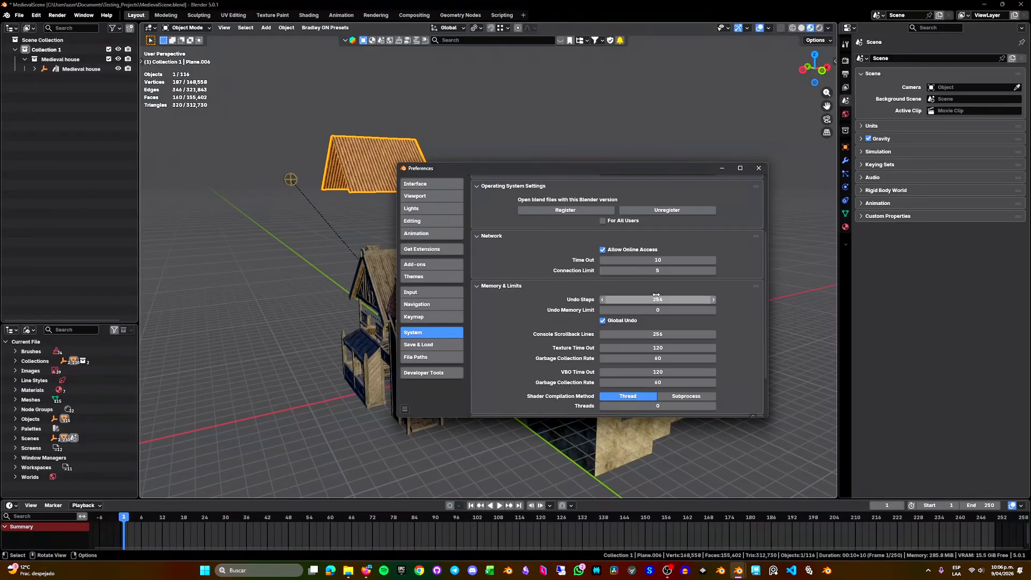
pyautogui.click(405, 410)
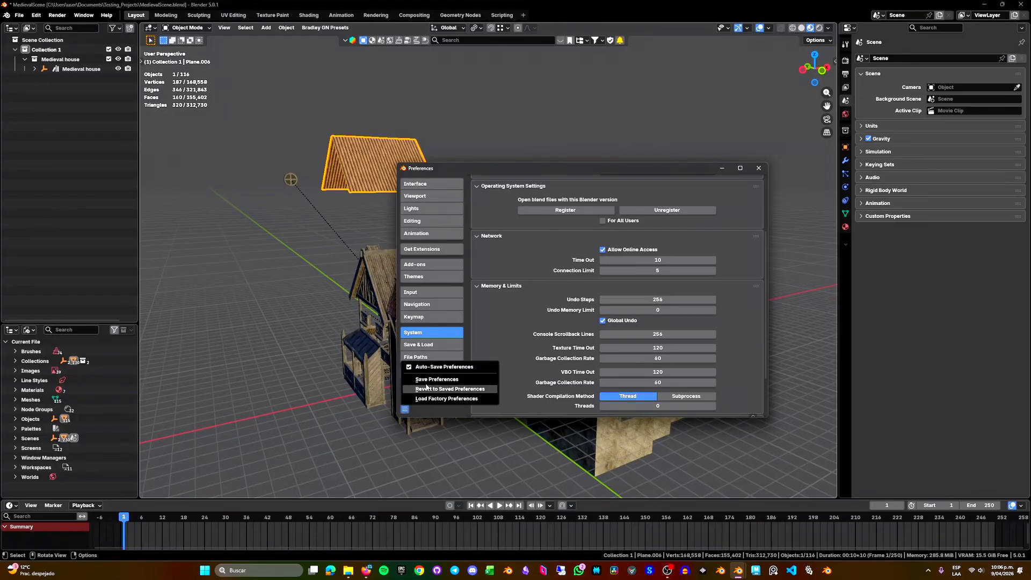
pyautogui.click(759, 168)
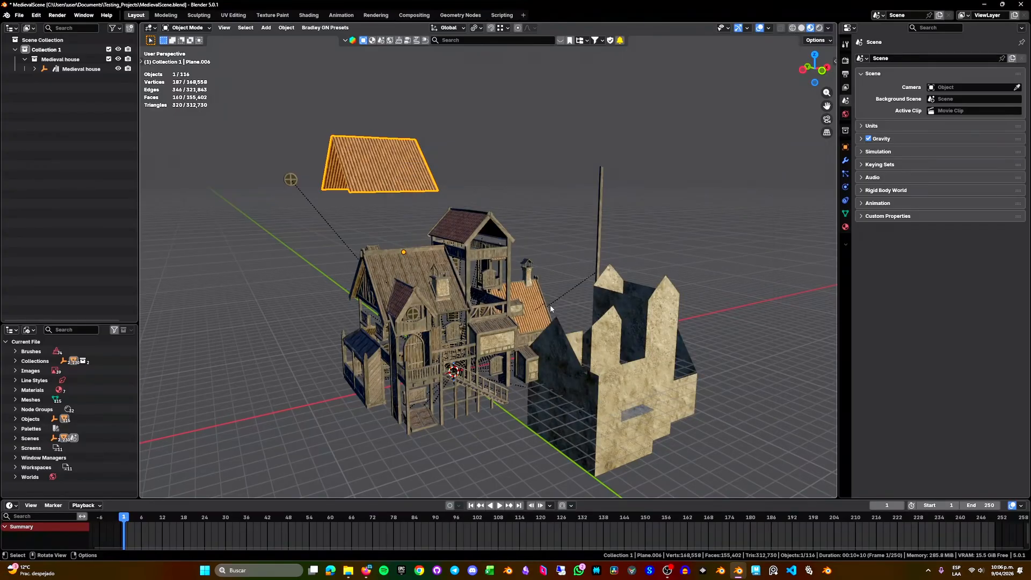
# Step: Review the undo history and move the detached tiled roof to a new position high above the house
pyautogui.click(36, 15)
pyautogui.moveTo(107, 46)
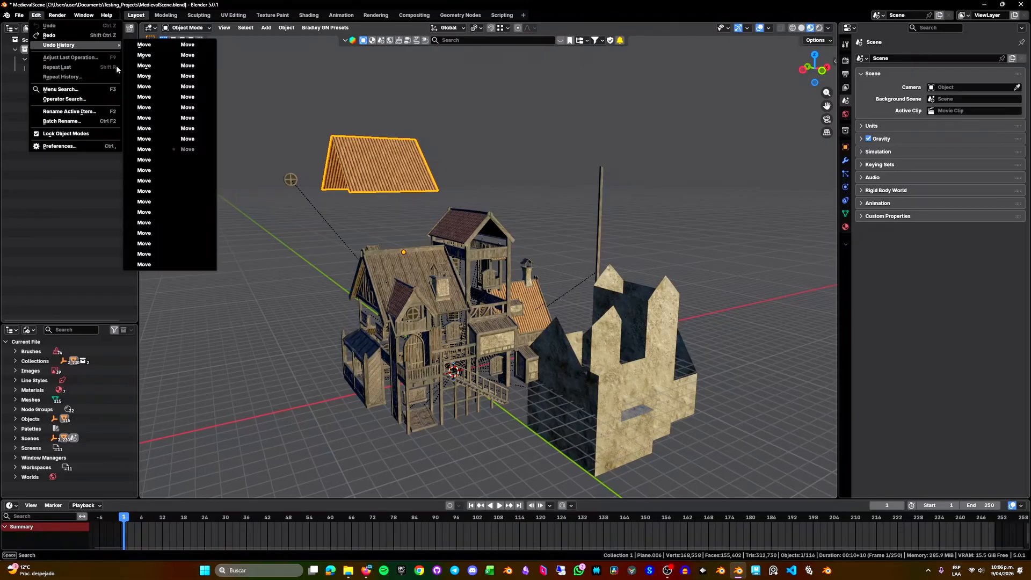
pyautogui.moveTo(371, 221); pyautogui.dragTo(356, 199, button='middle')
pyautogui.press('g')
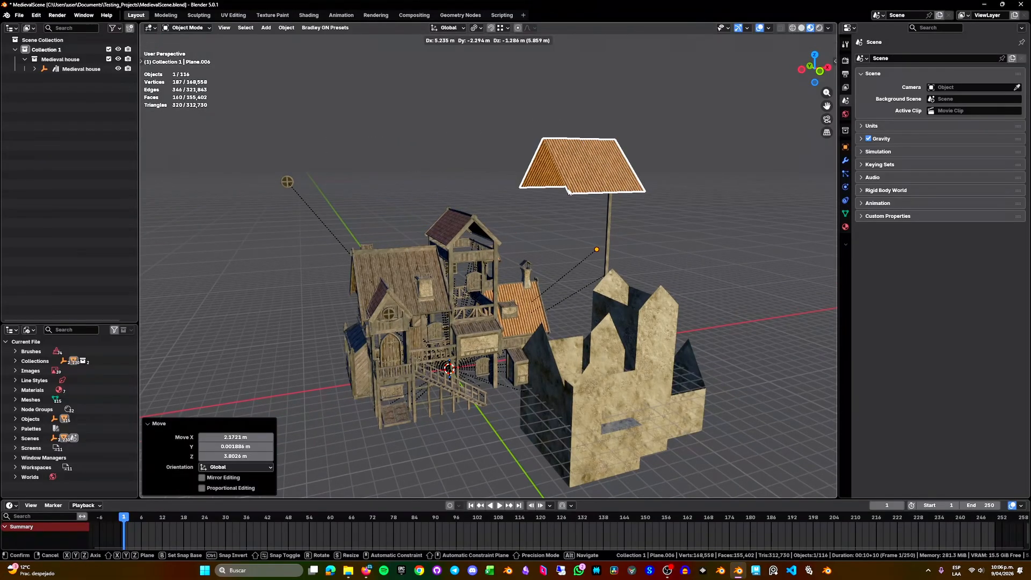
pyautogui.rightClick(415, 184)
# Step: Move the detached plaster walls several times, placing them up against the tower, and review the undo history
pyautogui.click(649, 364)
pyautogui.press('g')
pyautogui.click(580, 231)
pyautogui.press('g')
pyautogui.click(638, 398)
pyautogui.press('g')
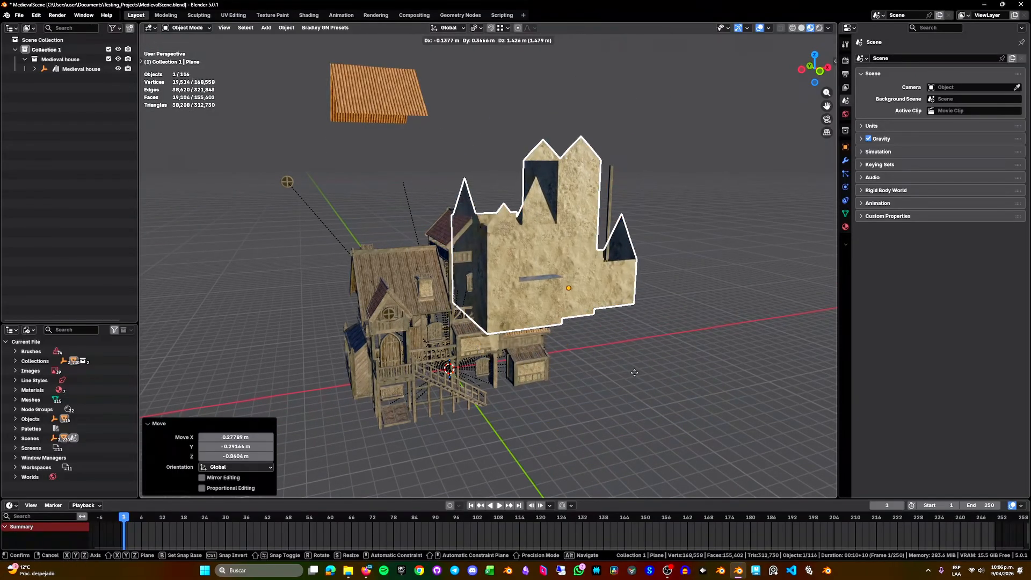
pyautogui.click(635, 372)
pyautogui.click(36, 15)
pyautogui.moveTo(107, 45)
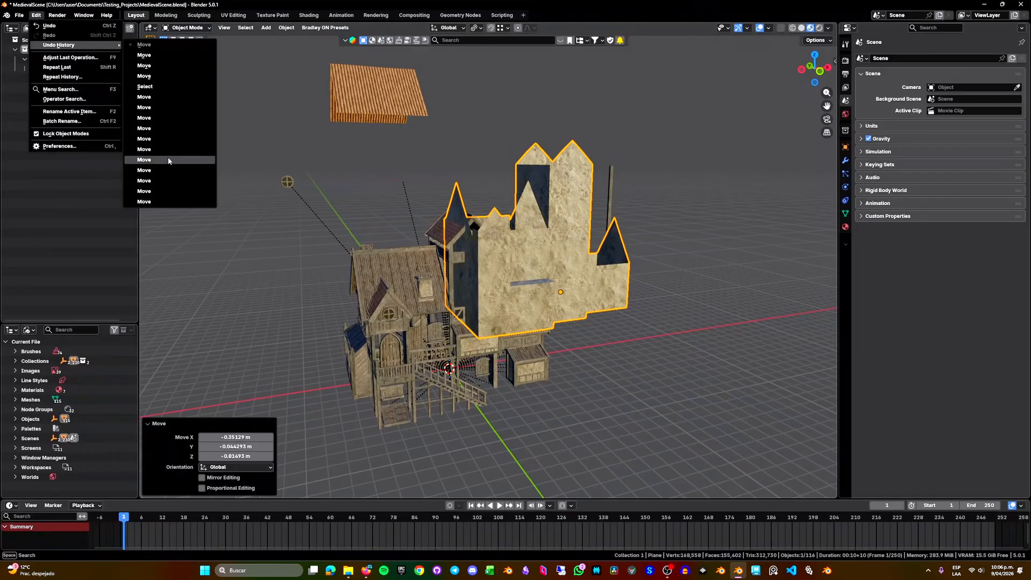
pyautogui.click(183, 170)
# Step: Move the tiled roof down onto the front of the house in several moves and check the recorded undo history
pyautogui.click(379, 101)
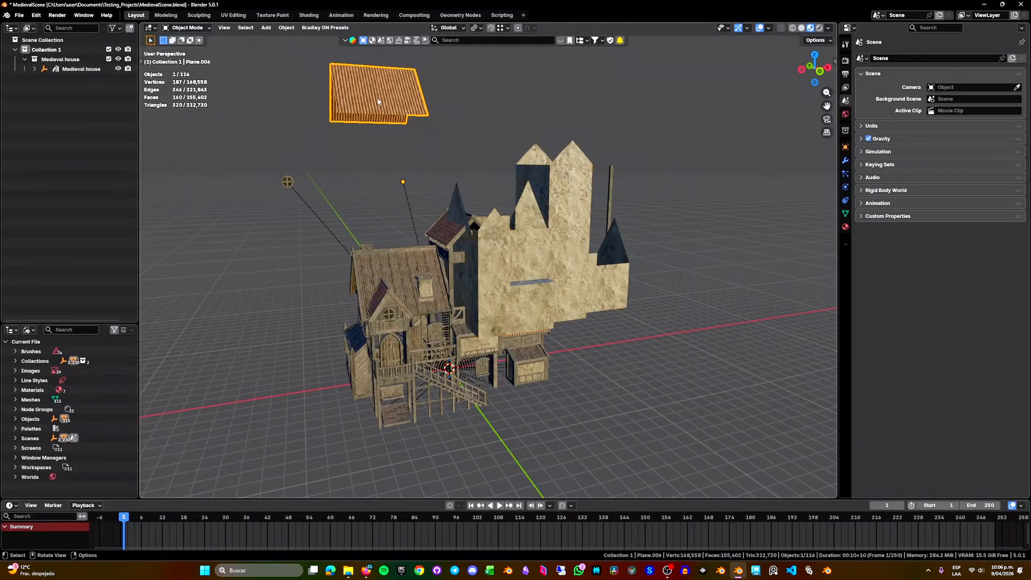
pyautogui.press('g')
pyautogui.click(368, 276)
pyautogui.press('g')
pyautogui.click(405, 321)
pyautogui.press('g')
pyautogui.click(453, 312)
pyautogui.click(35, 15)
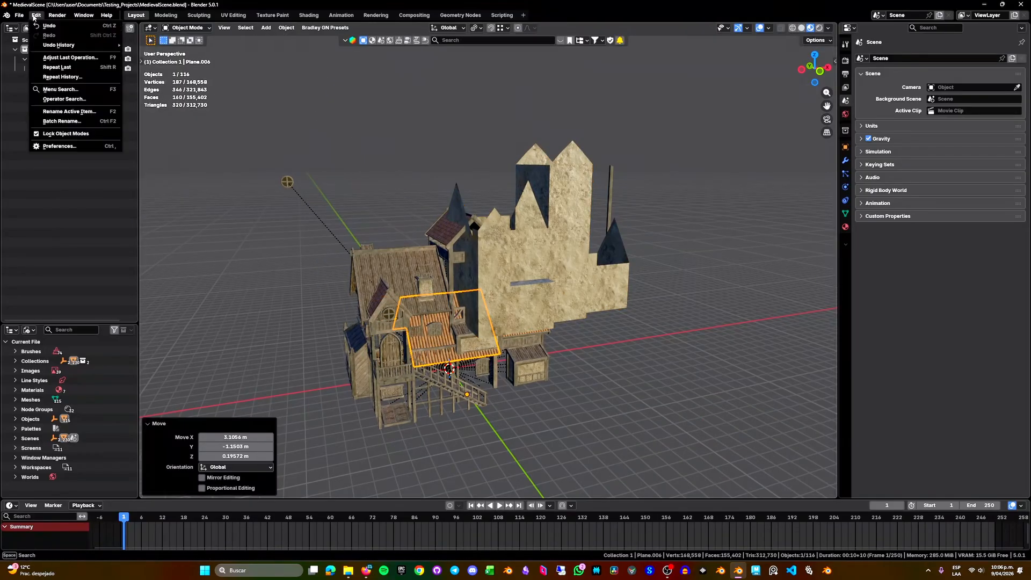
pyautogui.moveTo(59, 45)
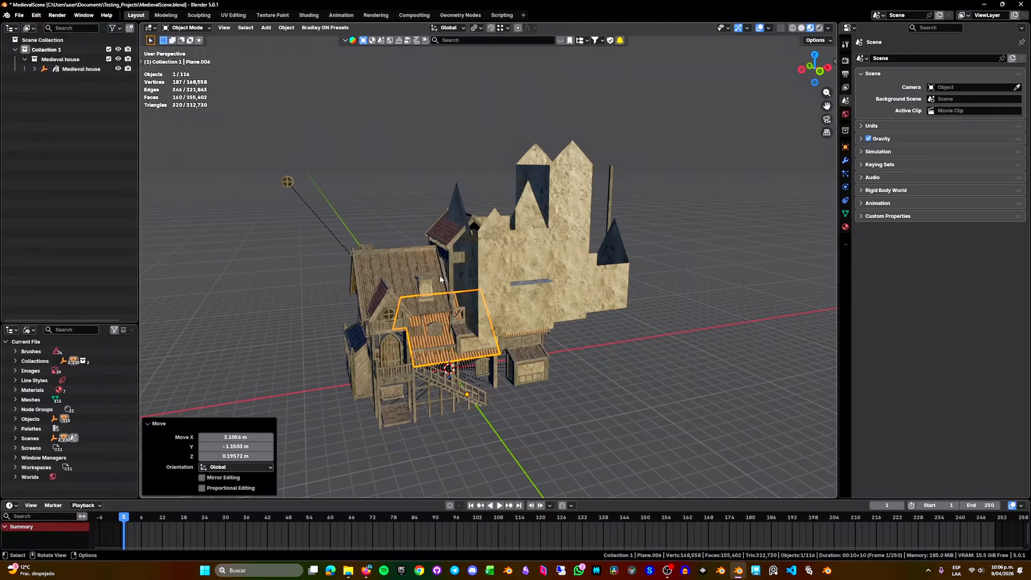
# Step: Move the plaster walls out in front of the house, and box-select the upper house pieces to move them high above it
pyautogui.click(499, 258)
pyautogui.press('g')
pyautogui.click(587, 385)
pyautogui.moveTo(408, 263); pyautogui.dragTo(449, 344)
pyautogui.press('g')
pyautogui.click(517, 231)
pyautogui.press('g')
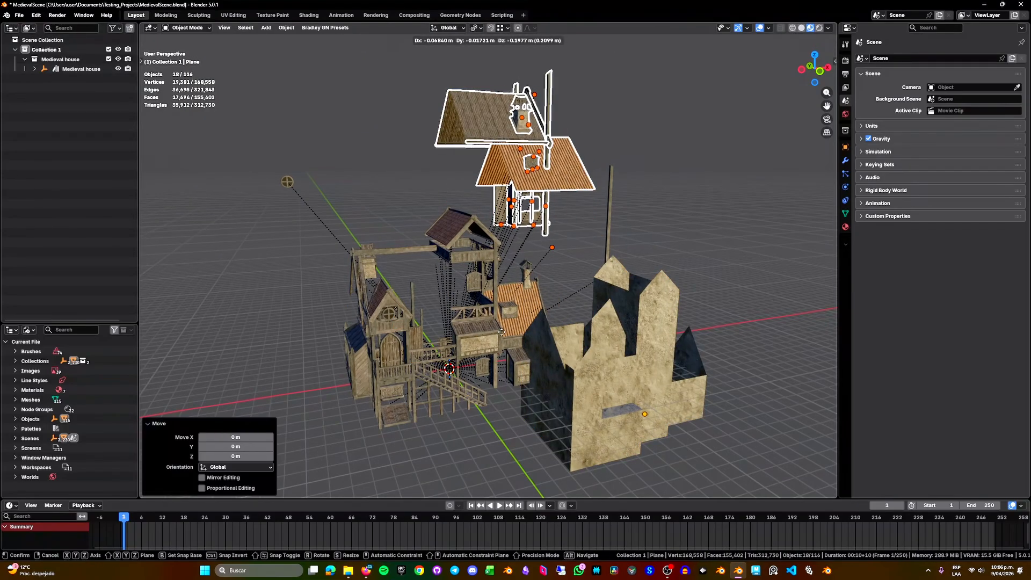
pyautogui.click(607, 226)
# Step: Shift the detached upper house pieces above the house's front part and move the plaster walls up beside the tower
pyautogui.hotkey('ctrl', 'z')
pyautogui.hotkey('ctrl', 'z')
pyautogui.hotkey('ctrl', 'z')
pyautogui.hotkey('ctrl', 'z')
pyautogui.hotkey('ctrl', 'z')
pyautogui.press('g')
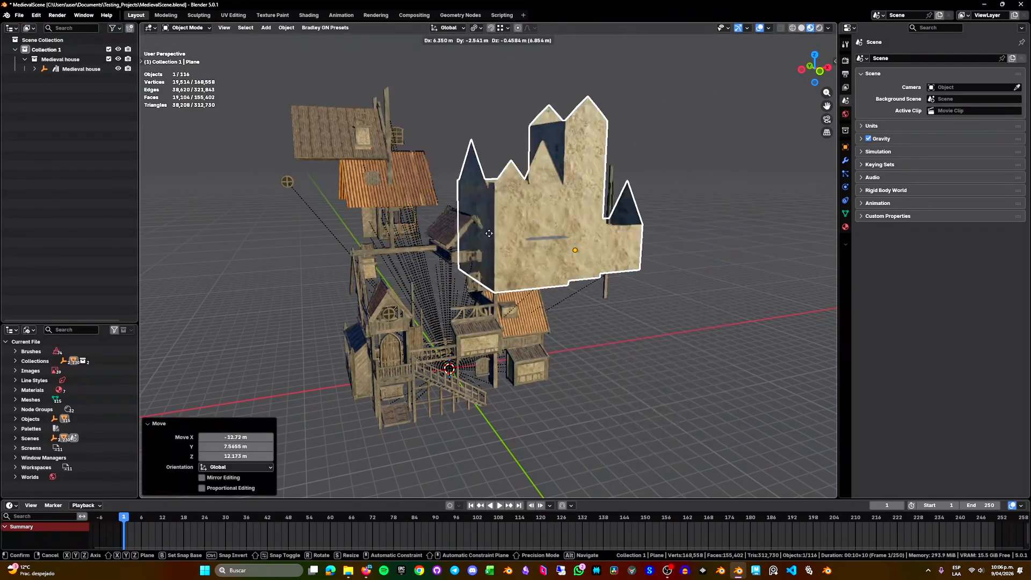
pyautogui.click(447, 264)
# Step: Move the small round wooden piece in several moves, placing it beside the front of the house
pyautogui.click(373, 350)
pyautogui.press('g')
pyautogui.click(349, 380)
pyautogui.press('g')
pyautogui.click(478, 352)
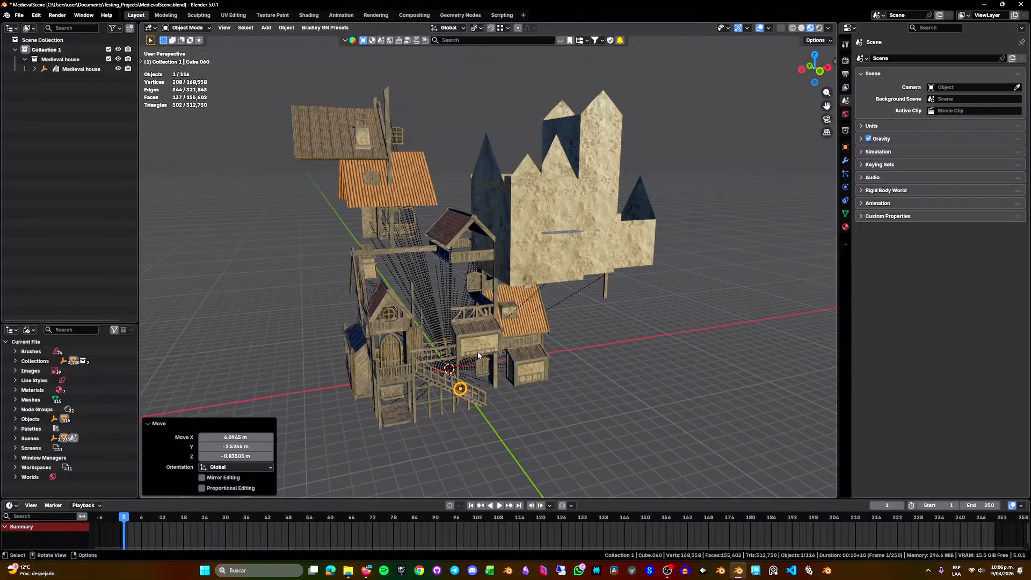
pyautogui.press('g')
pyautogui.click(322, 309)
# Step: Return to an earlier Box Select entry in the undo history and undo several further changes to the house
pyautogui.click(36, 15)
pyautogui.moveTo(69, 46)
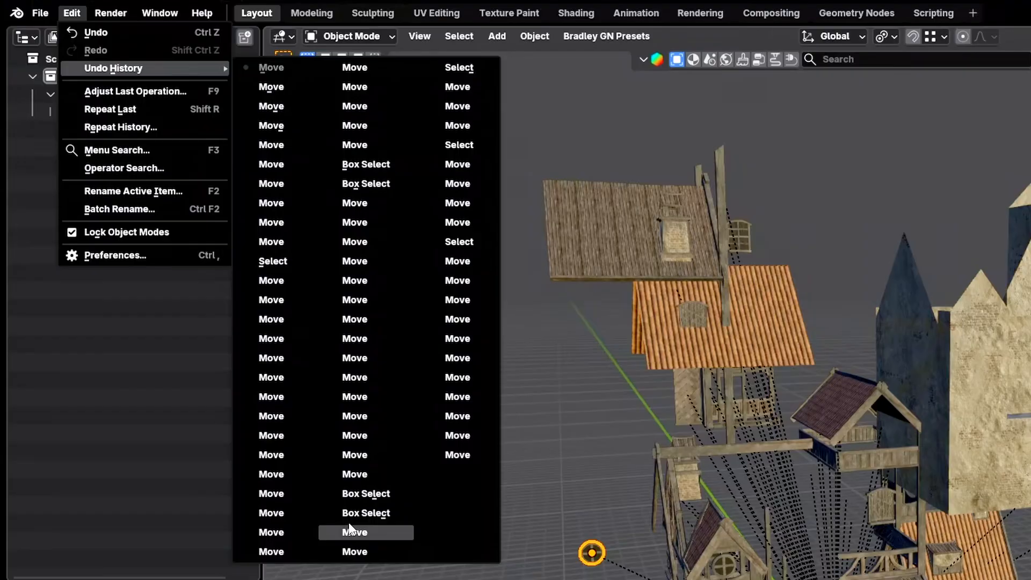
pyautogui.click(362, 517)
pyautogui.moveTo(837, 500)
pyautogui.mouseDown(button='middle')
pyautogui.moveTo(919, 508)
pyautogui.moveTo(827, 499)
pyautogui.mouseUp(button='middle')
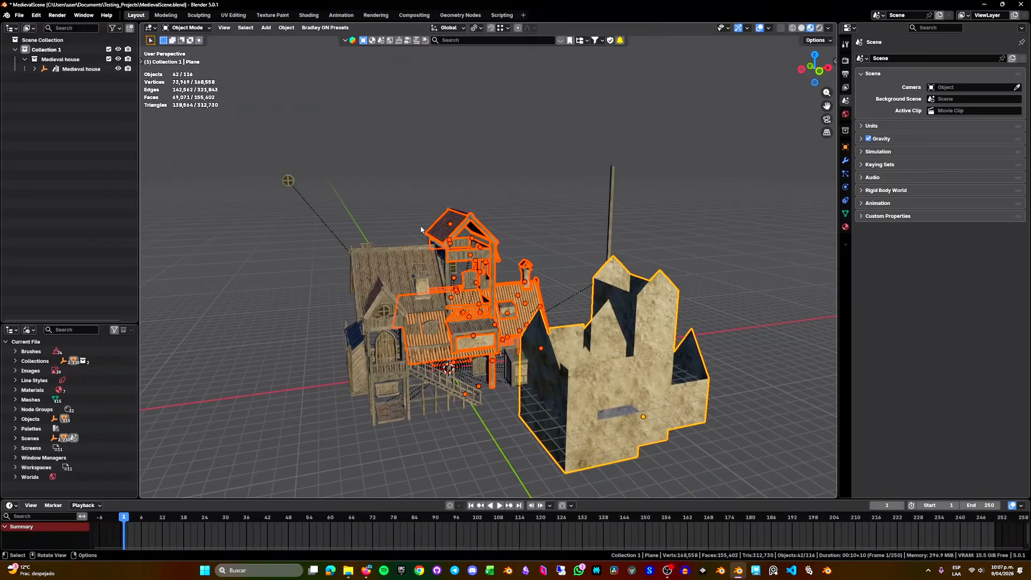
pyautogui.moveTo(421, 230); pyautogui.dragTo(410, 234, button='middle')
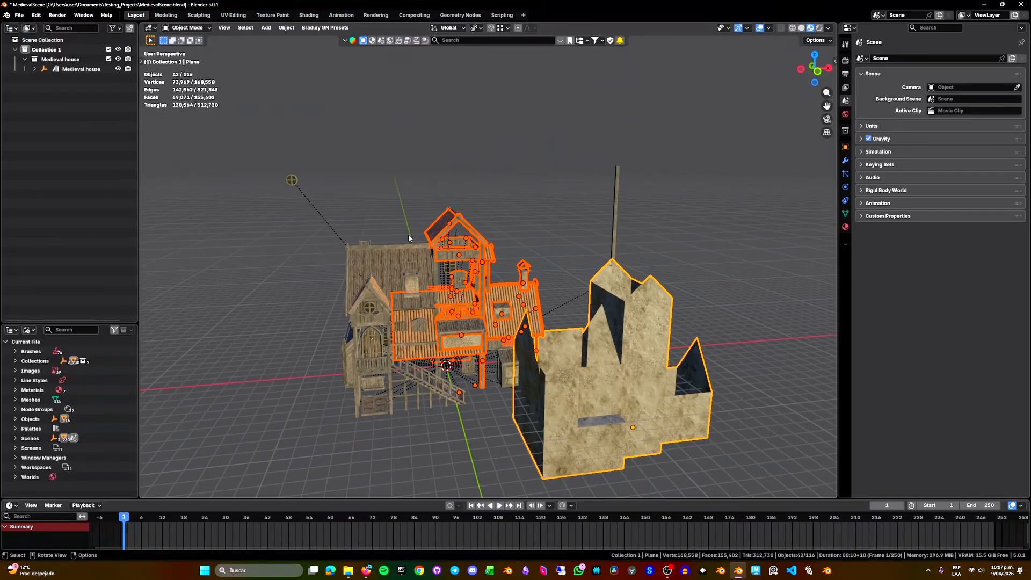
pyautogui.hotkey('ctrl', 'z')
pyautogui.hotkey('ctrl', 'z')
pyautogui.hotkey('ctrl', 'z')
pyautogui.hotkey('ctrl', 'z')
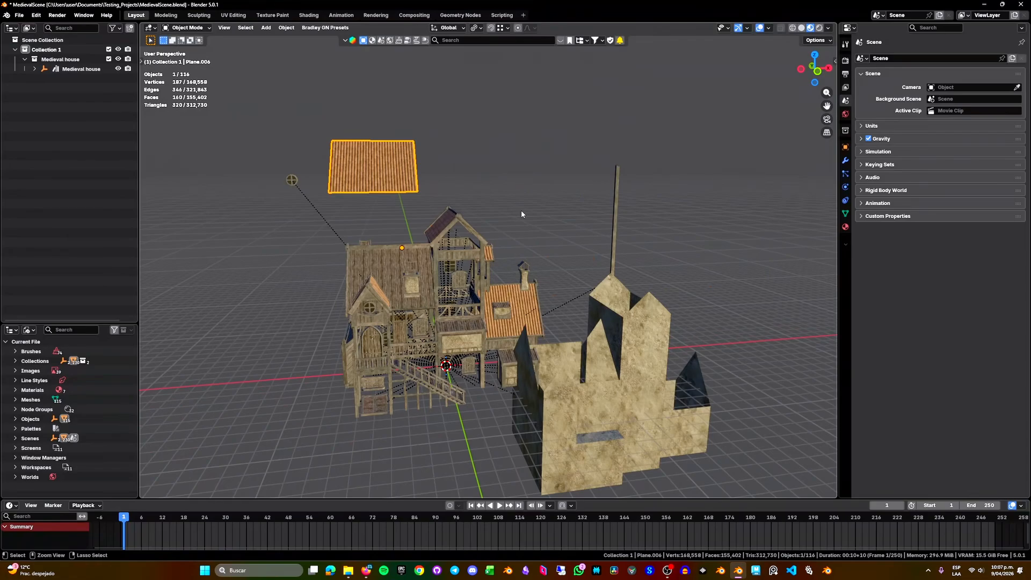
# Step: Redo all the undone changes up to the latest move and review the undo history and the resulting scene
pyautogui.hotkey('ctrl', 'shift', 'z')
pyautogui.hotkey('ctrl', 'shift', 'z')
pyautogui.hotkey('ctrl', 'shift', 'z')
pyautogui.hotkey('ctrl', 'shift', 'z')
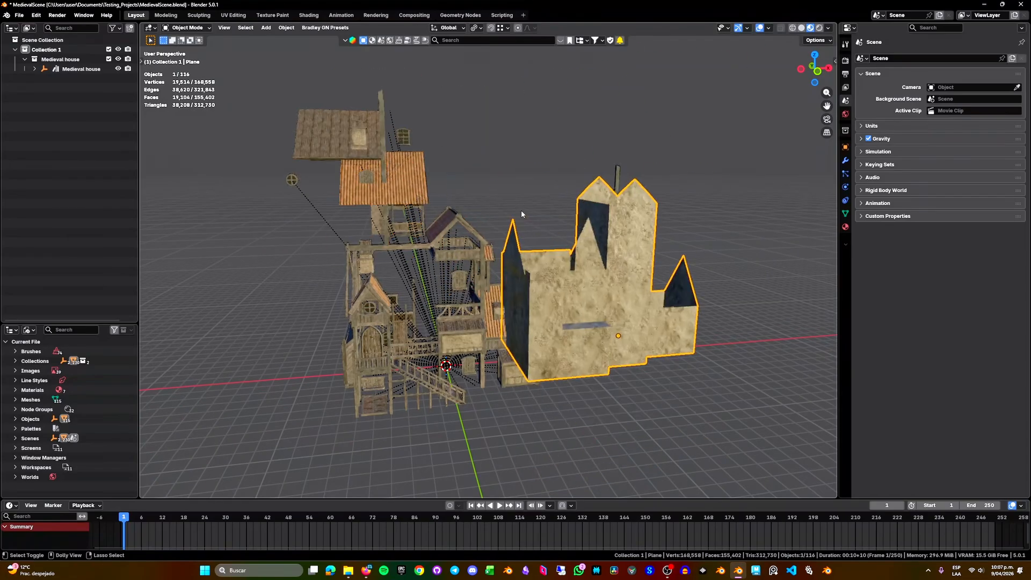
pyautogui.hotkey('ctrl', 'shift', 'z')
pyautogui.hotkey('ctrl', 'shift', 'z')
pyautogui.click(36, 15)
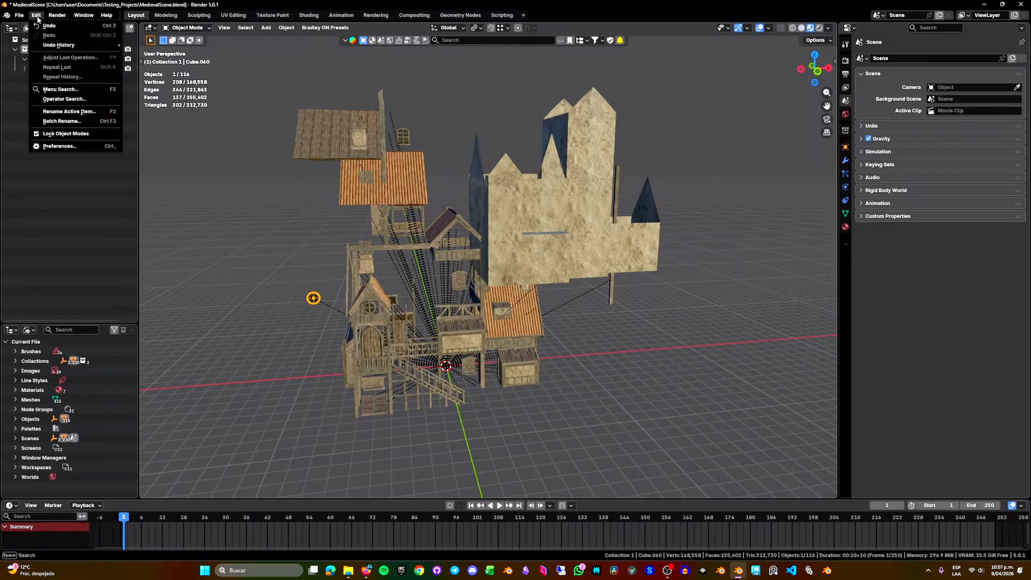
pyautogui.moveTo(65, 45)
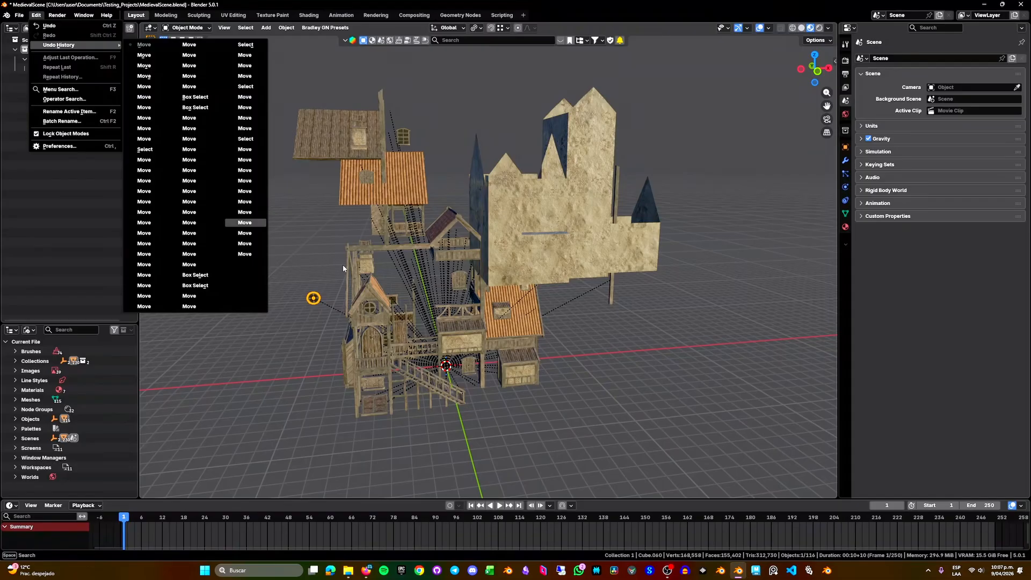
pyautogui.moveTo(343, 269); pyautogui.dragTo(605, 291, button='middle')
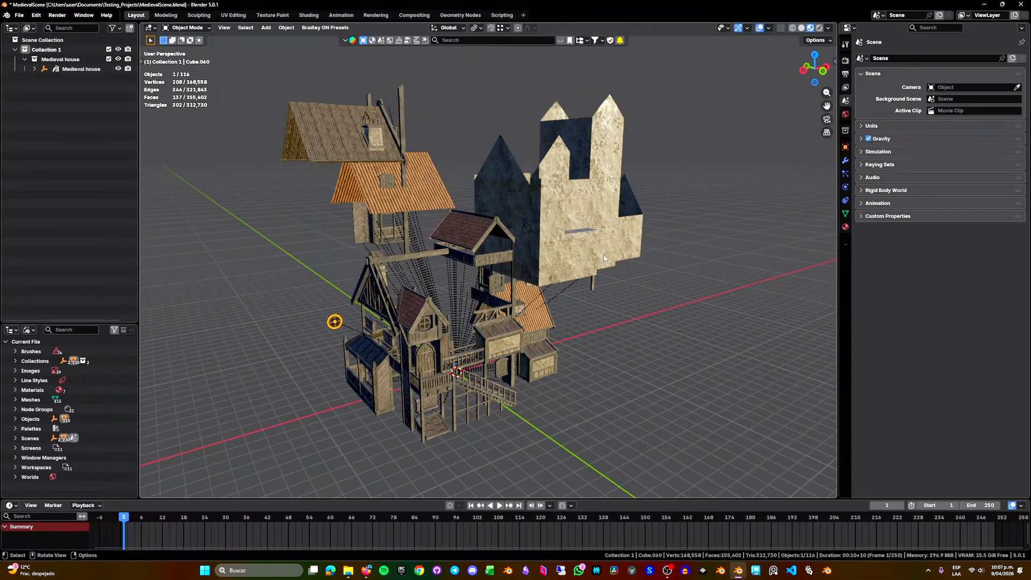
pyautogui.moveTo(608, 301); pyautogui.dragTo(607, 292, button='middle')
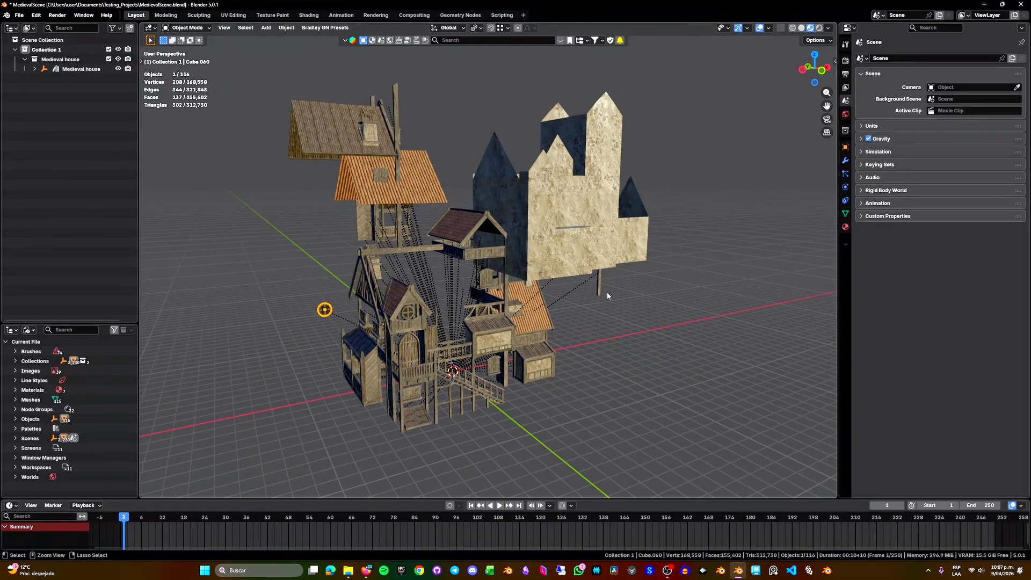
# Step: Save the scene, close Blender, and reopen the recent MedievalScene file
pyautogui.hotkey('ctrl', 's')
pyautogui.click(1018, 4)
pyautogui.rightClick(739, 571)
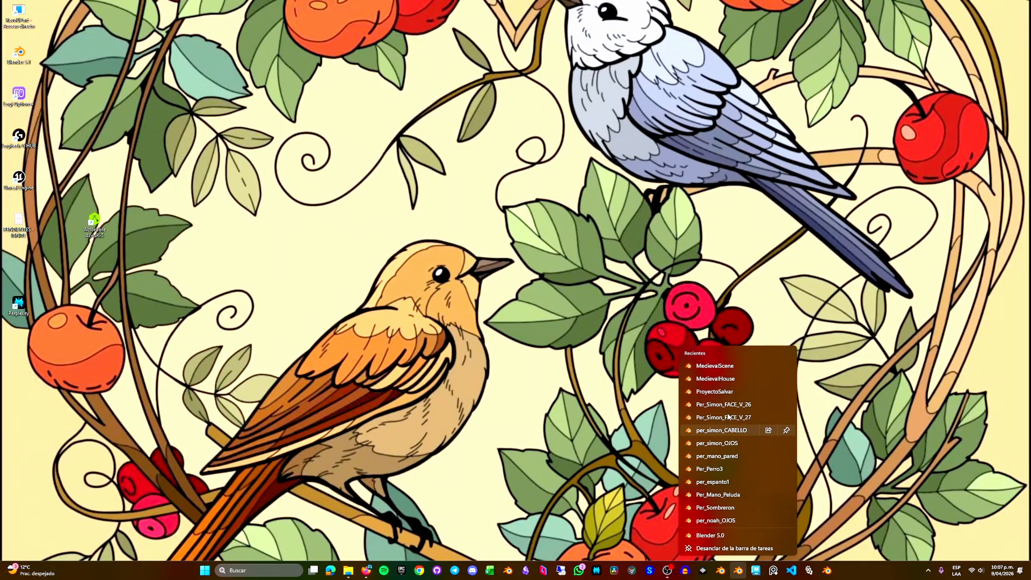
pyautogui.click(714, 366)
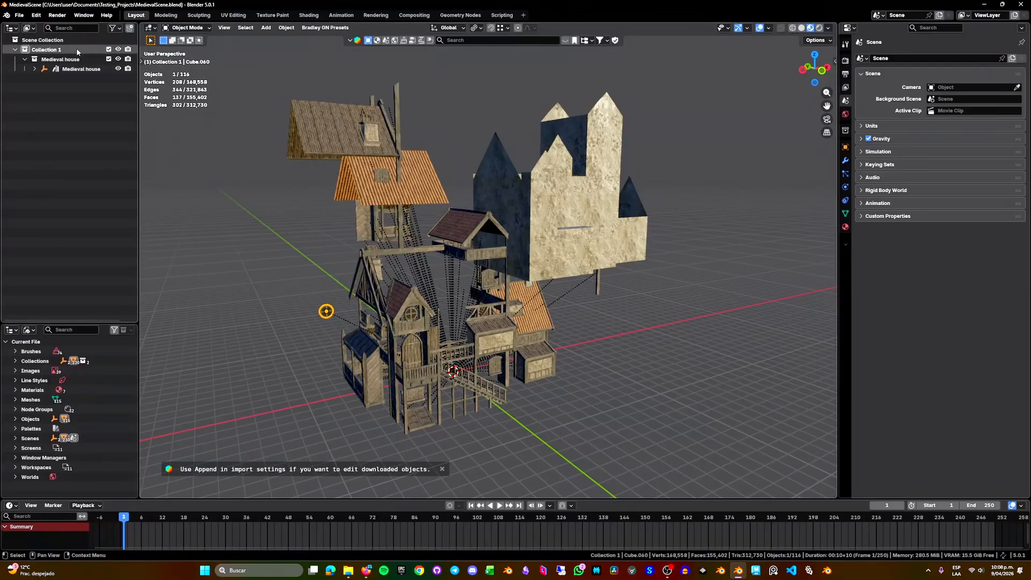
# Step: Check the undo history of the reopened scene
pyautogui.click(36, 15)
pyautogui.moveTo(64, 45)
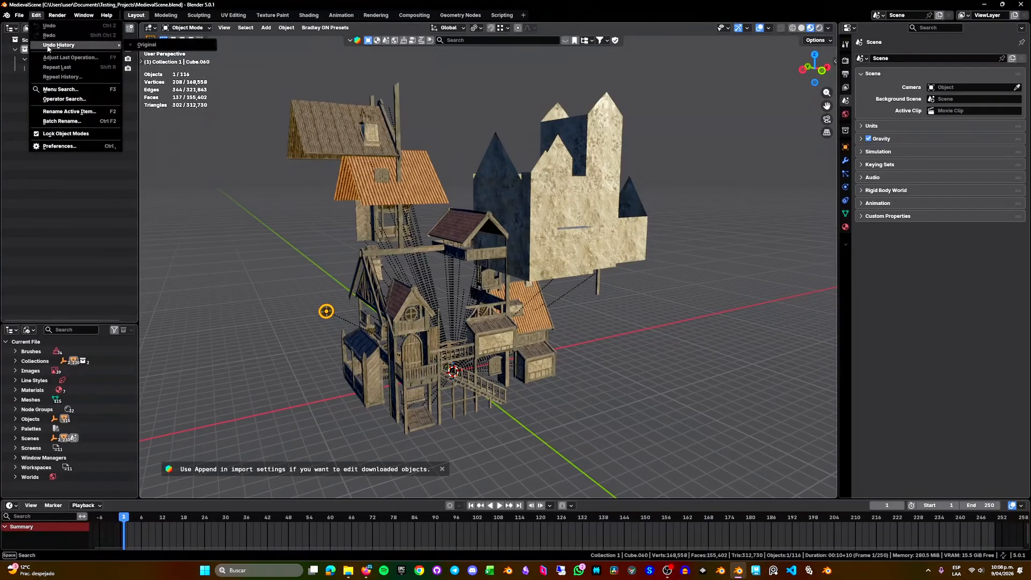
pyautogui.click(145, 45)
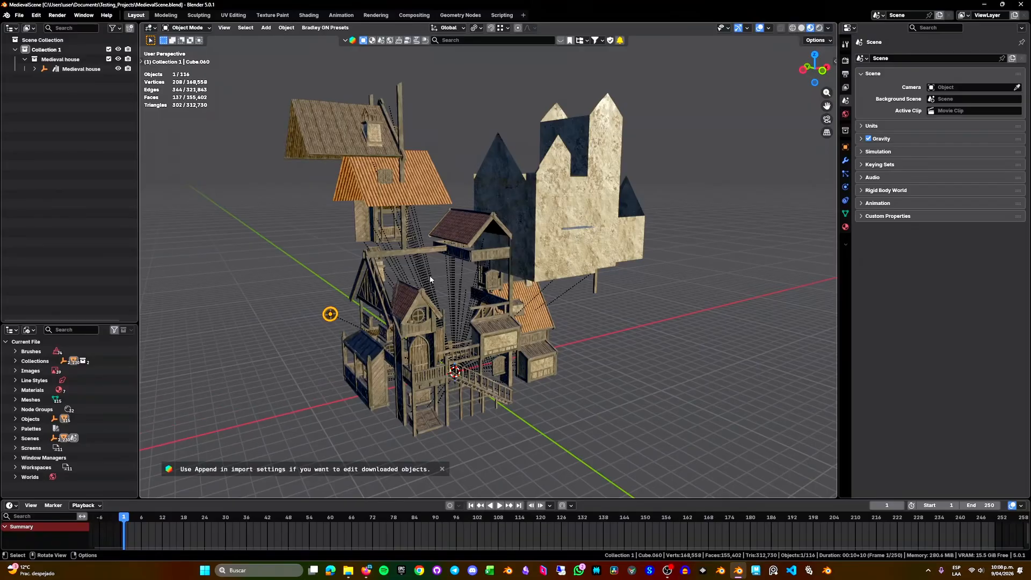
# Step: Move the plaster walls around the scene several times, ending high up behind the detached roofs
pyautogui.scroll(-1, 430, 279)
pyautogui.click(534, 213)
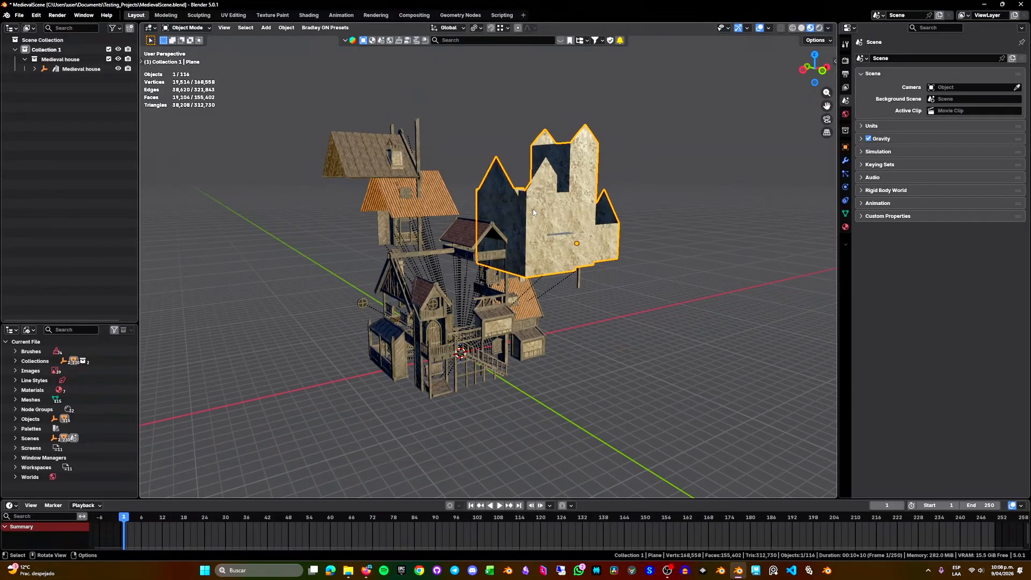
pyautogui.click(606, 301)
pyautogui.click(559, 216)
pyautogui.press('g')
pyautogui.click(614, 326)
pyautogui.press('g')
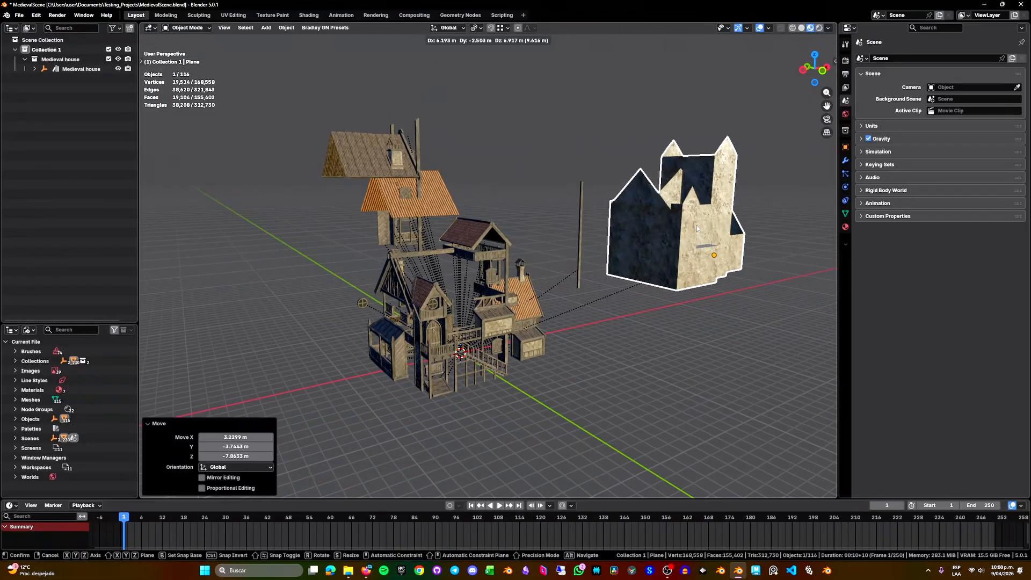
pyautogui.click(627, 166)
pyautogui.press('g')
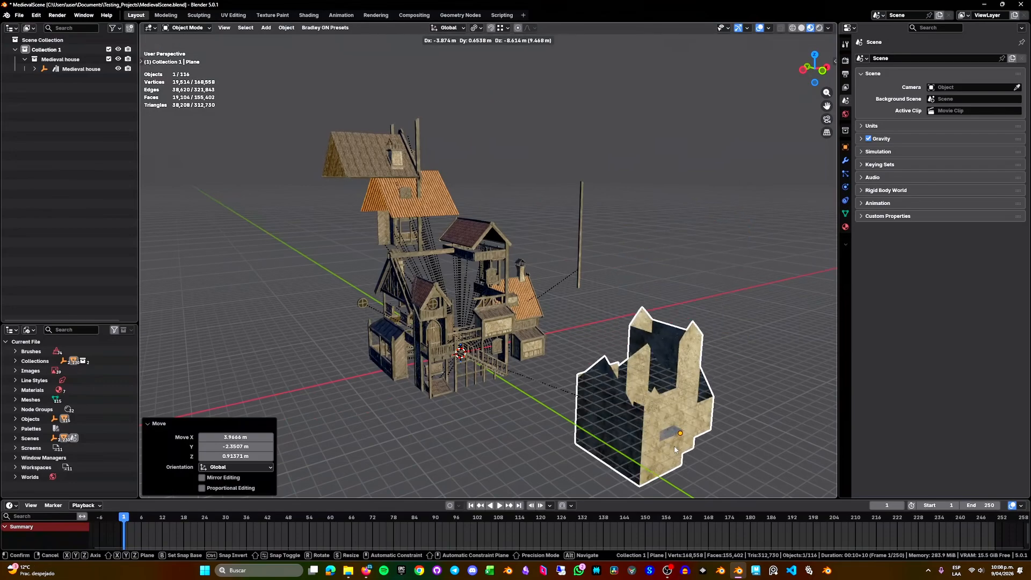
pyautogui.click(632, 328)
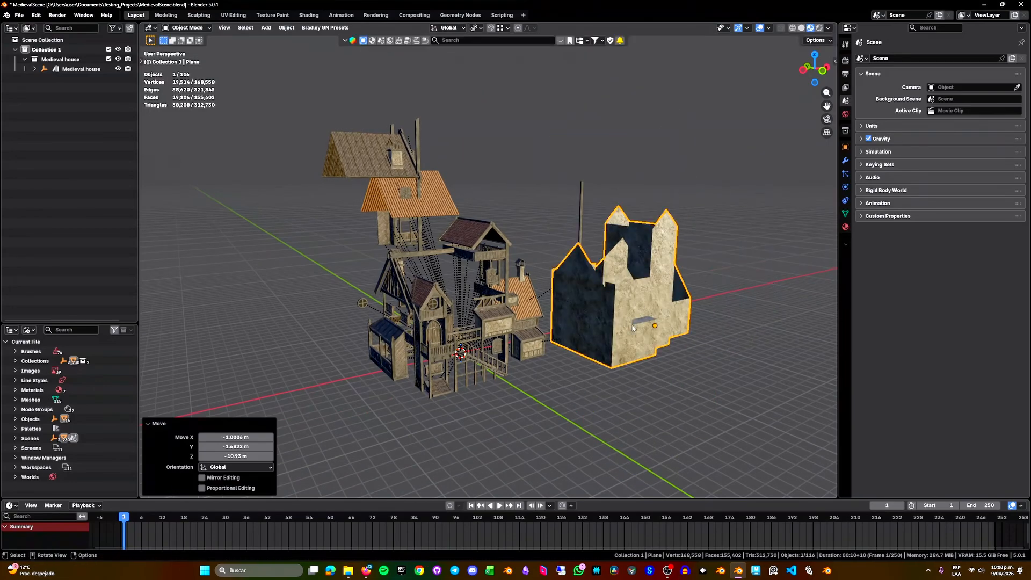
pyautogui.press('g')
pyautogui.click(357, 153)
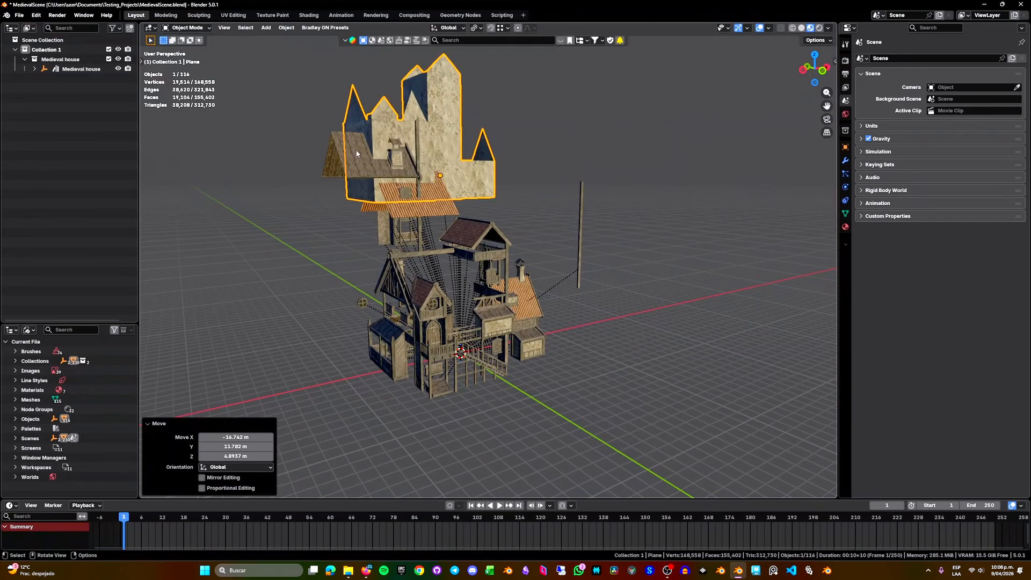
# Step: Move the detached shingled roof out sideways, away from the plaster walls
pyautogui.click(357, 153)
pyautogui.press('g')
pyautogui.click(297, 188)
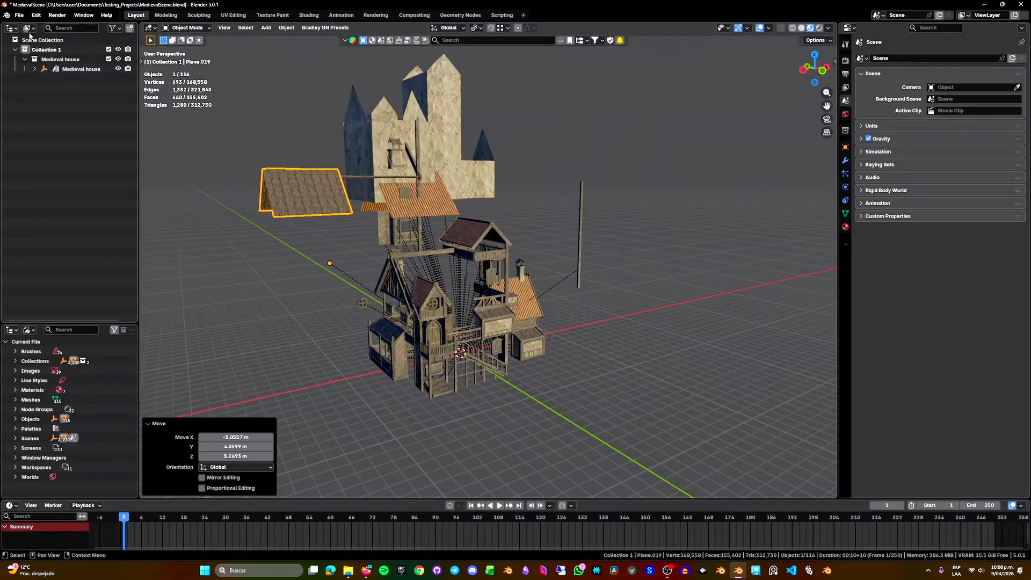
# Step: Review the new undo history and return the scene to its Original entry
pyautogui.click(36, 15)
pyautogui.moveTo(59, 45)
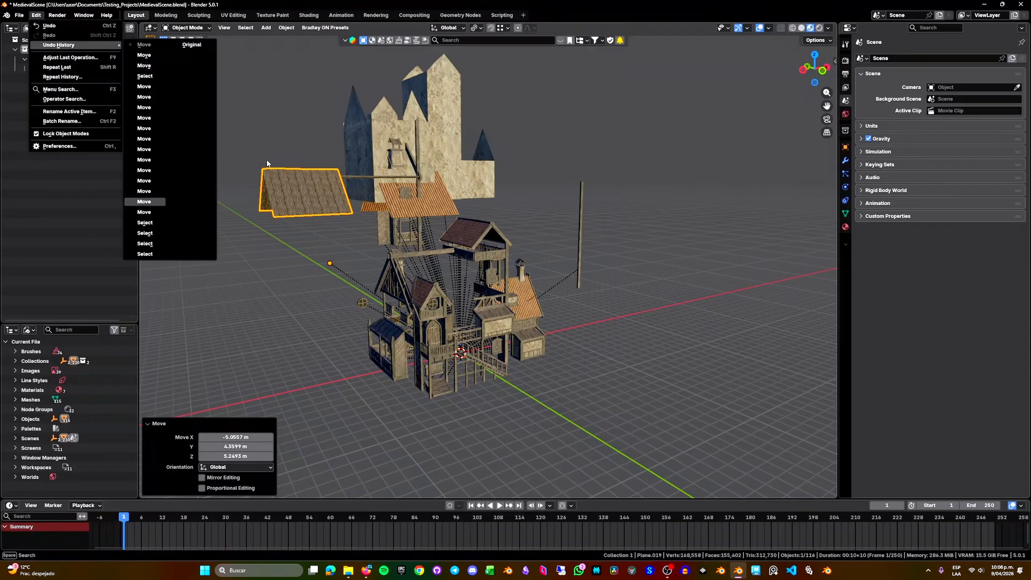
pyautogui.click(201, 49)
pyautogui.moveTo(691, 333); pyautogui.dragTo(546, 252, button='middle')
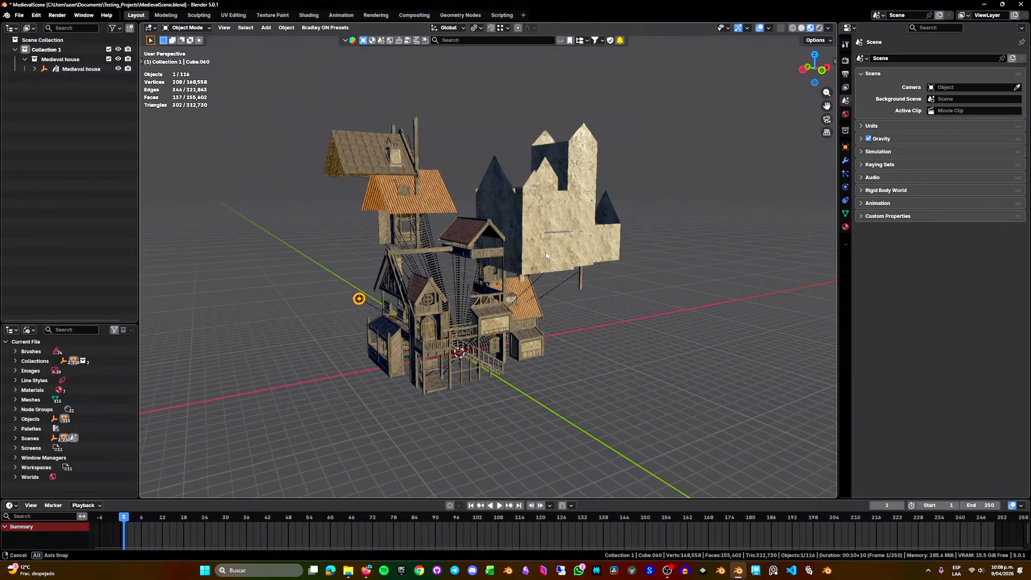
# Step: Go forward to an early Select entry in the undo history and redo the remaining moves up to the latest one
pyautogui.click(37, 16)
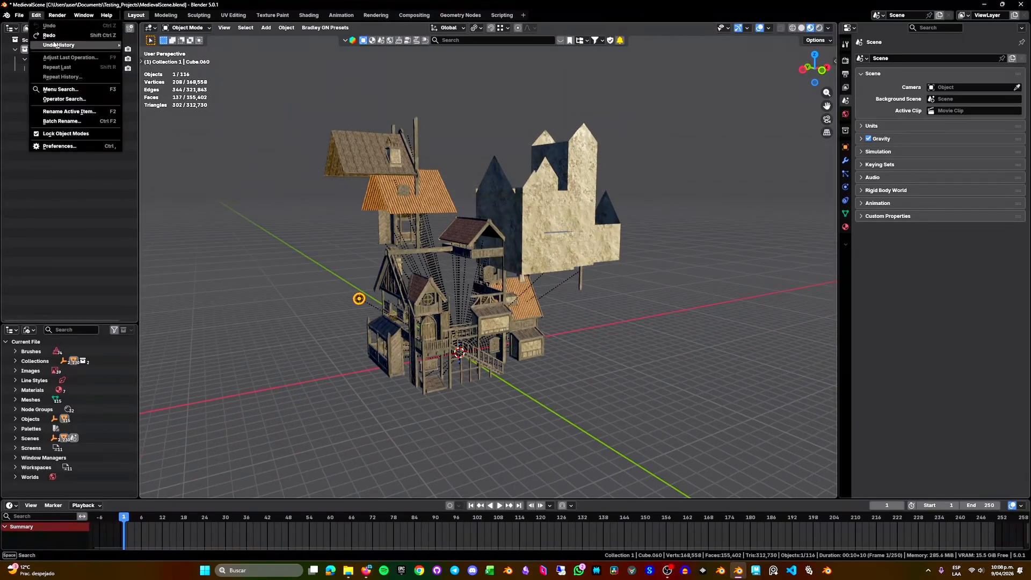
pyautogui.moveTo(59, 45)
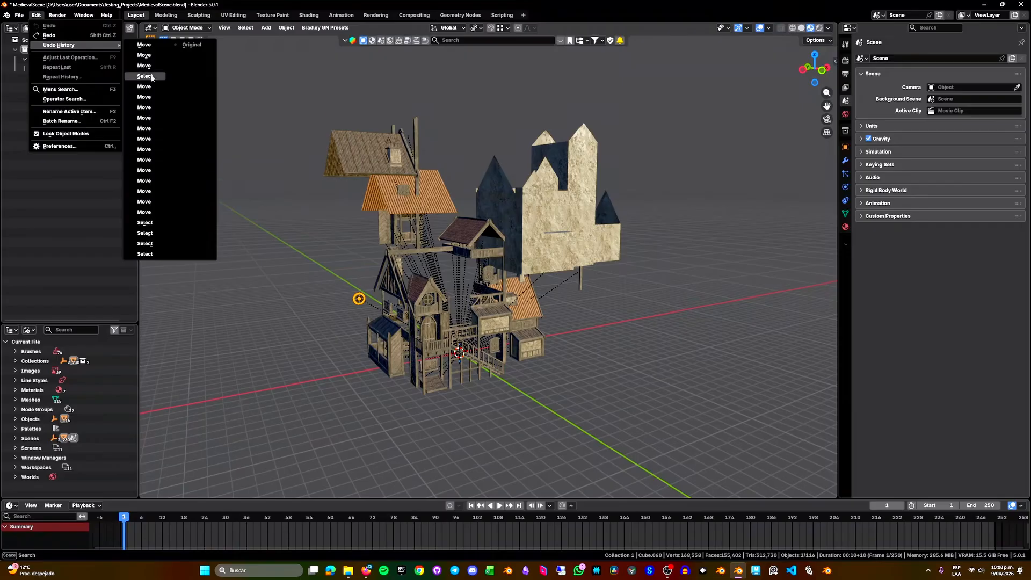
pyautogui.click(146, 223)
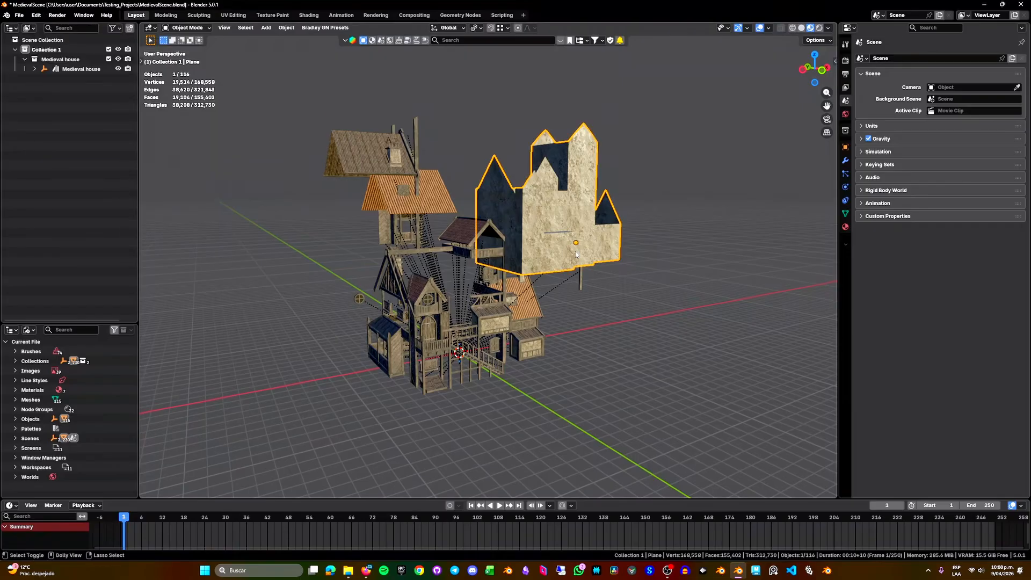
pyautogui.hotkey('ctrl', 'shift', 'z')
pyautogui.hotkey('ctrl', 'shift', 'z')
pyautogui.hotkey('ctrl', 'shift', 'z')
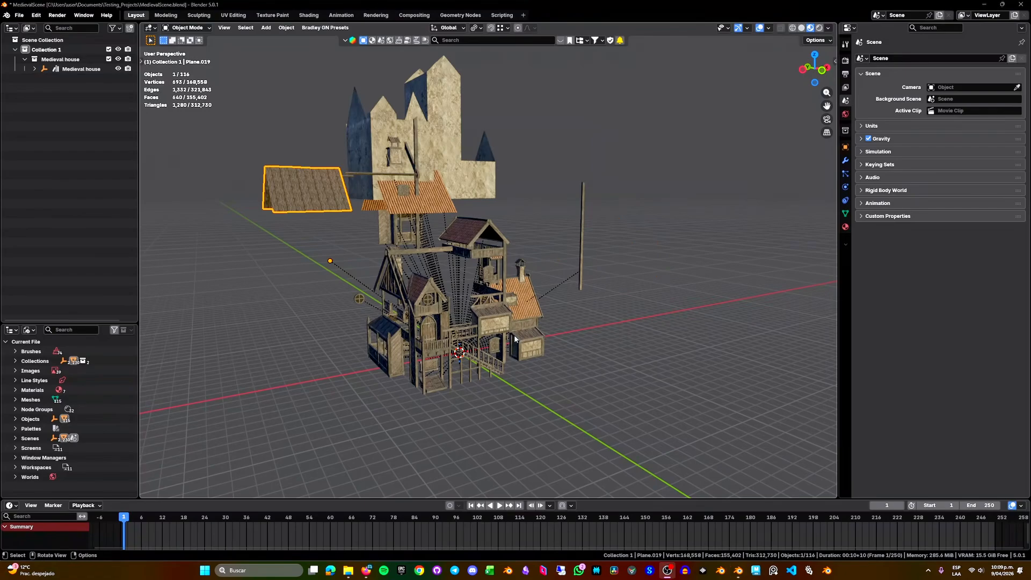
# Step: Save the scene as a new incremented file named MedievalScene1.blend in the Testing_Projects folder
pyautogui.moveTo(514, 334); pyautogui.dragTo(370, 199, button='middle')
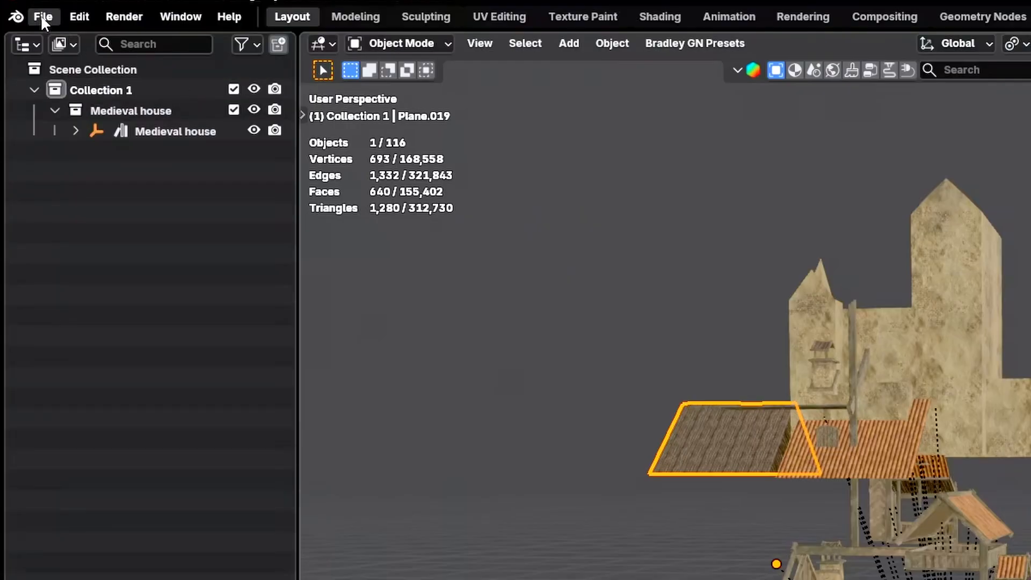
pyautogui.click(18, 14)
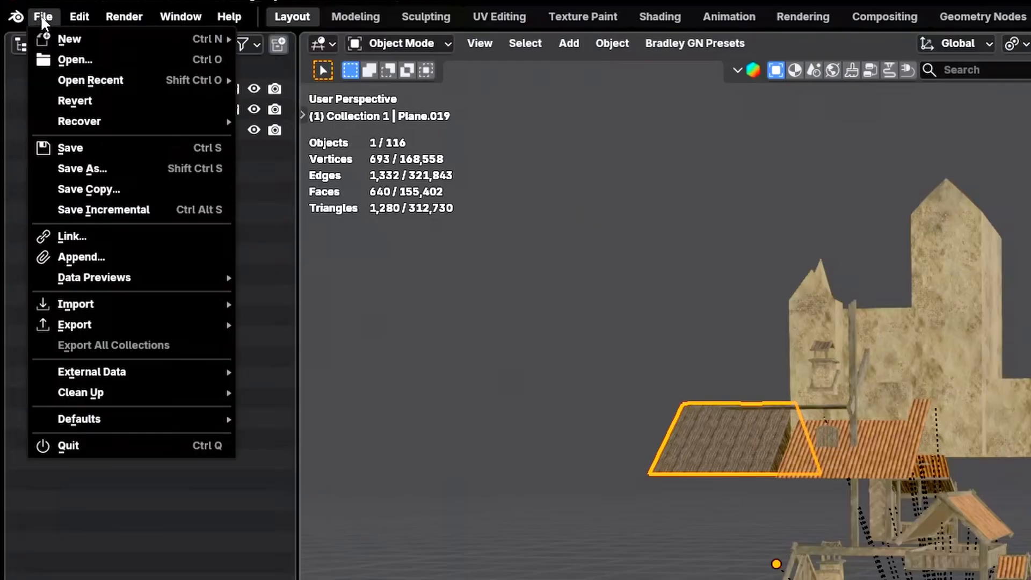
pyautogui.click(83, 167)
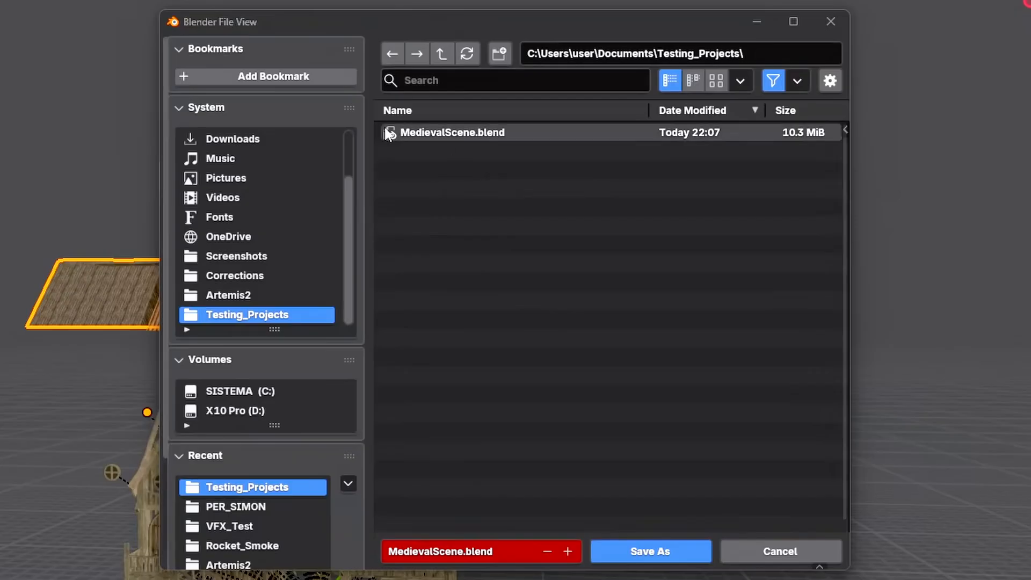
pyautogui.click(433, 131)
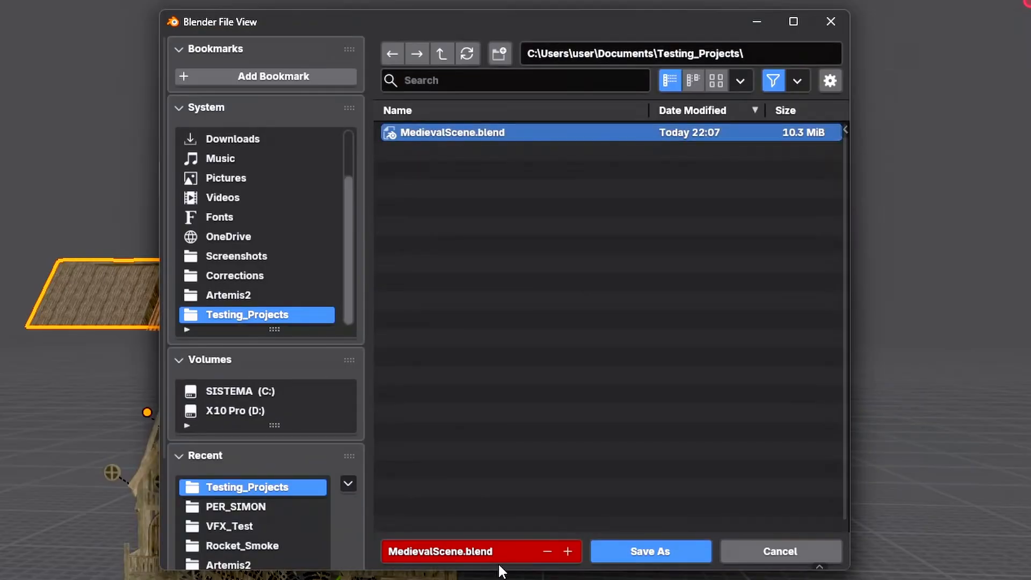
pyautogui.click(568, 551)
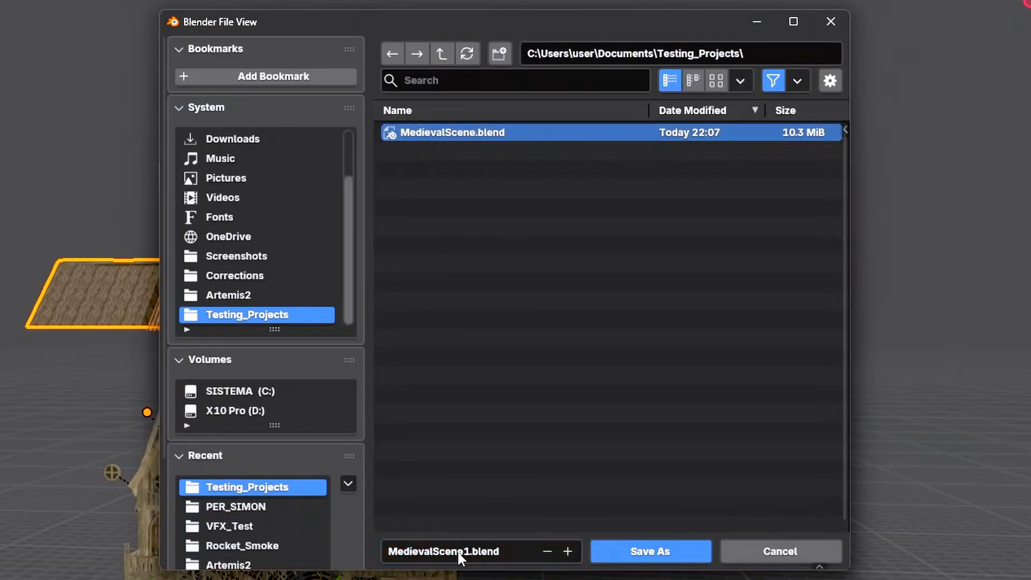
pyautogui.press('Return')
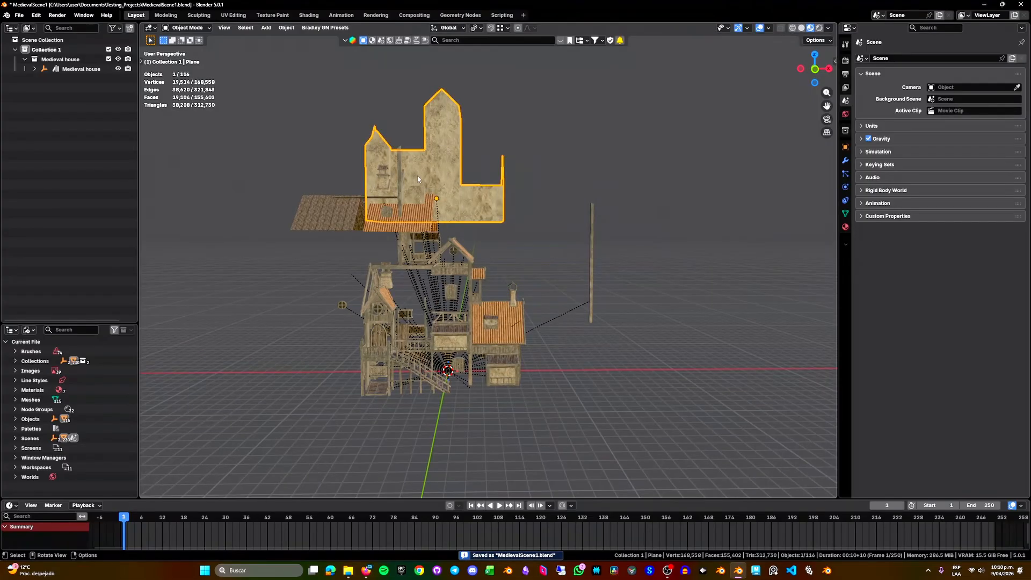
# Step: Move the plaster walls down and out to the side of the house
pyautogui.press('g')
pyautogui.click(605, 272)
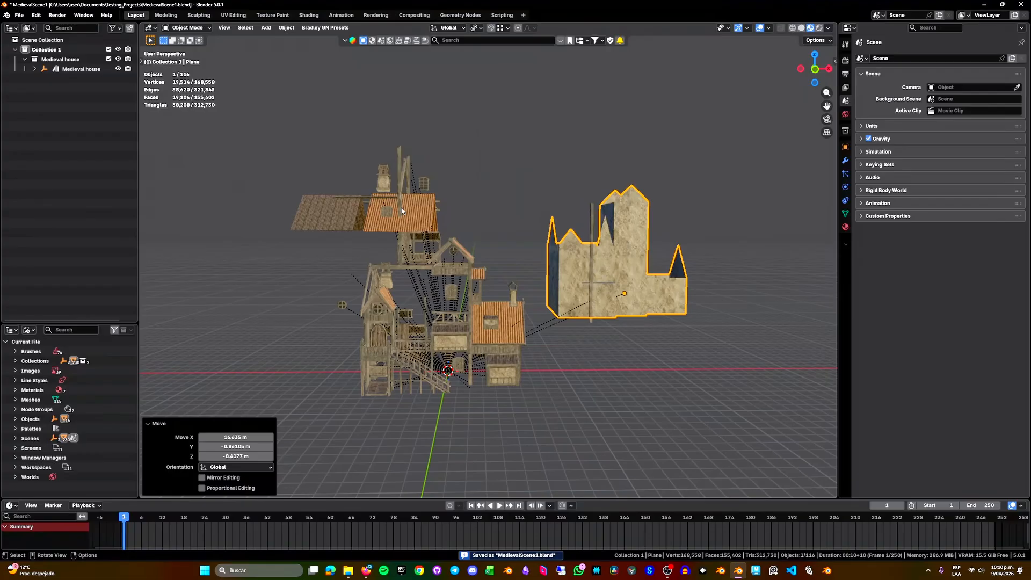
# Step: Move the brown tiled roof piece down and out to the side of the house, opposite the plaster walls
pyautogui.click(344, 214)
pyautogui.press('g')
pyautogui.click(256, 305)
# Step: Save the scene as a new incremented file named MedievalScene2.blend in the Testing_Projects folder
pyautogui.click(18, 15)
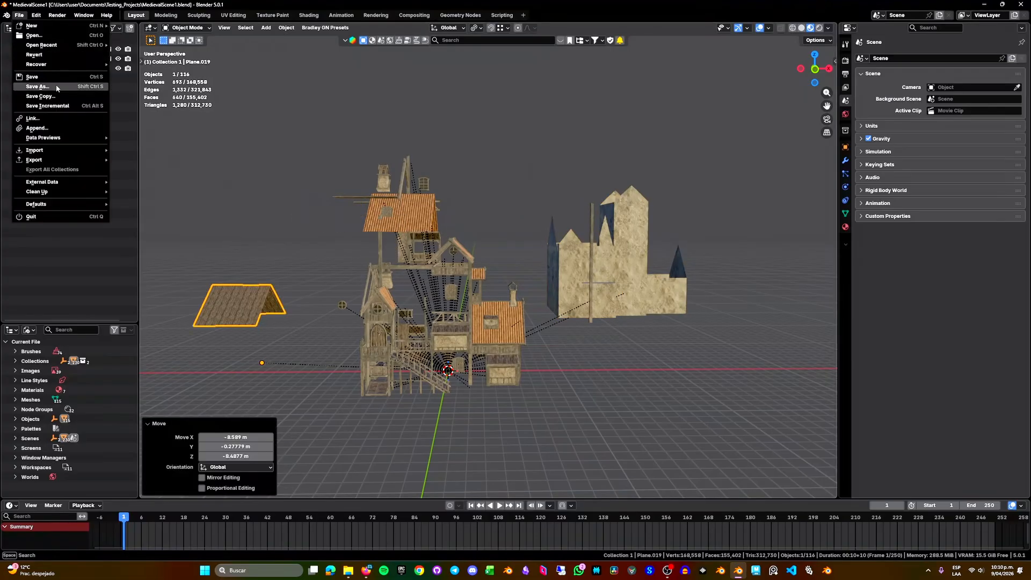
pyautogui.click(54, 87)
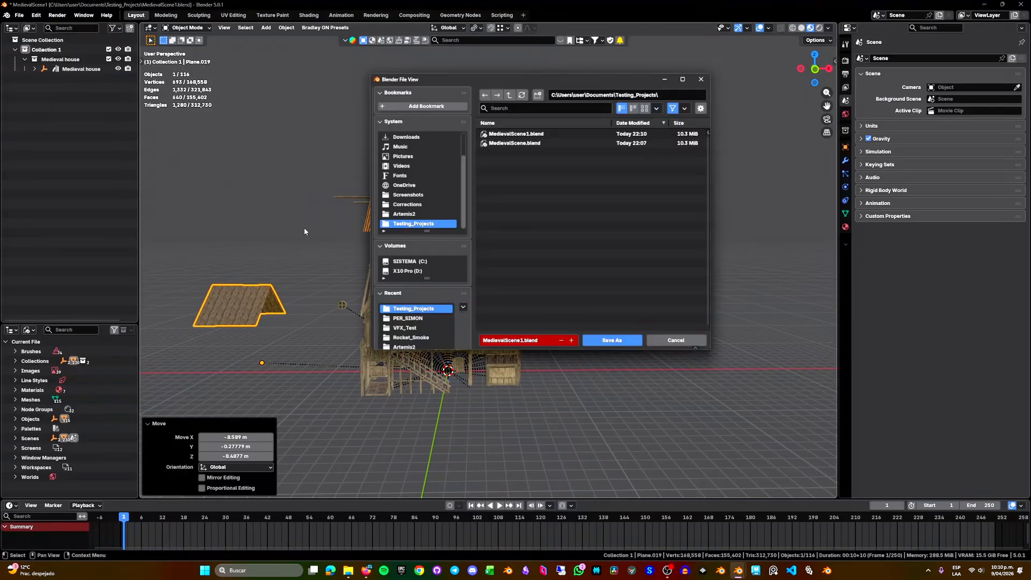
pyautogui.click(571, 341)
pyautogui.press('Return')
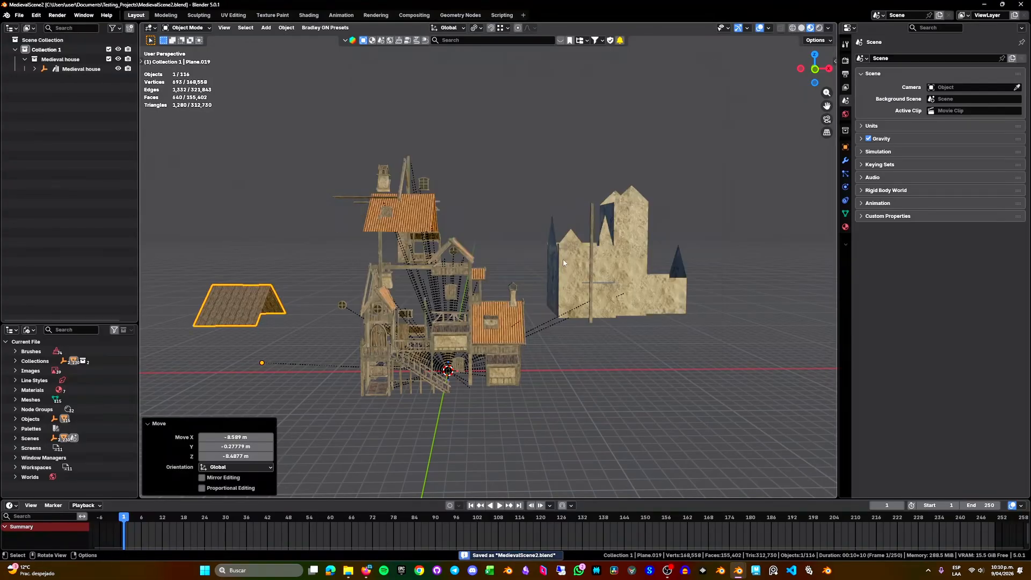
# Step: Switch to File Explorer to check the saved MedievalScene versions in the Testing_Projects folder, and close its window
pyautogui.hotkey('alt', 'Tab')
pyautogui.hotkey('alt', 'Tab')
pyautogui.hotkey('alt', 'Tab')
pyautogui.hotkey('alt', 'Tab')
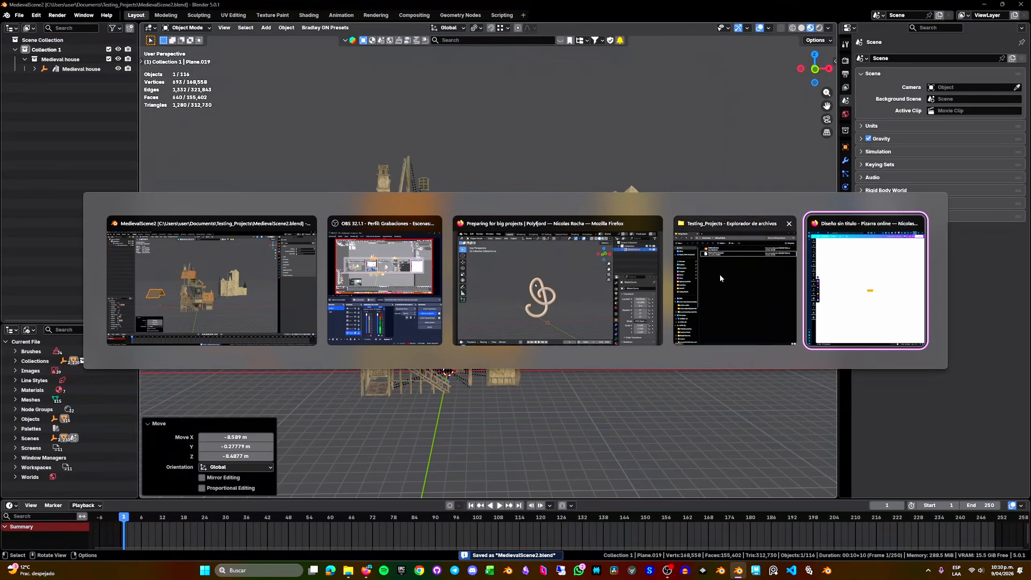
pyautogui.click(720, 278)
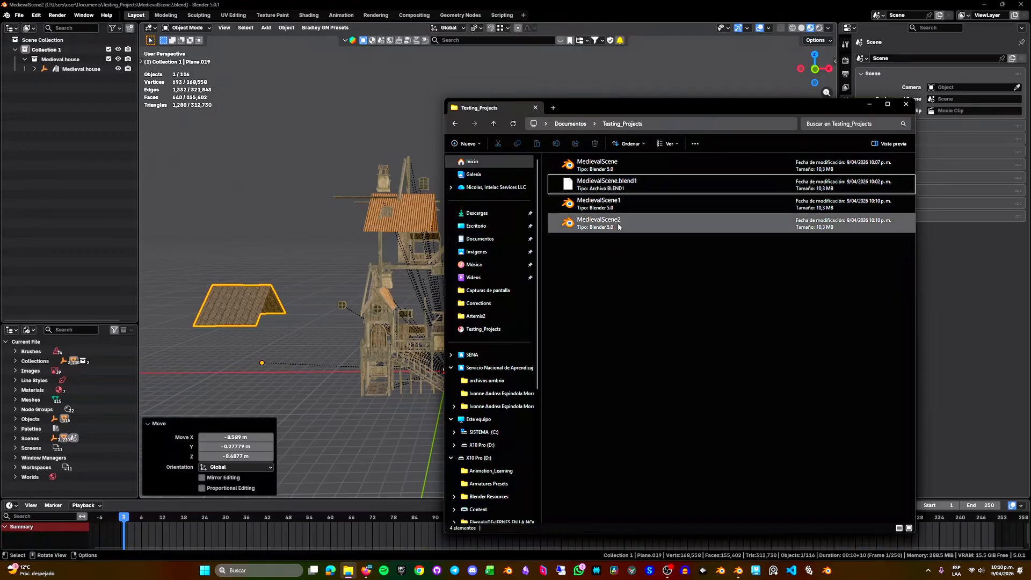
pyautogui.click(907, 103)
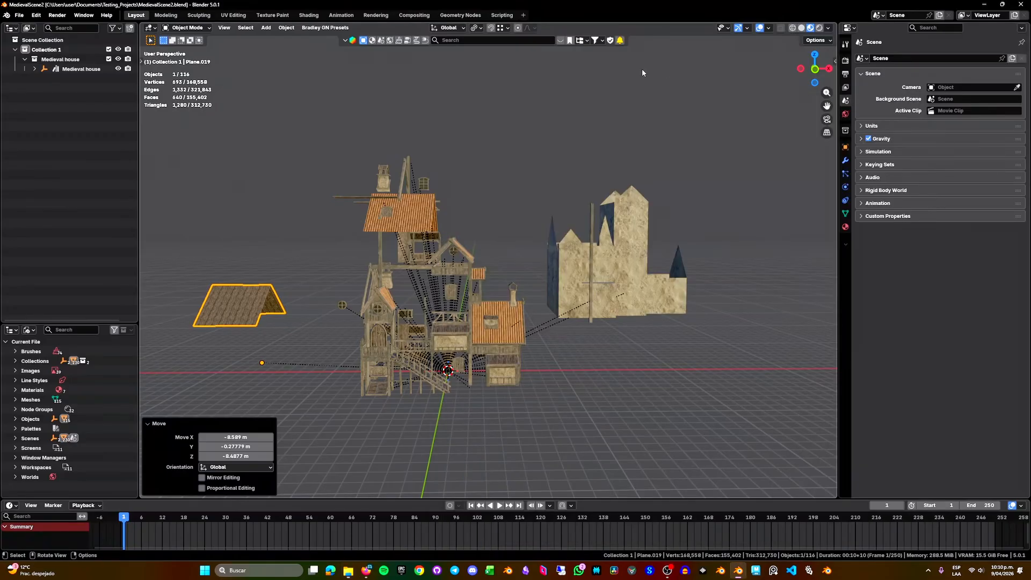
# Step: Delete every object in the scene and add a fresh medieval house model from the online asset library
pyautogui.press('a')
pyautogui.press('Delete')
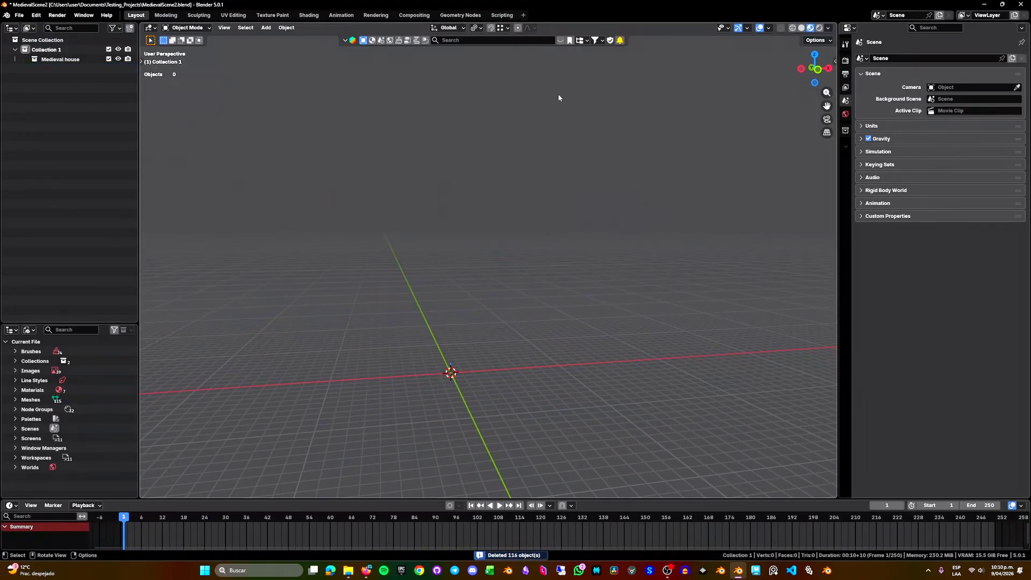
pyautogui.click(560, 42)
pyautogui.click(599, 130)
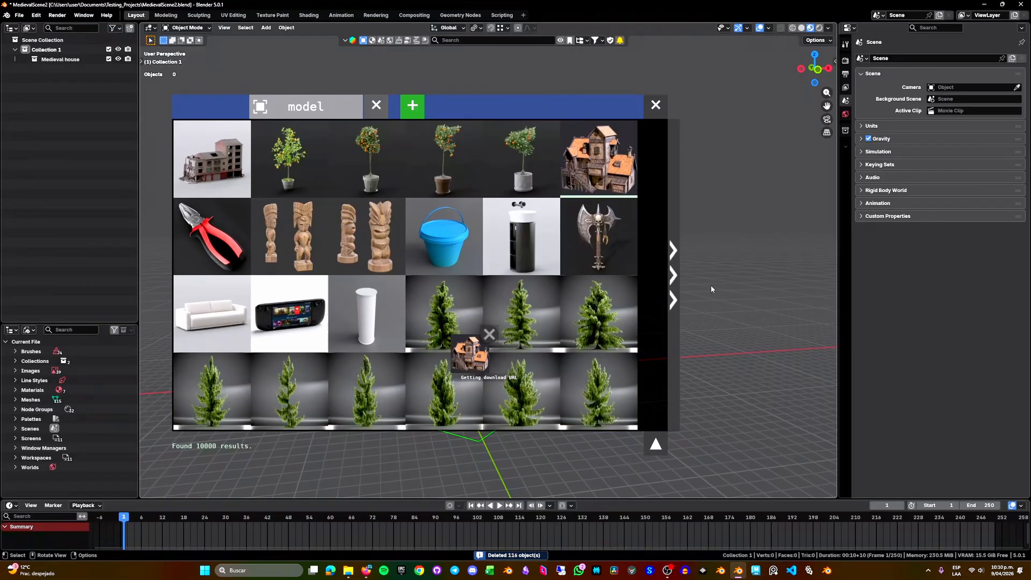
pyautogui.click(656, 105)
pyautogui.moveTo(540, 304); pyautogui.dragTo(571, 265, button='middle')
pyautogui.scroll(4, 571, 265)
pyautogui.scroll(-2, 584, 321)
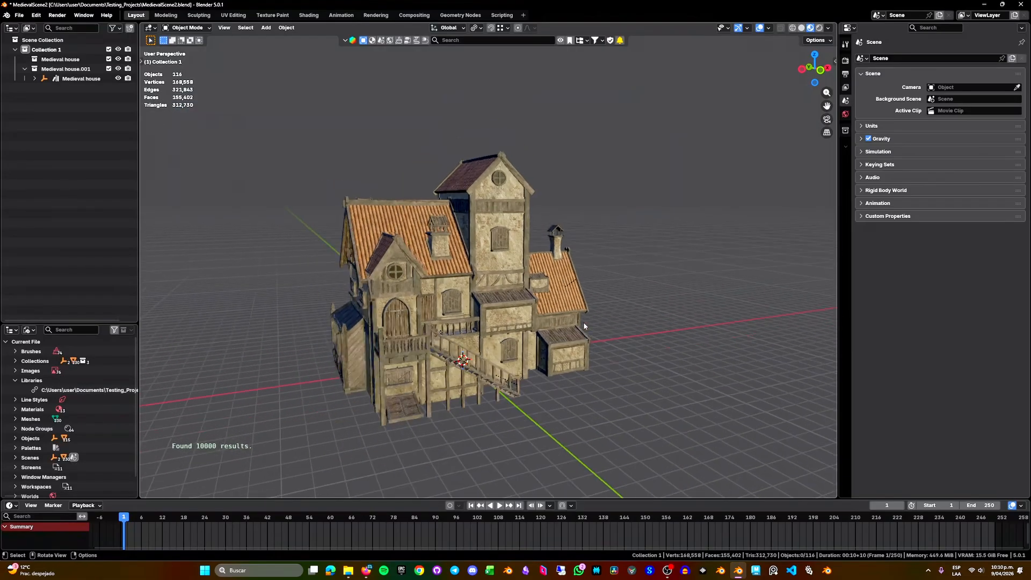
# Step: Save the rebuilt scene as a new incremented file named MedievalScene3.blend in the Testing_Projects folder
pyautogui.click(20, 16)
pyautogui.click(32, 87)
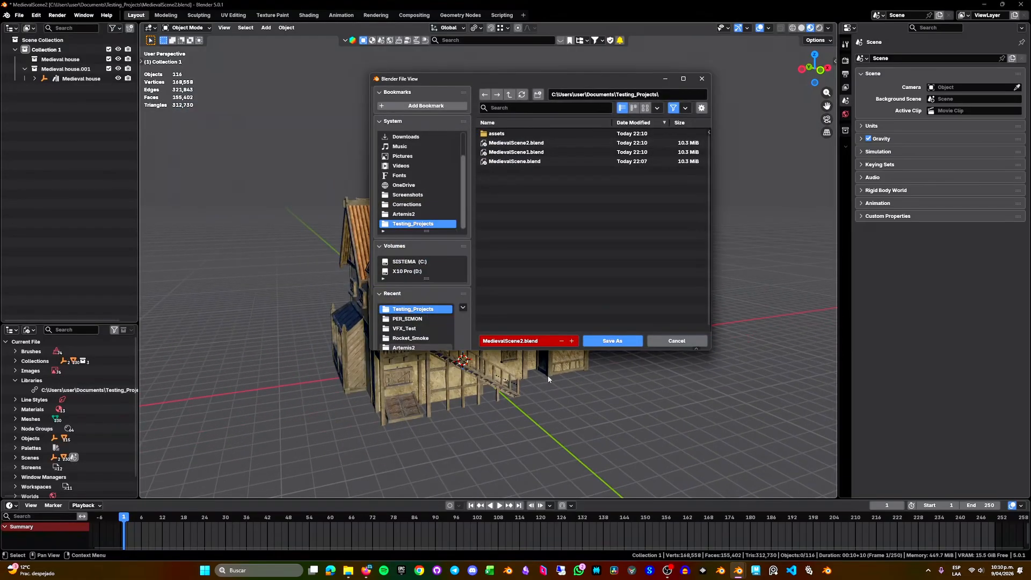
pyautogui.click(572, 341)
pyautogui.click(612, 341)
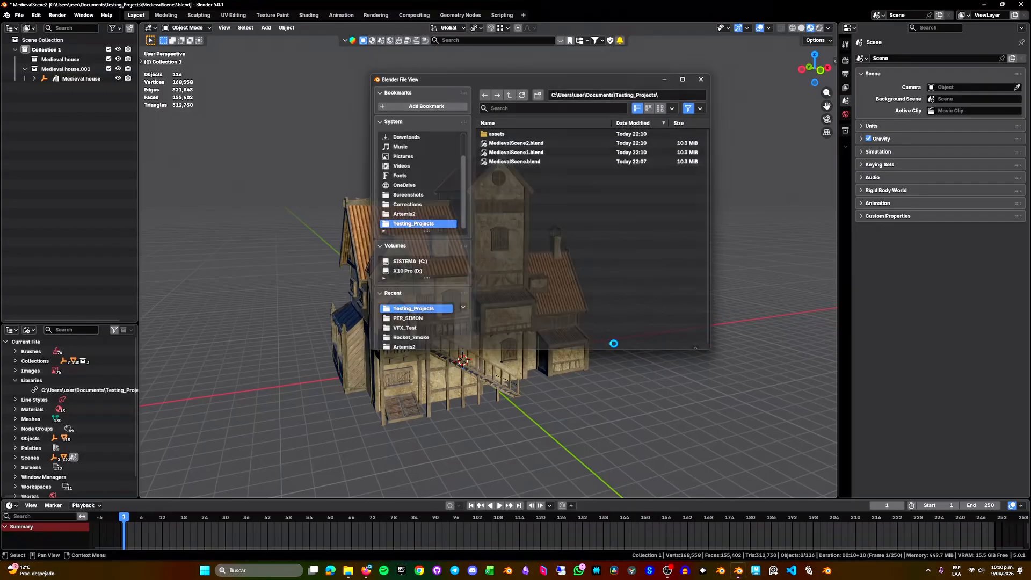
# Step: Switch to the Testing_Projects folder in File Explorer and open the earlier version MedievalScene1 to view it
pyautogui.hotkey('alt', 'Tab')
pyautogui.click(410, 282)
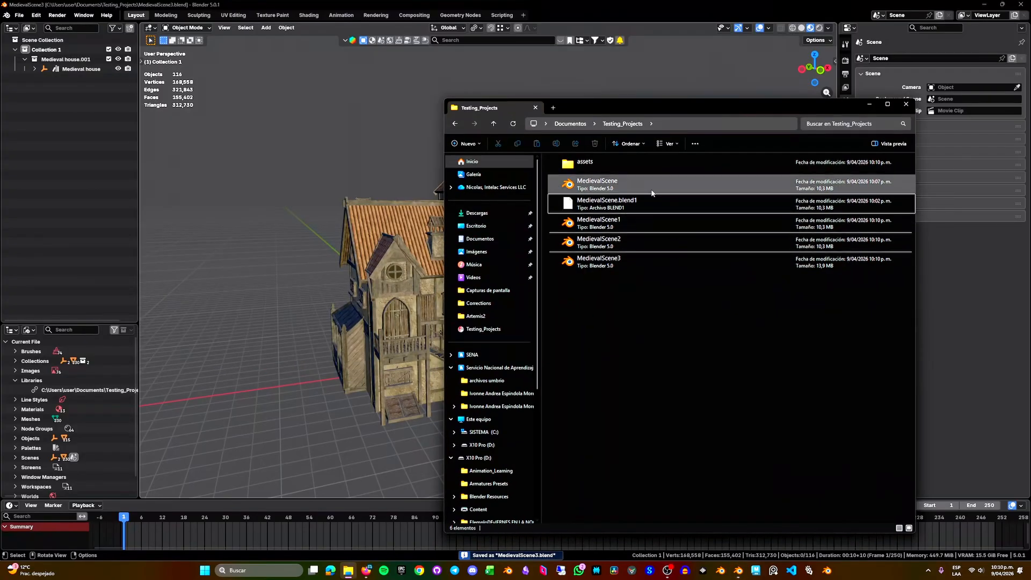
pyautogui.doubleClick(604, 225)
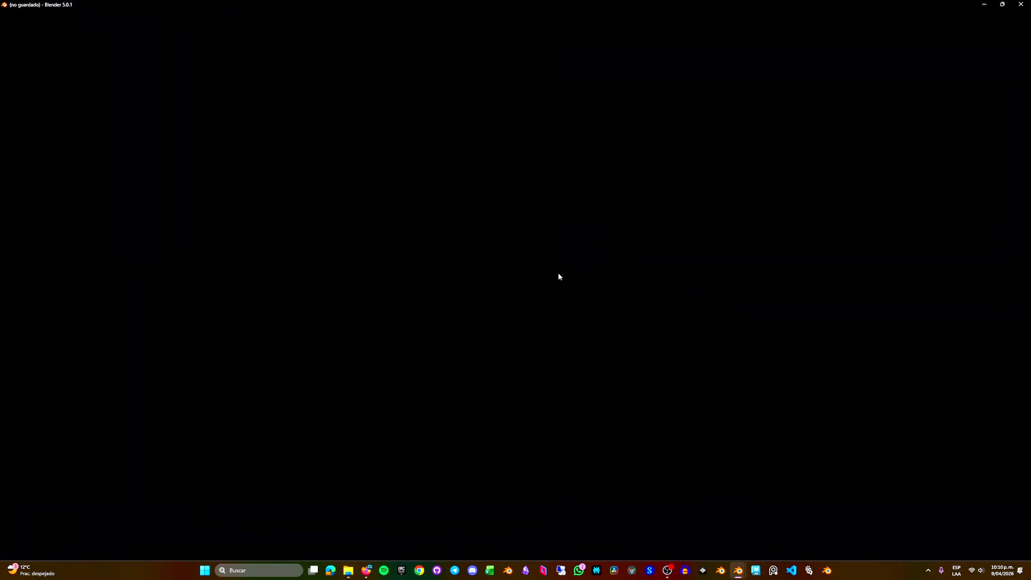
pyautogui.scroll(3, 501, 332)
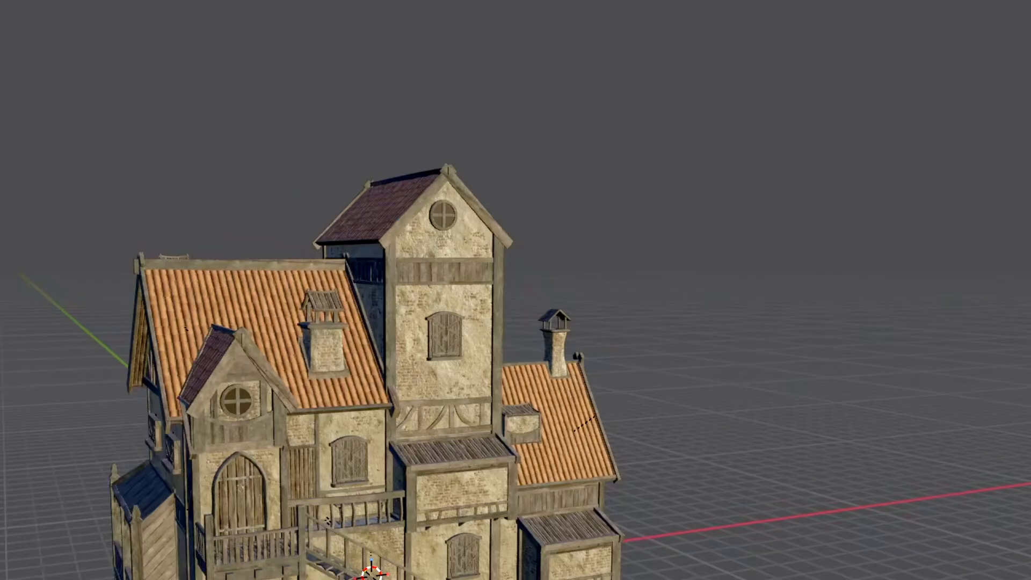
# Step: Save the complete house scene under the new versioned name Ejemplo_V_01 in the Testing_Projects folder
pyautogui.hotkey('ctrl', 'shift', 's')
pyautogui.click(527, 548)
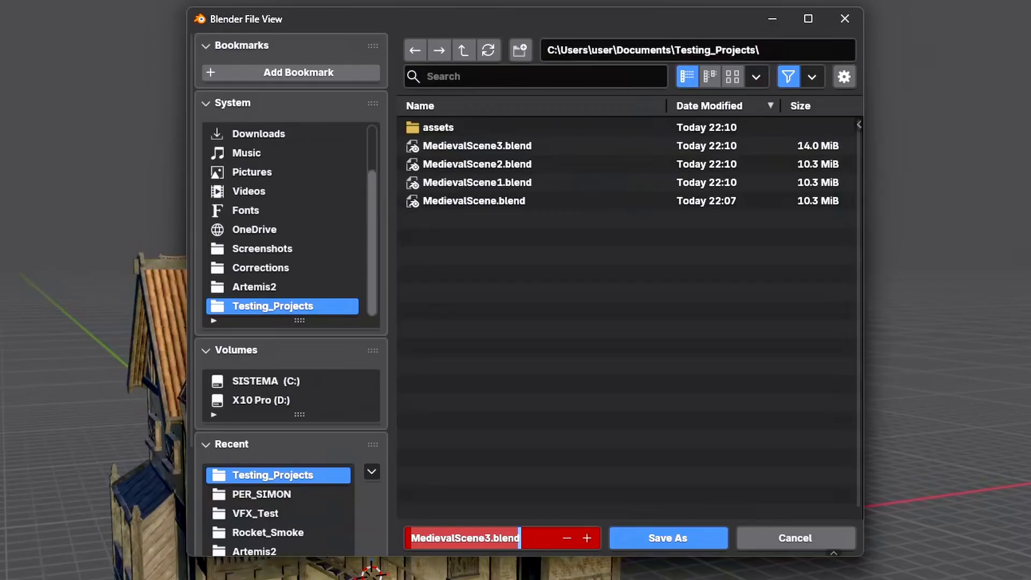
pyautogui.write('Ejemplo')
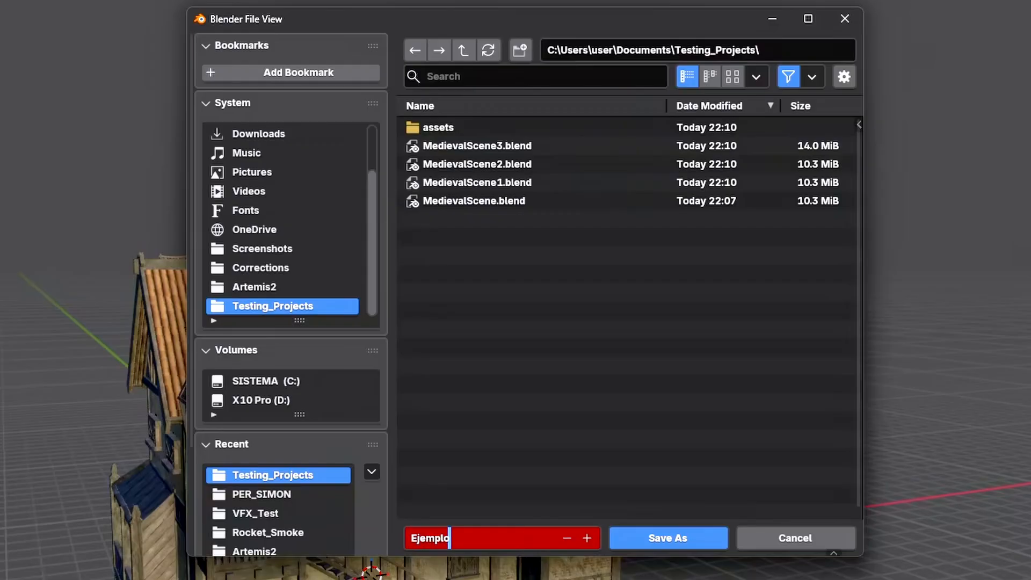
pyautogui.write('_v01')
pyautogui.press('BackSpace')
pyautogui.press('BackSpace')
pyautogui.press('BackSpace')
pyautogui.write('V_01')
pyautogui.click(668, 537)
# Step: Check the Ejemplo_V_01 file in the Testing_Projects folder in File Explorer, and minimize its window
pyautogui.hotkey('alt', 'Tab')
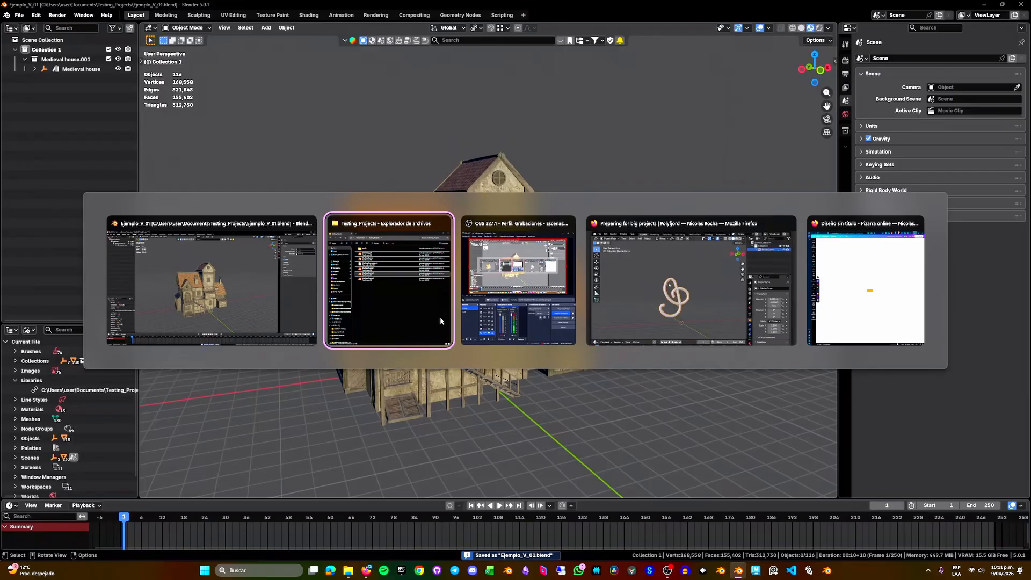
pyautogui.click(440, 321)
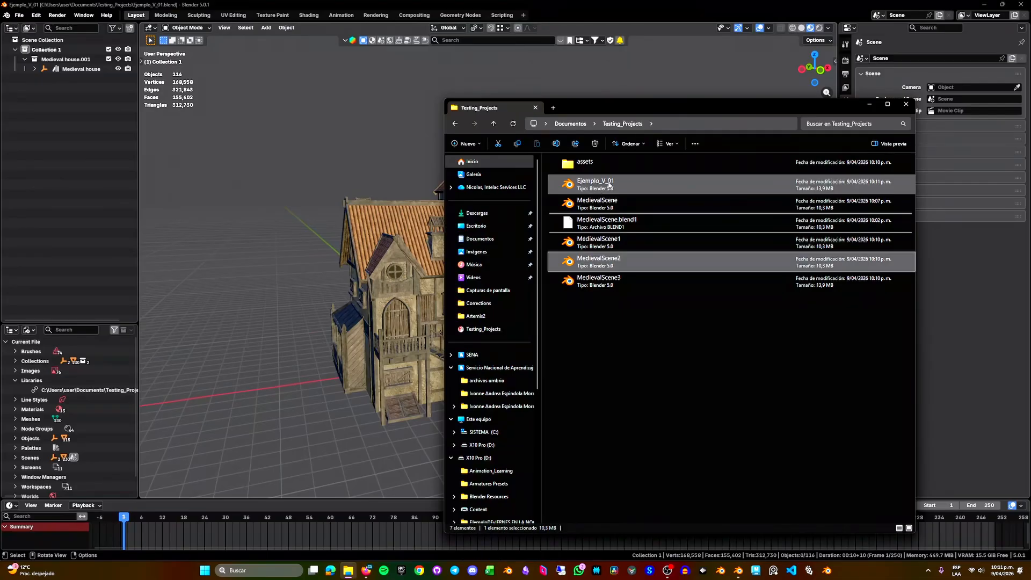
pyautogui.click(870, 104)
# Step: Save the scene as the next numbered version, Ejemplo_V_02.blend, in the same folder
pyautogui.click(18, 16)
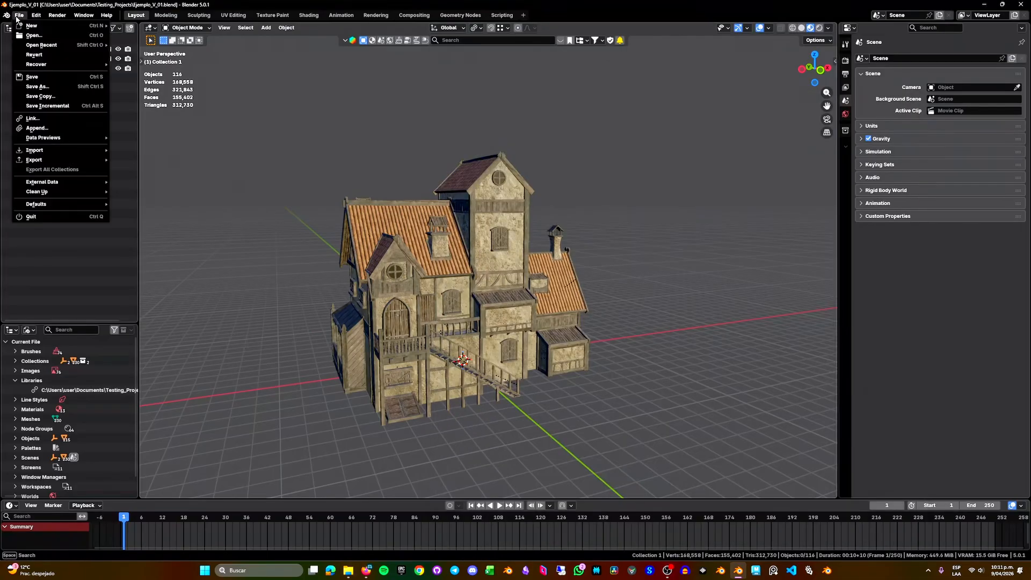
pyautogui.click(38, 87)
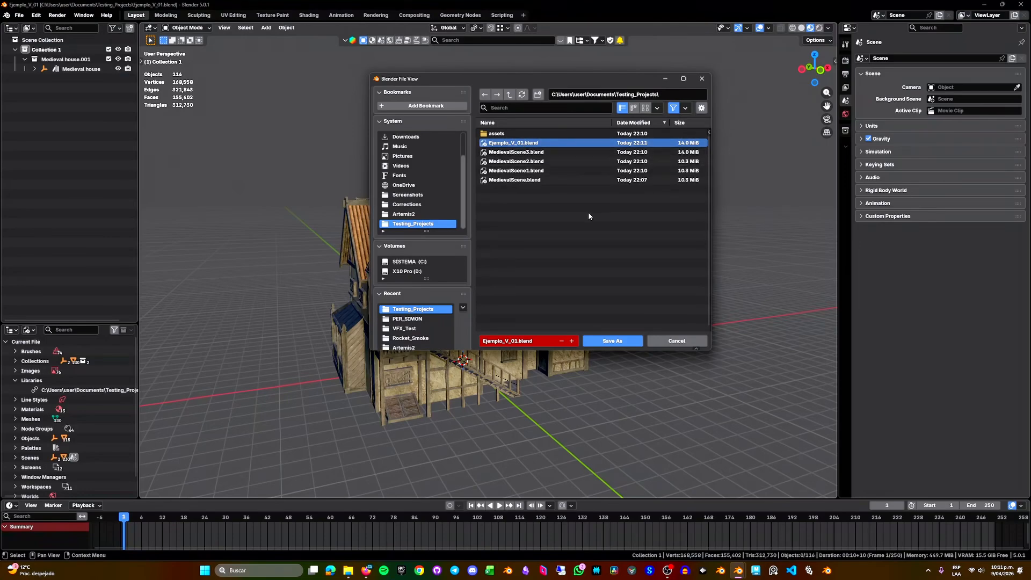
pyautogui.click(571, 341)
pyautogui.click(612, 341)
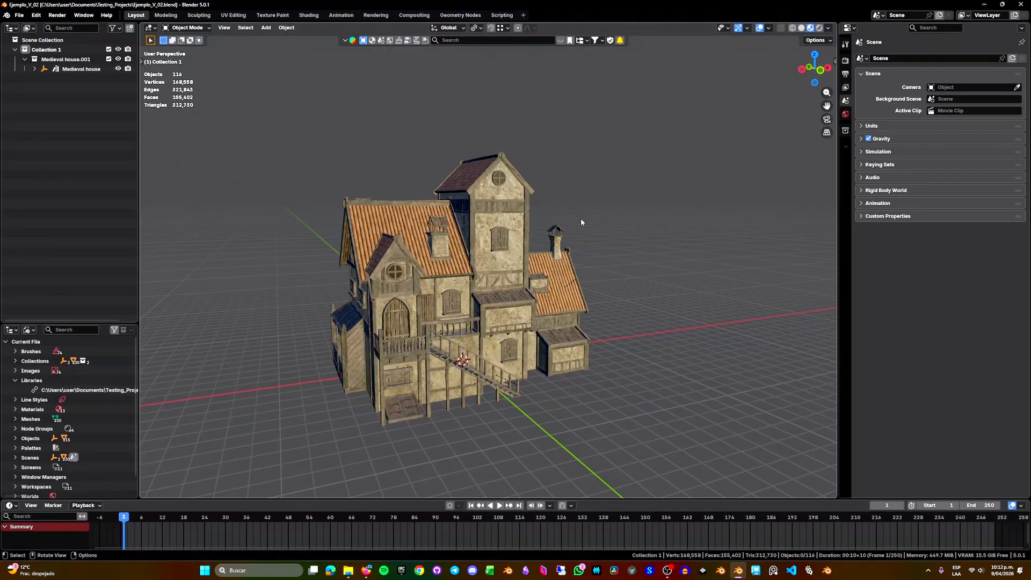
# Step: Use Save Incremental three times to create versions Ejemplo_V_03, Ejemplo_V_04 and Ejemplo_V_05
pyautogui.hotkey('ctrl', 'alt', 's')
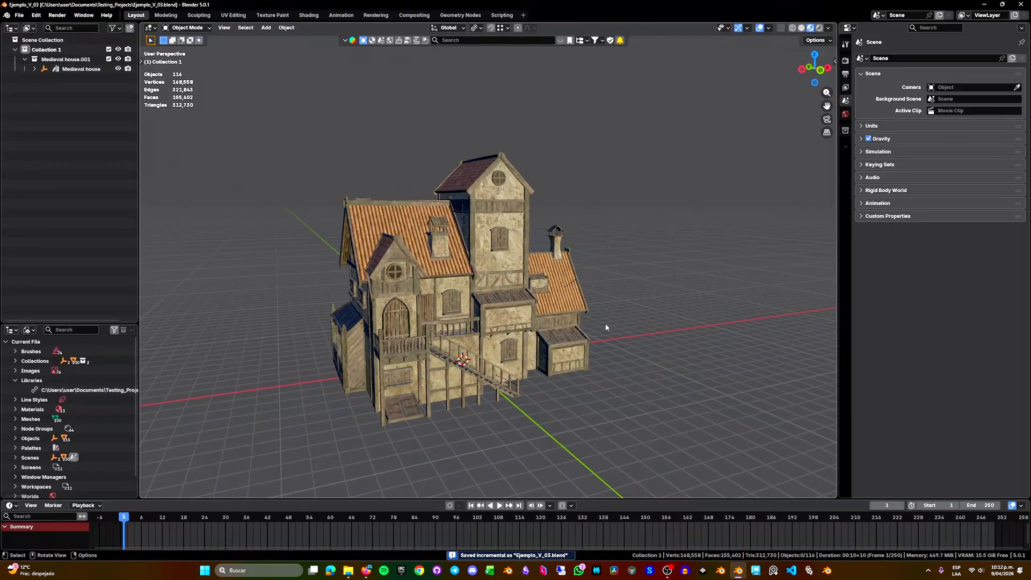
pyautogui.hotkey('ctrl', 'alt', 's')
pyautogui.hotkey('ctrl', 'alt', 's')
pyautogui.click(493, 257)
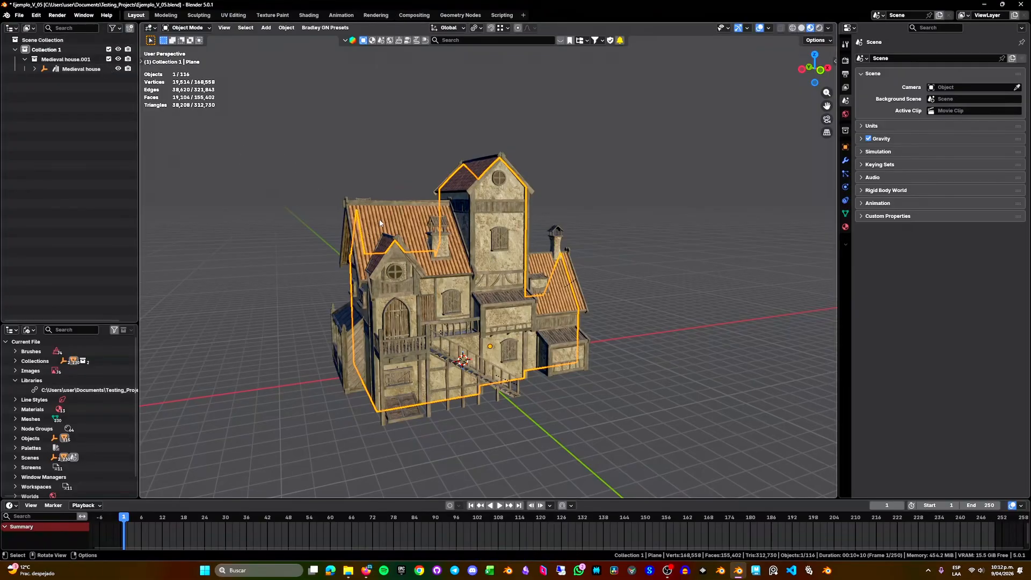
pyautogui.click(591, 376)
pyautogui.moveTo(583, 375); pyautogui.dragTo(591, 376, button='middle')
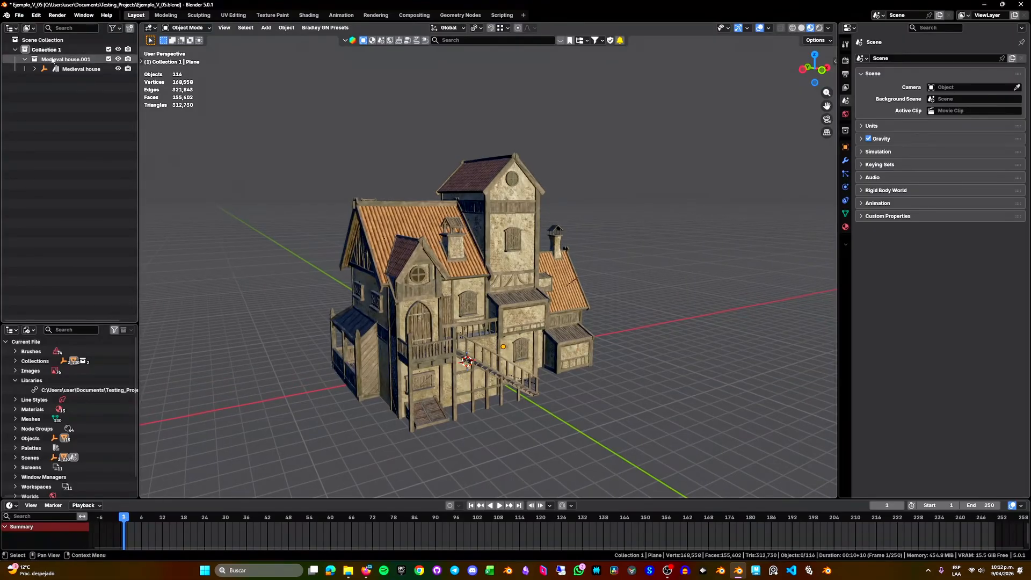
pyautogui.click(21, 16)
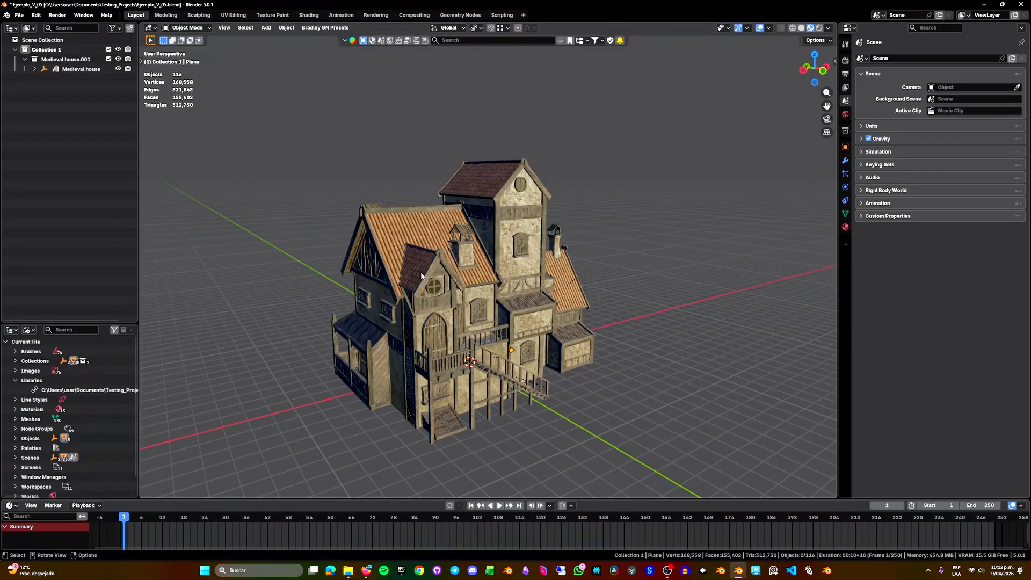
pyautogui.moveTo(421, 276)
pyautogui.mouseDown(button='middle')
pyautogui.moveTo(397, 269)
pyautogui.moveTo(420, 276)
pyautogui.mouseUp(button='middle')
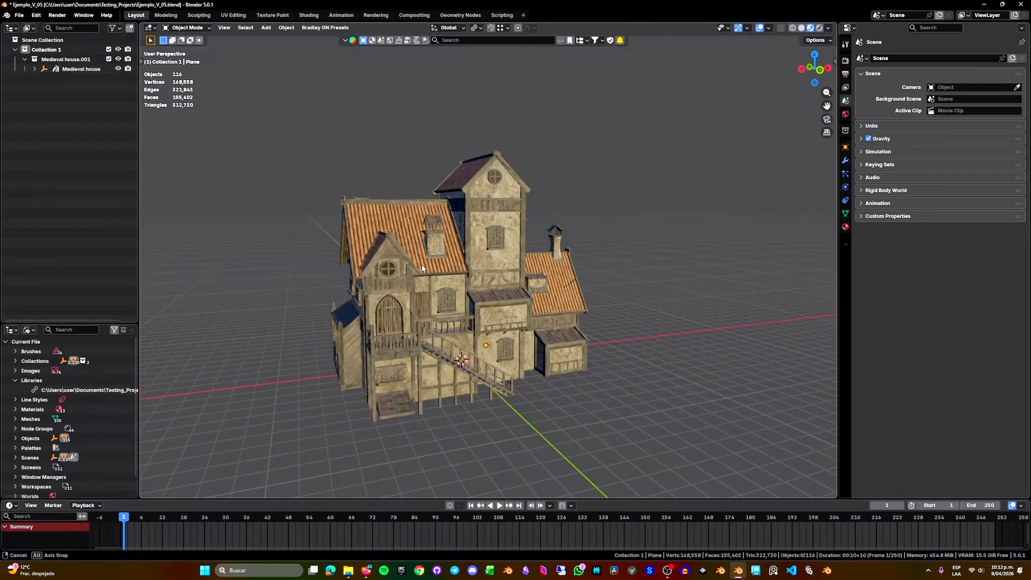
# Step: Review the numbered versions in the Testing_Projects folder and the recent-file lists of both installed Blender versions
pyautogui.hotkey('alt', 'Tab')
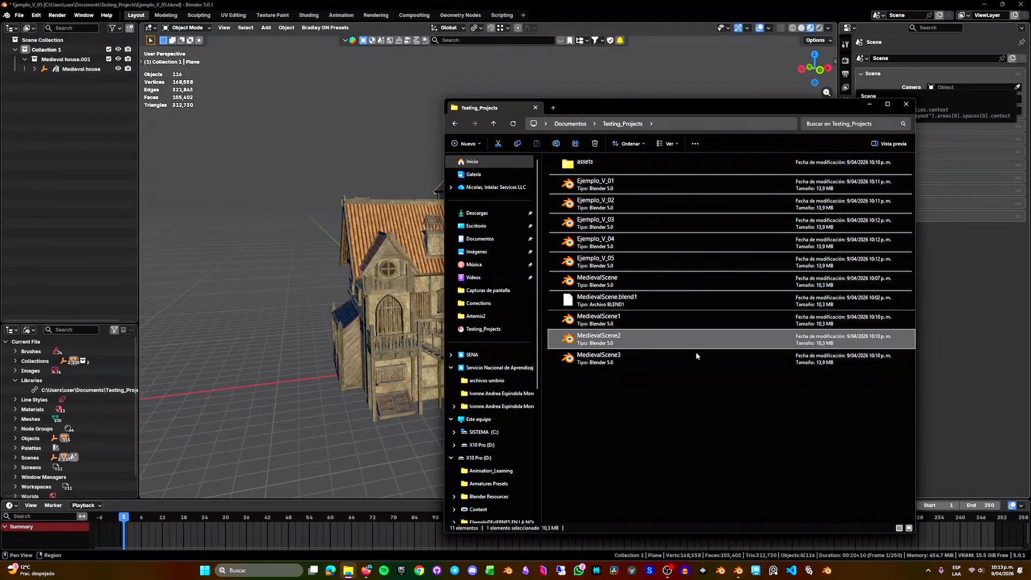
pyautogui.hotkey('alt', 'Tab')
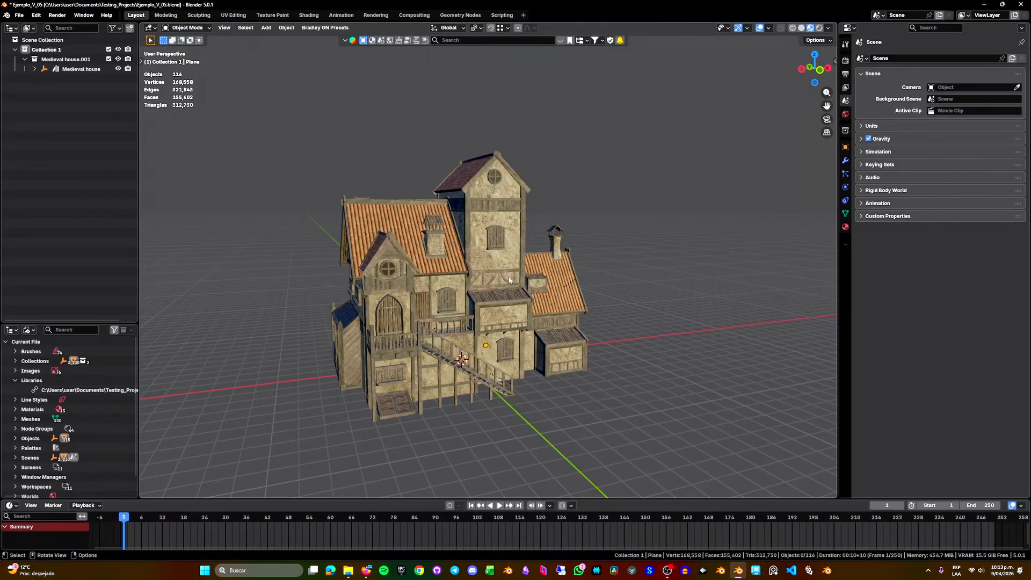
pyautogui.rightClick(828, 572)
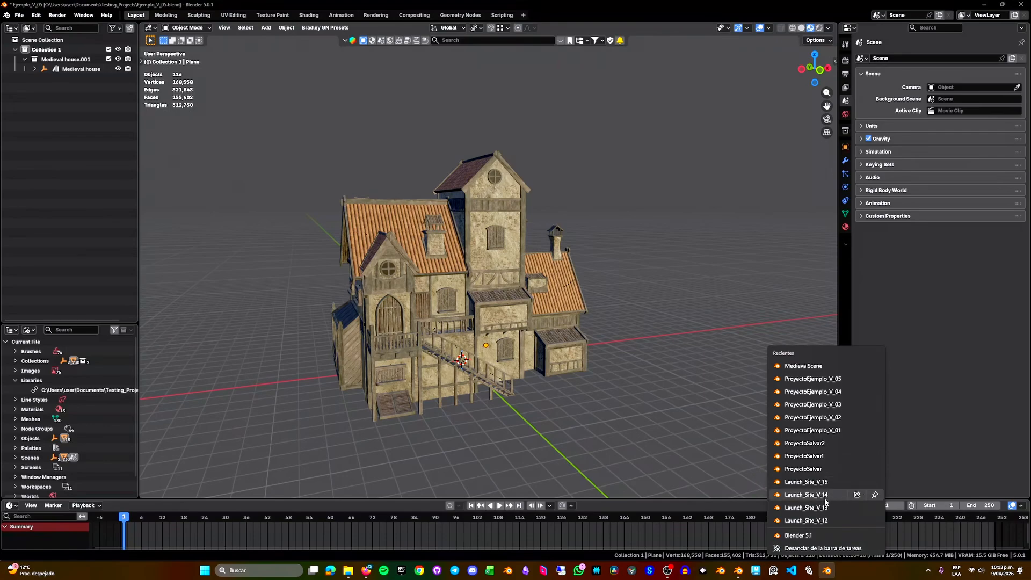
pyautogui.rightClick(739, 570)
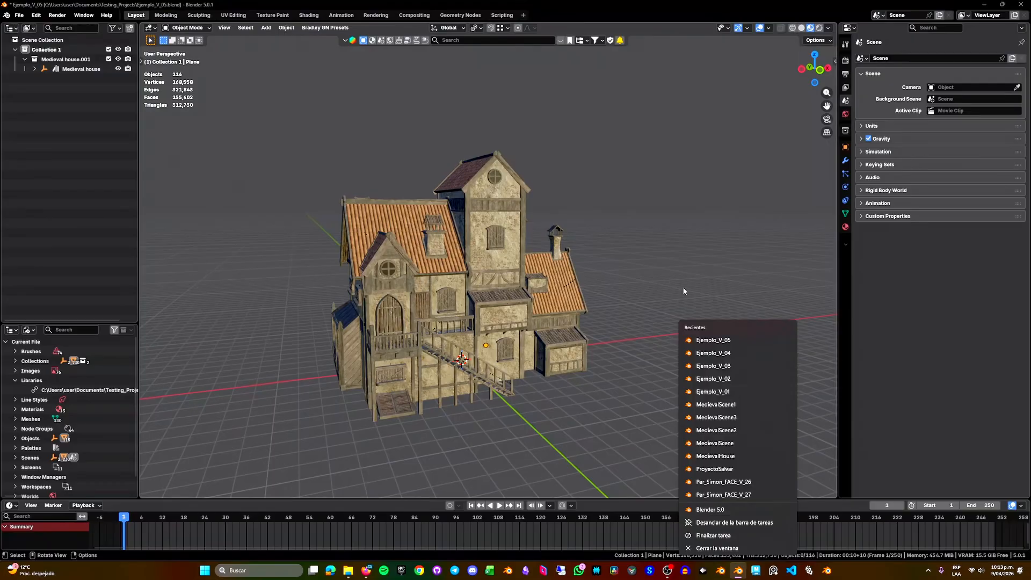
pyautogui.click(660, 277)
pyautogui.moveTo(685, 311); pyautogui.dragTo(672, 313, button='middle')
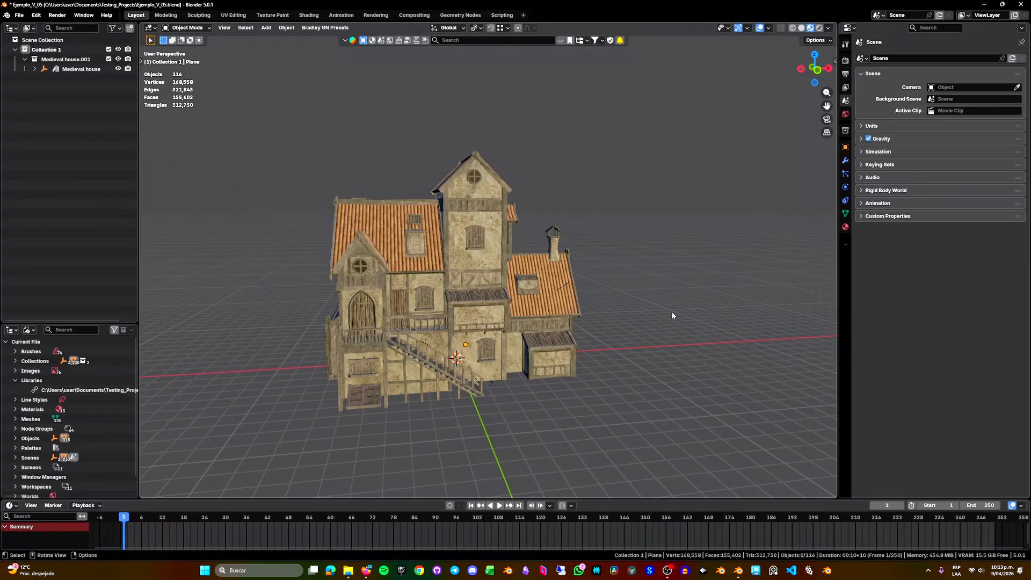
pyautogui.moveTo(620, 327); pyautogui.dragTo(595, 325, button='middle')
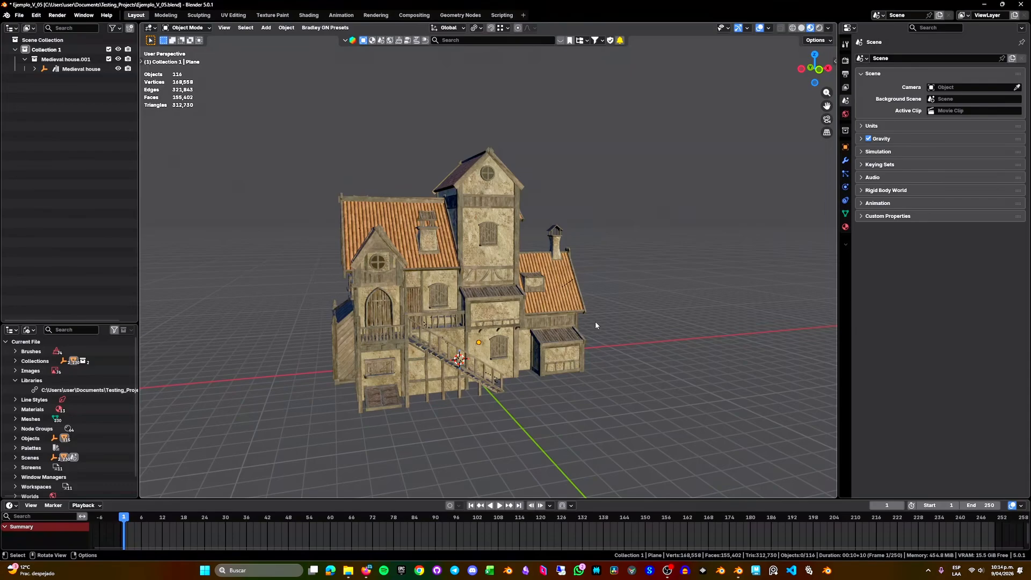
pyautogui.moveTo(595, 324); pyautogui.dragTo(556, 373, button='middle')
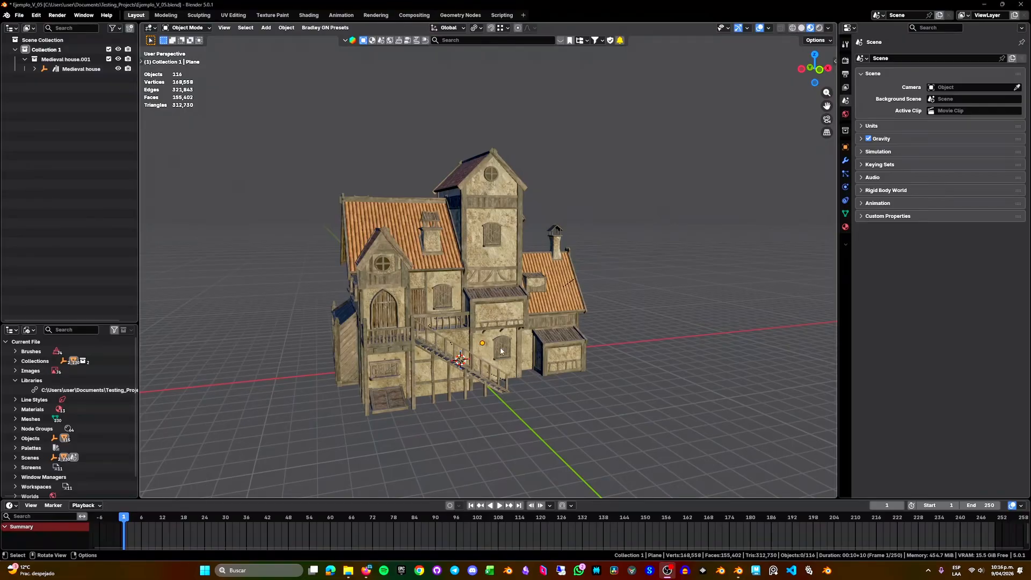
pyautogui.moveTo(500, 351)
pyautogui.mouseDown(button='middle')
pyautogui.moveTo(533, 363)
pyautogui.moveTo(499, 368)
pyautogui.mouseUp(button='middle')
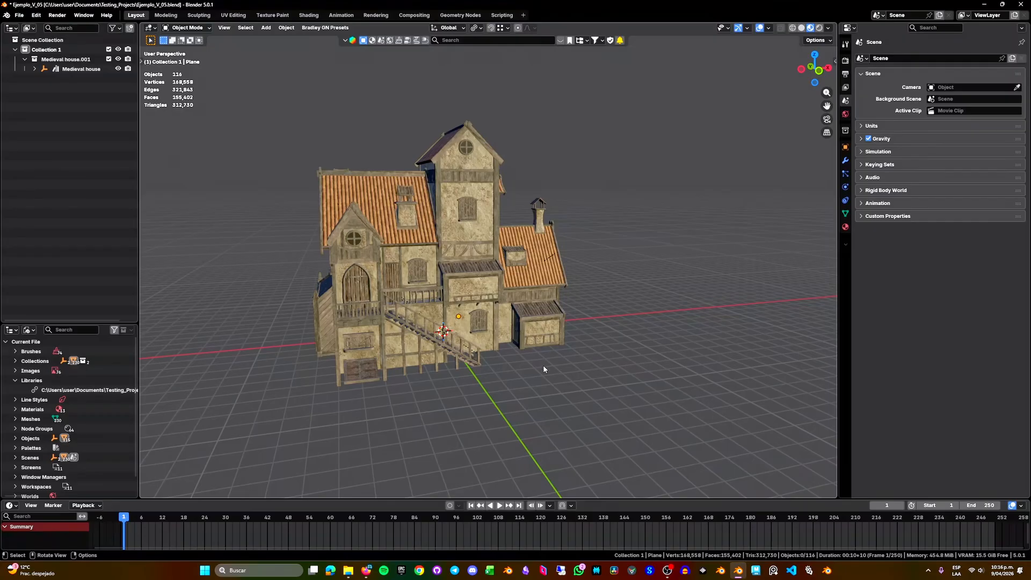
pyautogui.moveTo(543, 369); pyautogui.dragTo(483, 370, button='middle')
pyautogui.click(529, 241)
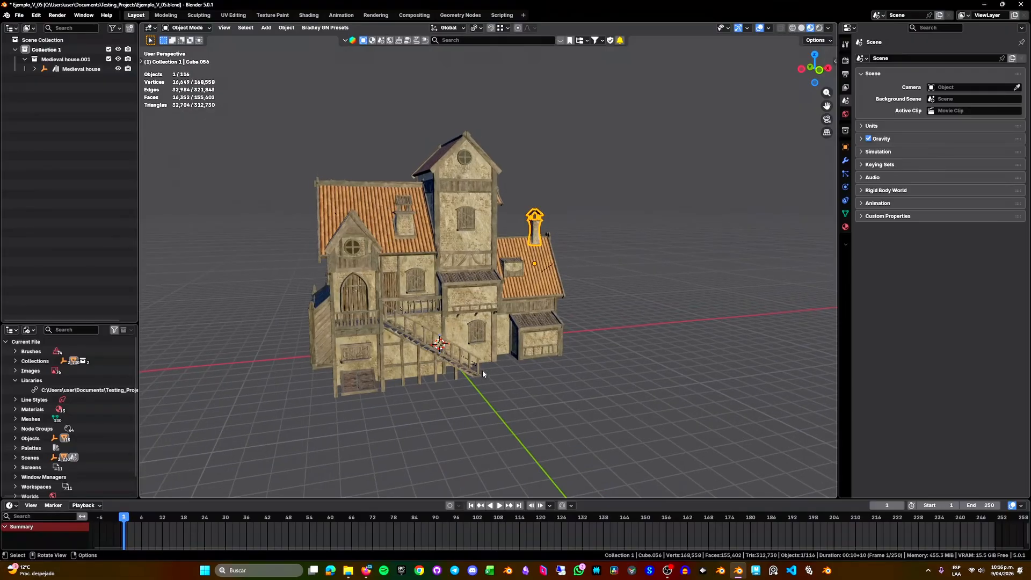
# Step: Add a metaball of type Ball and place it beside the upper part of the medieval house
pyautogui.hotkey('shift', 'a')
pyautogui.moveTo(452, 385)
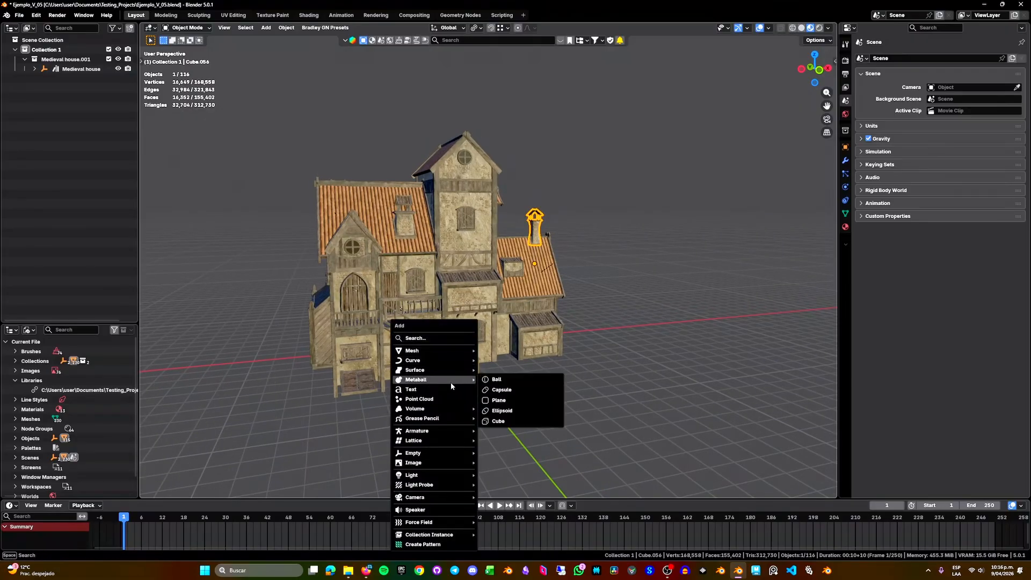
pyautogui.click(497, 379)
pyautogui.press('g')
pyautogui.click(607, 268)
# Step: Make five duplicates of the metaball and spread them around the sky above and beside the house
pyautogui.hotkey('shift', 'd')
pyautogui.click(559, 158)
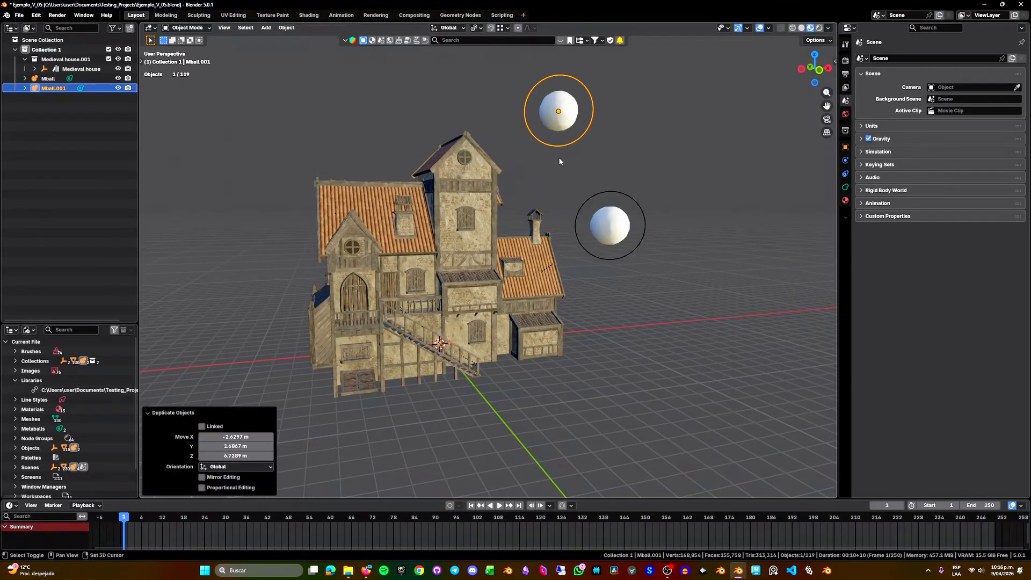
pyautogui.hotkey('shift', 'd')
pyautogui.click(710, 112)
pyautogui.hotkey('shift', 'd')
pyautogui.click(280, 127)
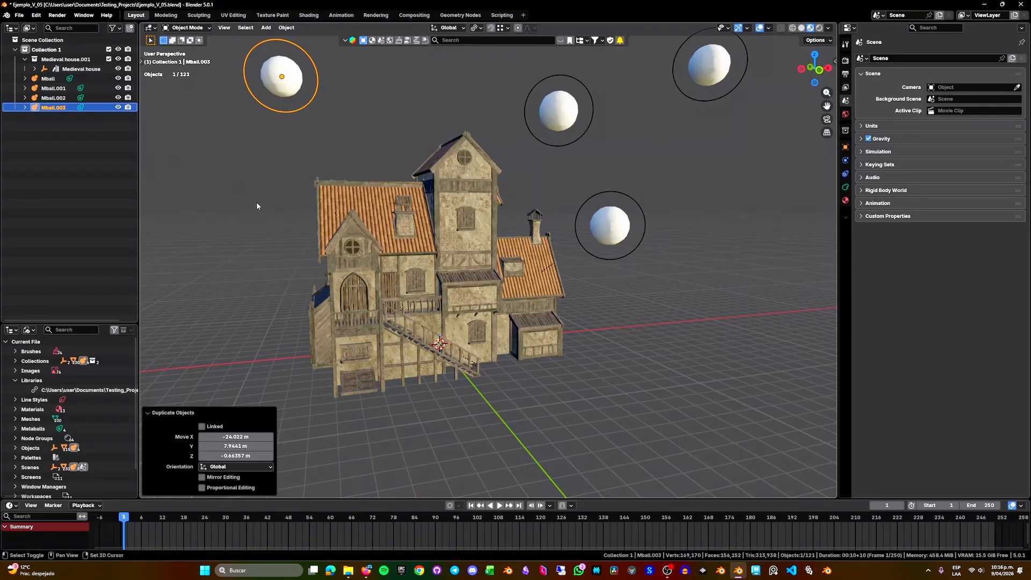
pyautogui.hotkey('shift', 'd')
pyautogui.click(224, 277)
pyautogui.hotkey('shift', 'd')
pyautogui.click(155, 232)
# Step: Duplicate one more metaball near the house and use Save Incremental to create version Ejemplo_V_06
pyautogui.scroll(-2, 379, 191)
pyautogui.moveTo(379, 190); pyautogui.dragTo(385, 224, button='middle')
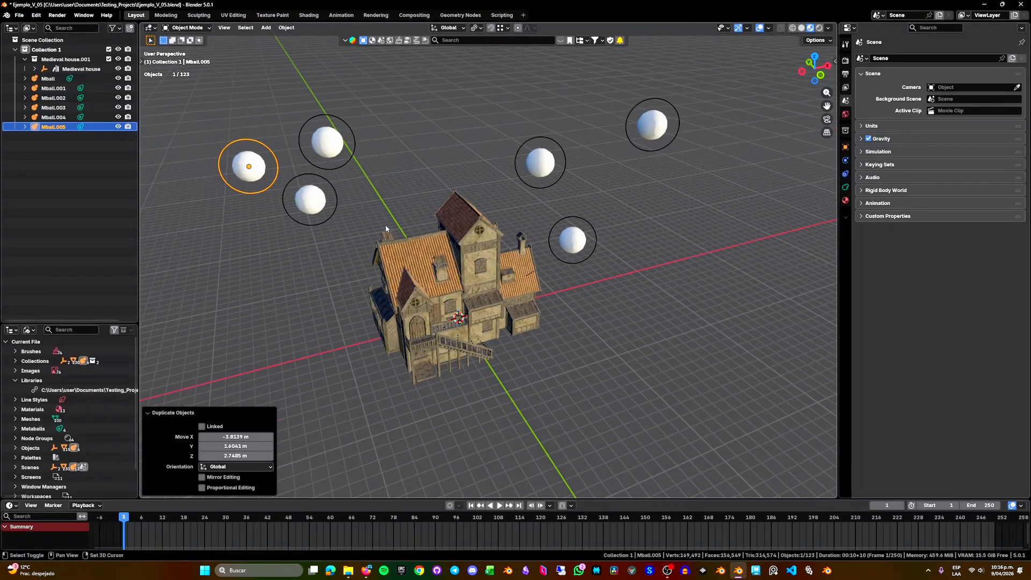
pyautogui.hotkey('shift', 'd')
pyautogui.click(393, 295)
pyautogui.moveTo(393, 295); pyautogui.dragTo(426, 289, button='middle')
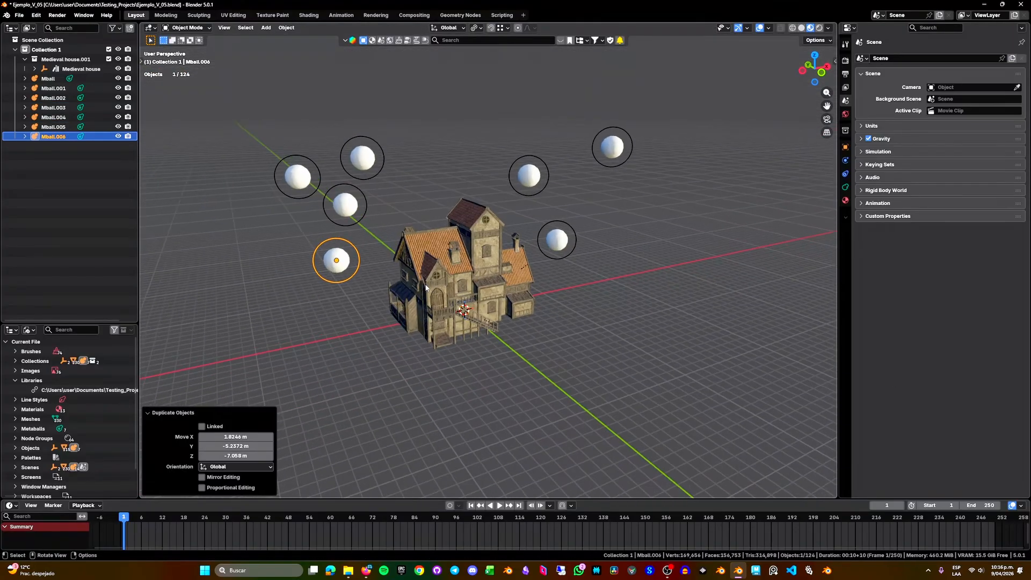
pyautogui.hotkey('ctrl', 'alt', 's')
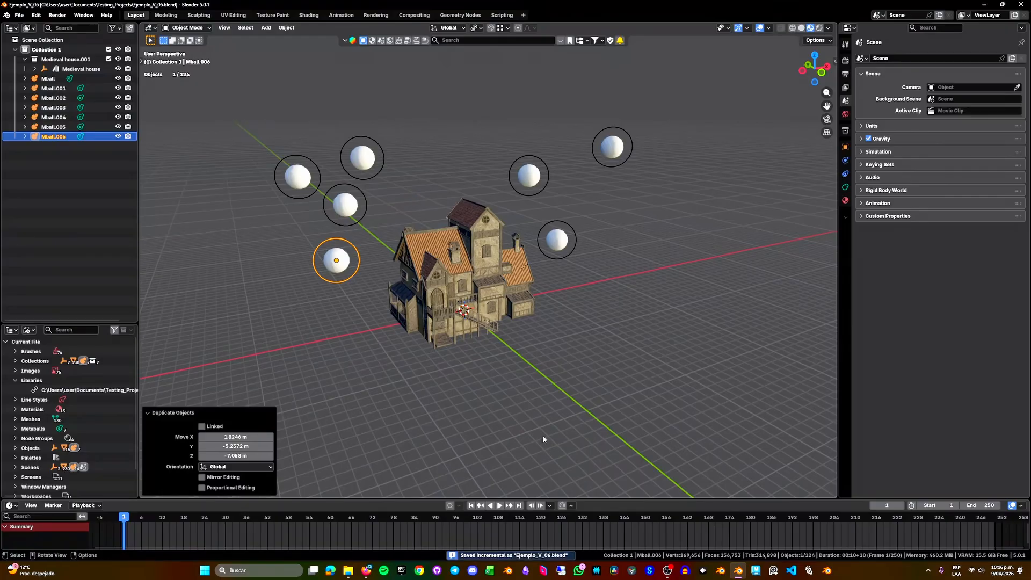
# Step: Open Ejemplo_V_01 from the Testing_Projects folder in File Explorer and inspect its house without the metaballs
pyautogui.hotkey('alt', 'Tab')
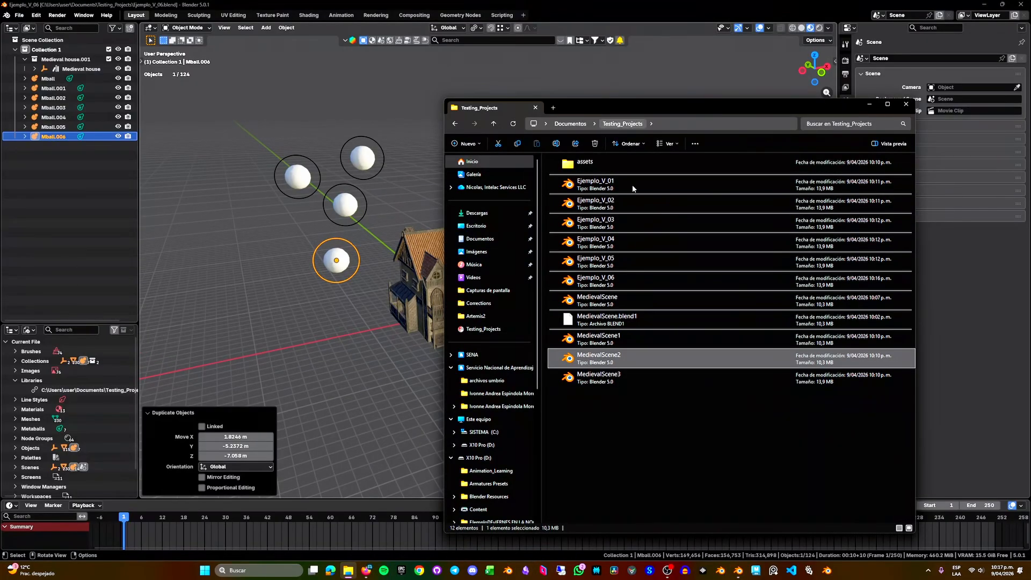
pyautogui.click(603, 189)
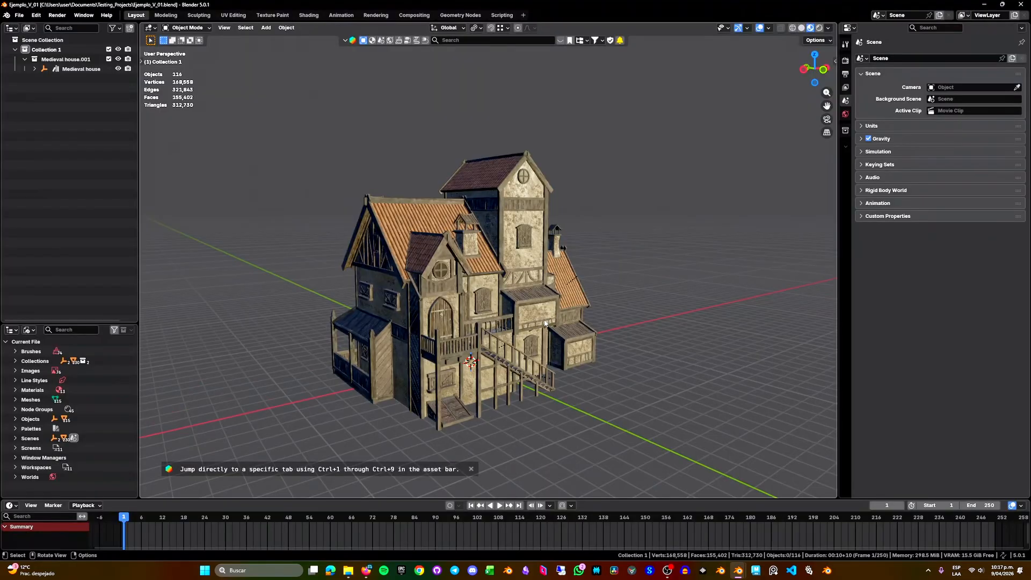
pyautogui.moveTo(596, 317); pyautogui.dragTo(548, 321, button='middle')
pyautogui.moveTo(549, 285)
pyautogui.mouseDown(button='middle')
pyautogui.moveTo(612, 277)
pyautogui.moveTo(551, 291)
pyautogui.mouseUp(button='middle')
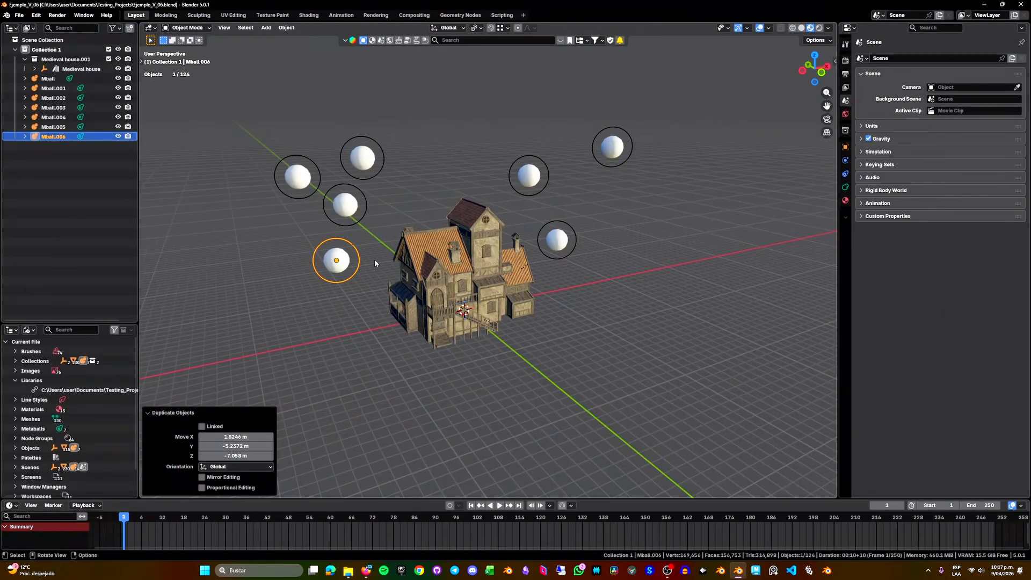
# Step: Save the Ejemplo_V_06 scene under its current name and inspect the metaballs around the house
pyautogui.moveTo(375, 263); pyautogui.dragTo(390, 244, button='middle')
pyautogui.hotkey('ctrl', 's')
pyautogui.scroll(1, 442, 284)
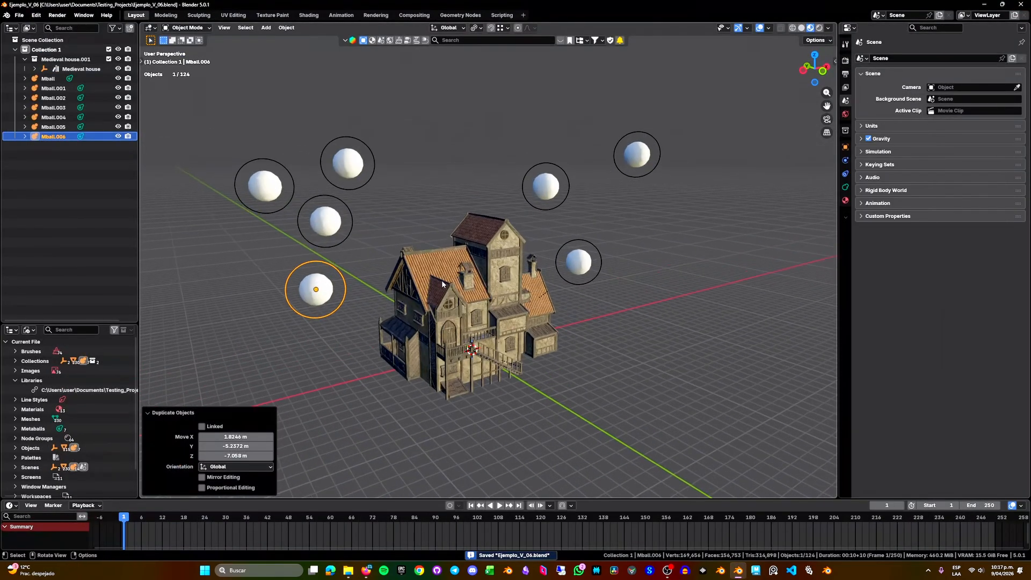
pyautogui.moveTo(442, 285); pyautogui.dragTo(435, 290, button='middle')
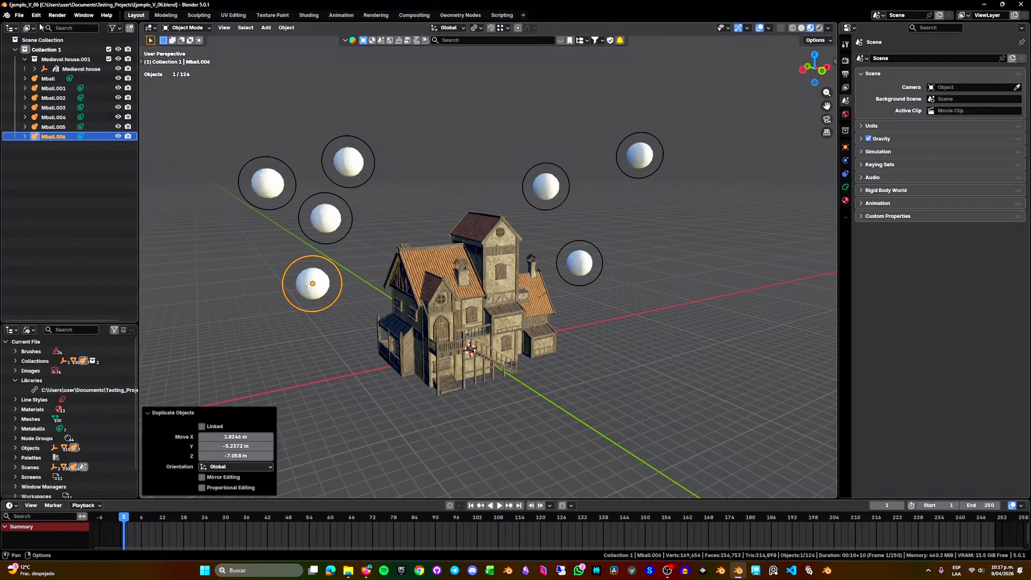
# Step: Recover the auto-saved file Ejemplo_V_05_4100_autosave.blend from the Temp folder and inspect the recovered house
pyautogui.click(18, 15)
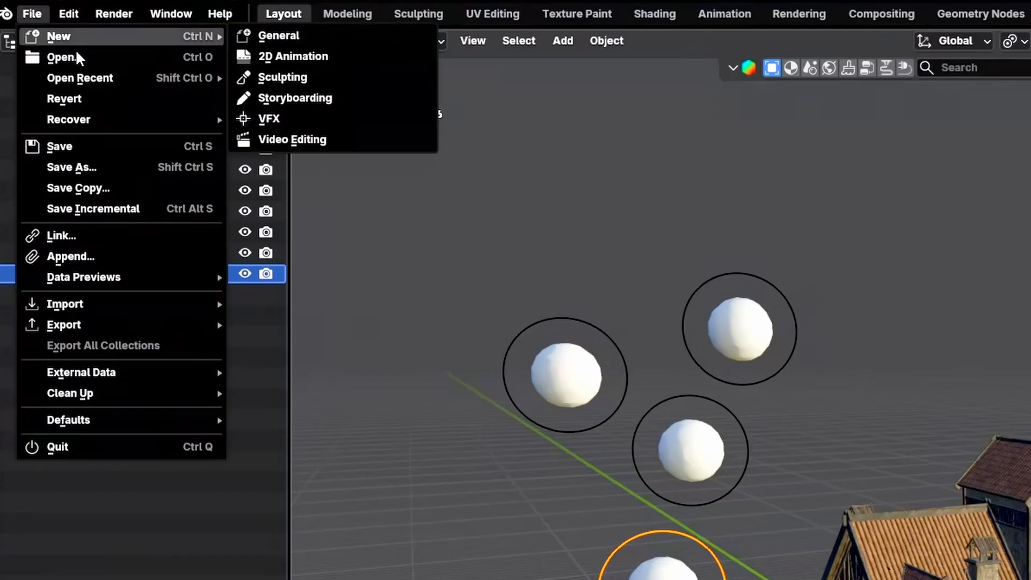
pyautogui.moveTo(42, 27)
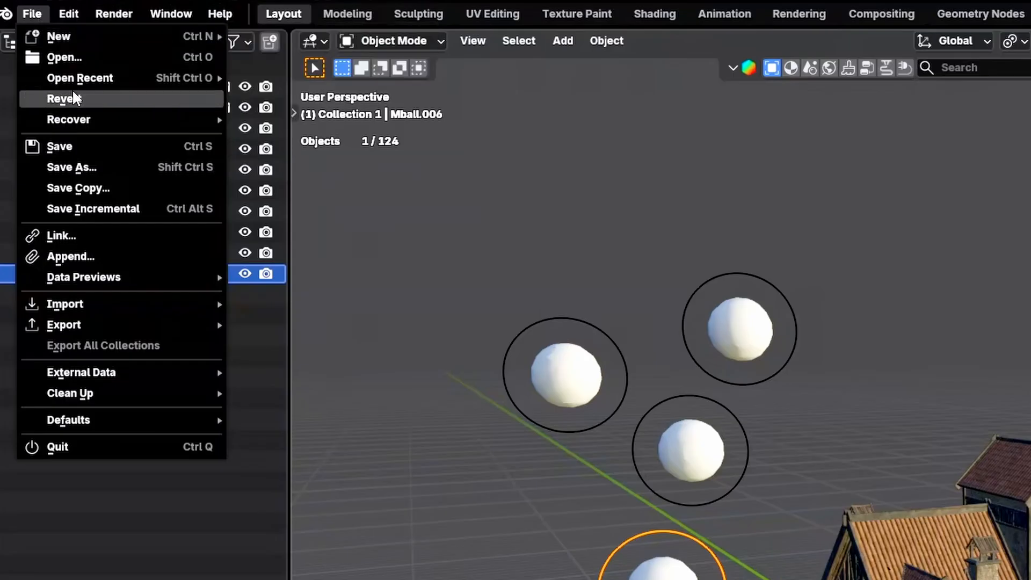
pyautogui.moveTo(82, 123)
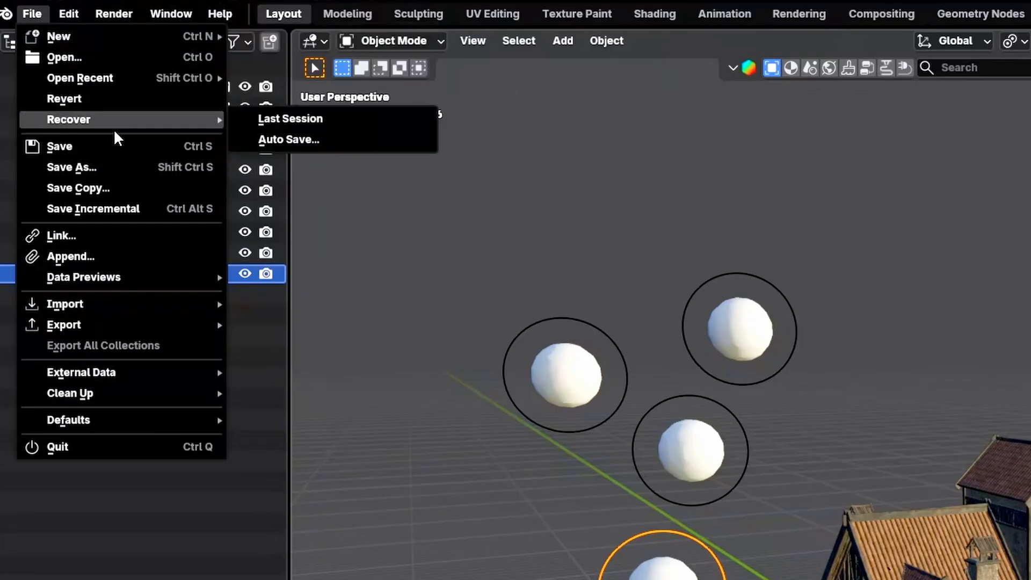
pyautogui.click(283, 142)
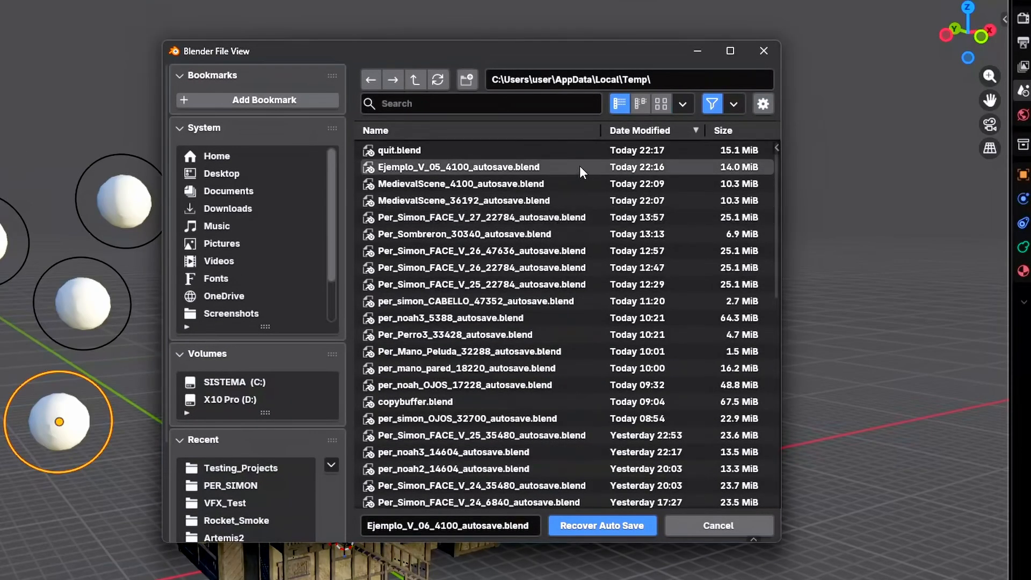
pyautogui.doubleClick(446, 169)
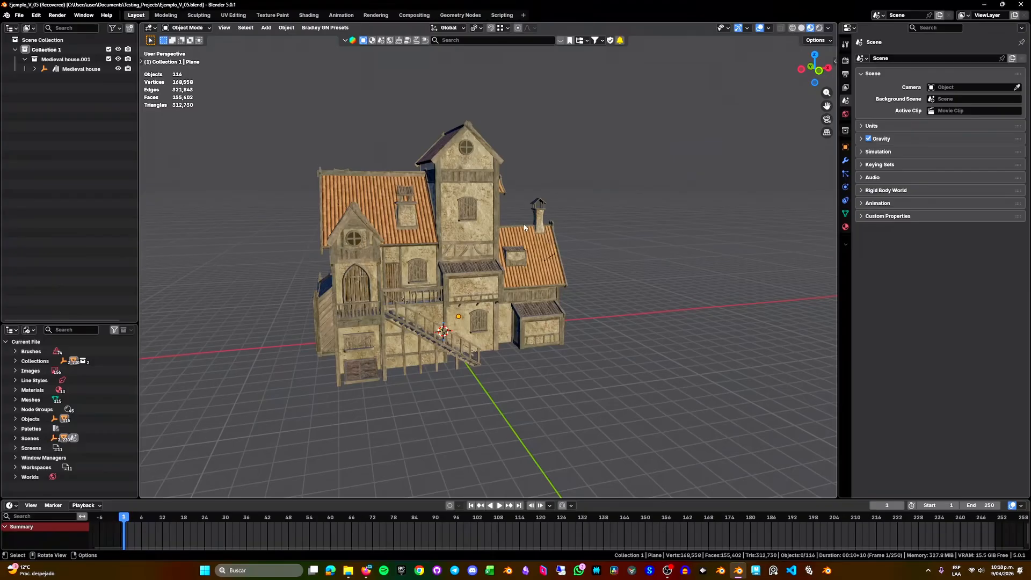
pyautogui.moveTo(376, 291); pyautogui.dragTo(407, 291, button='middle')
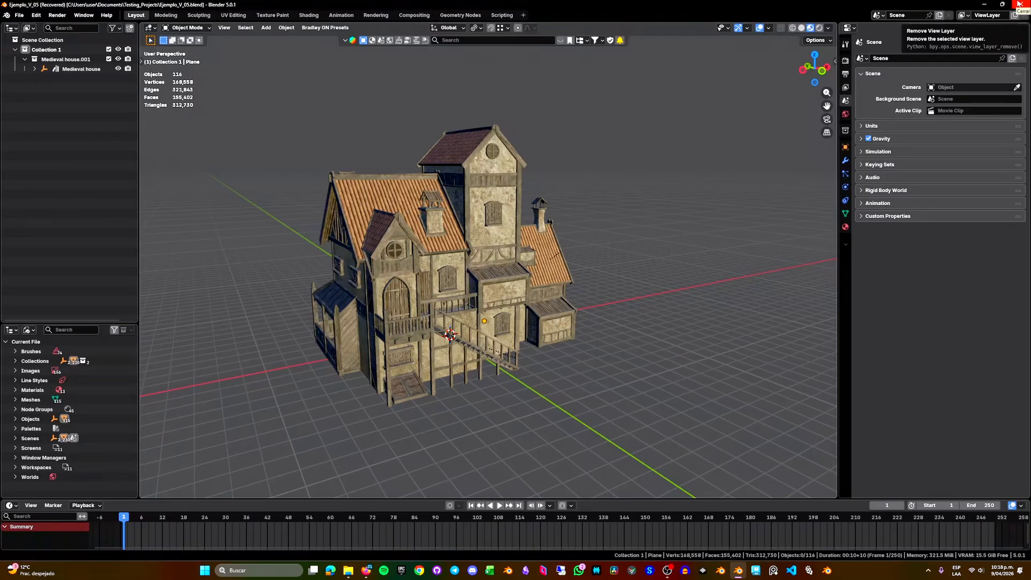
# Step: In the Save & Load preferences, keep Auto-Save enabled and set its timer to 5 minutes
pyautogui.click(36, 16)
pyautogui.click(67, 147)
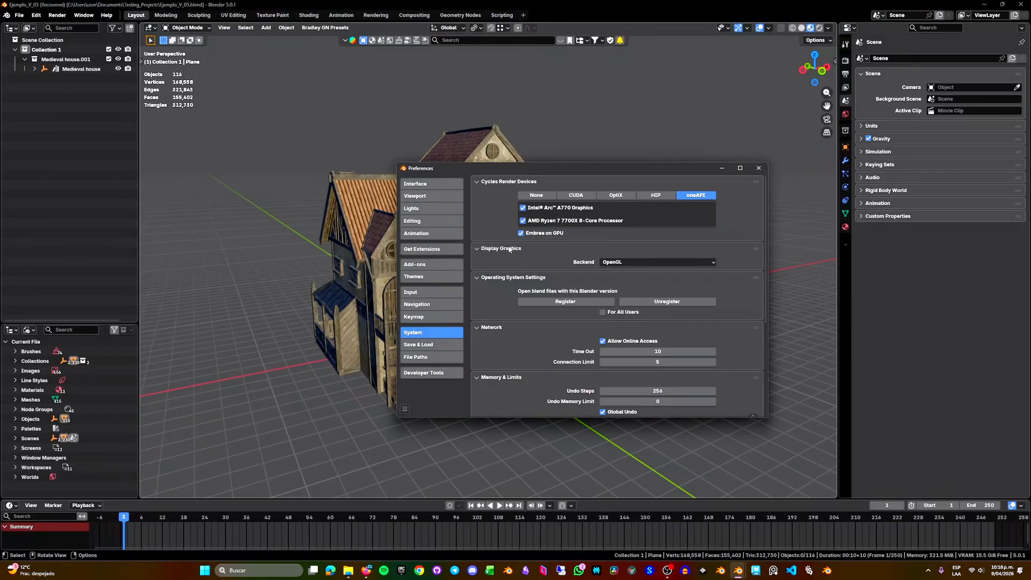
pyautogui.scroll(-5, 509, 249)
pyautogui.click(419, 345)
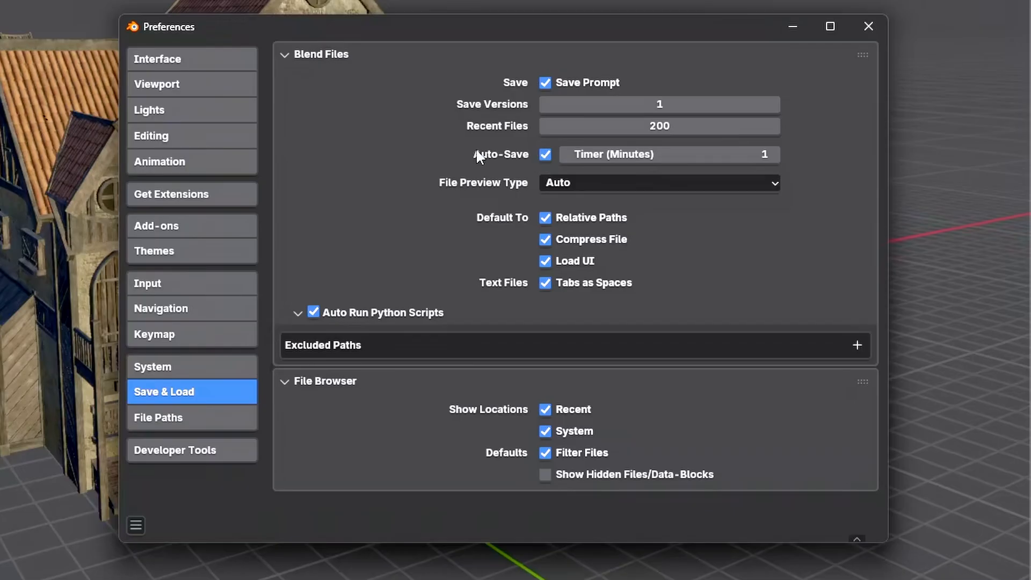
pyautogui.click(545, 153)
pyautogui.click(546, 153)
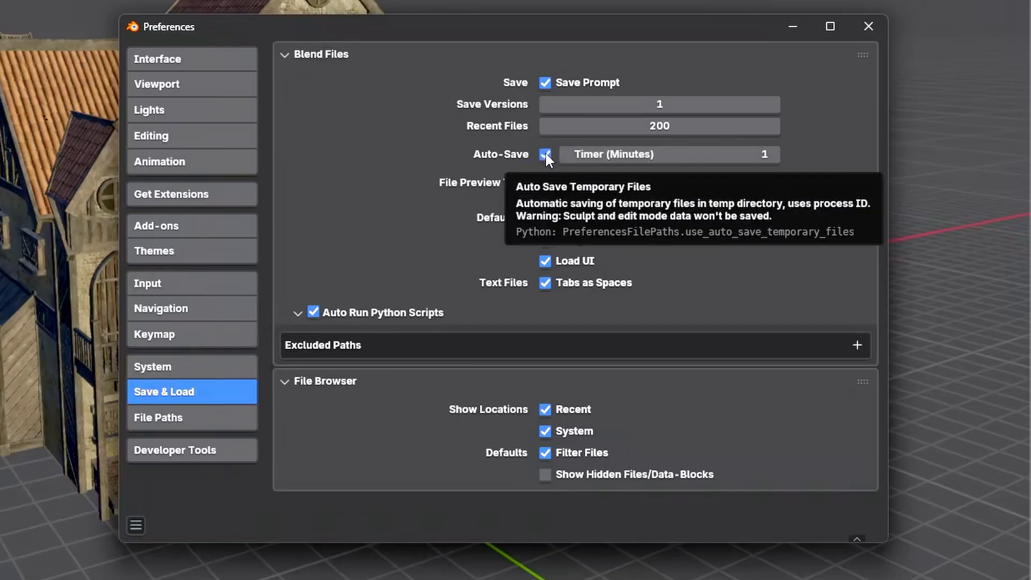
pyautogui.click(775, 155)
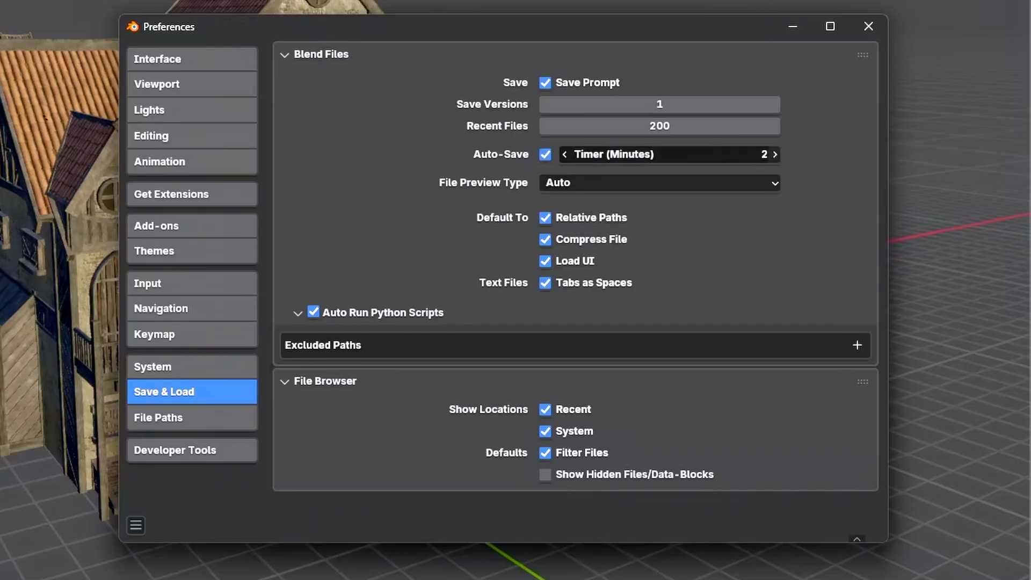
pyautogui.click(565, 155)
pyautogui.click(775, 154)
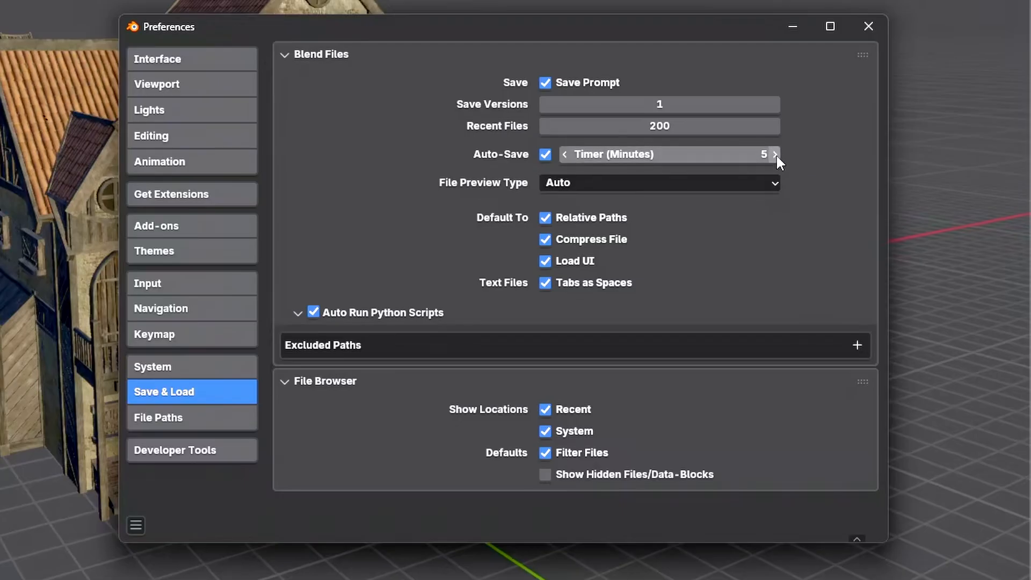
# Step: Save the preferences and close the Preferences window
pyautogui.click(135, 525)
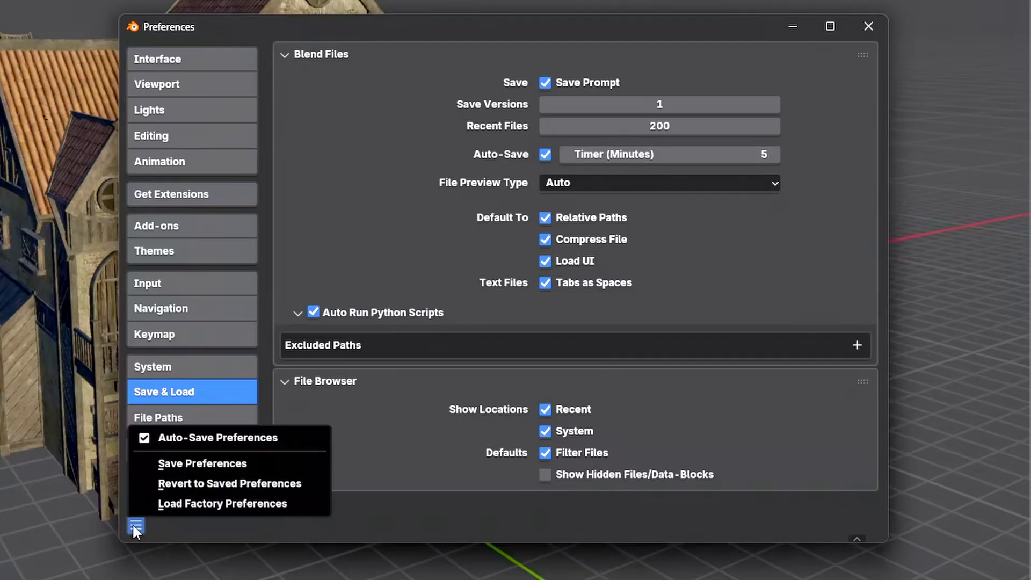
pyautogui.click(169, 463)
pyautogui.click(869, 26)
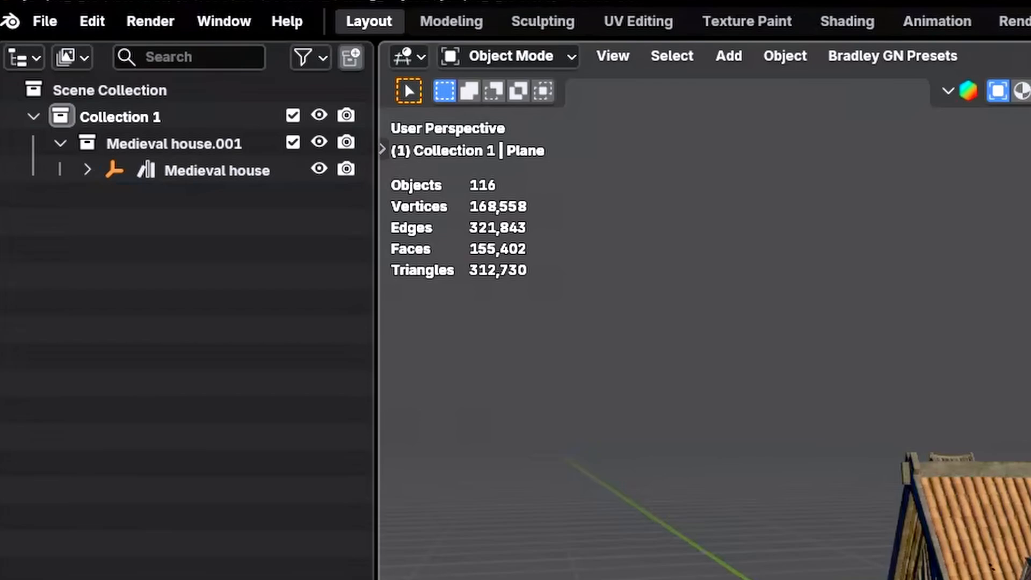
# Step: Recover the scene from the last session
pyautogui.click(43, 21)
pyautogui.moveTo(80, 165)
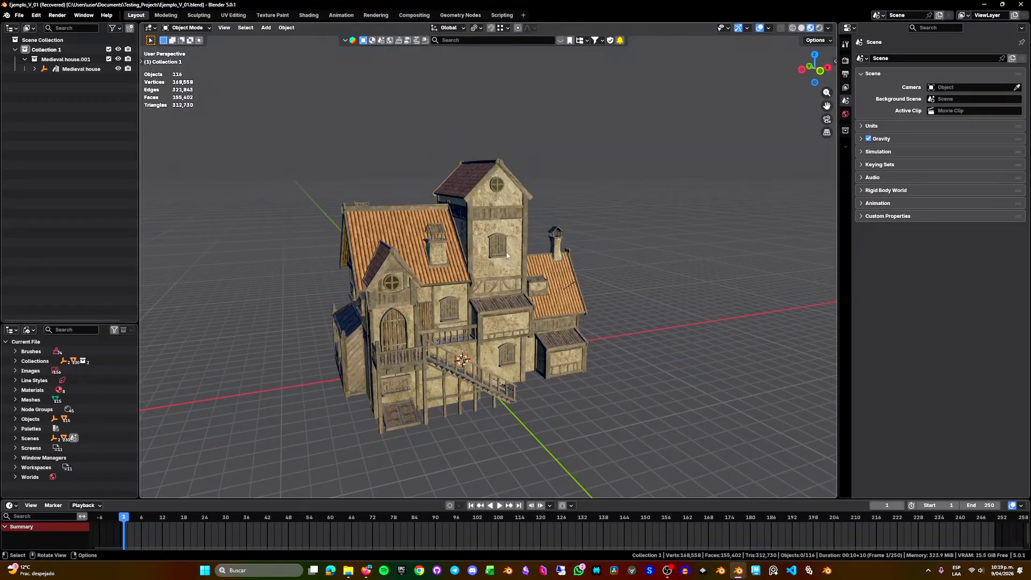
# Step: Select and delete the house's objects, and save the scene to Ejemplo_V_01.blend
pyautogui.press('a')
pyautogui.press('Delete')
pyautogui.moveTo(473, 254); pyautogui.dragTo(444, 265, button='middle')
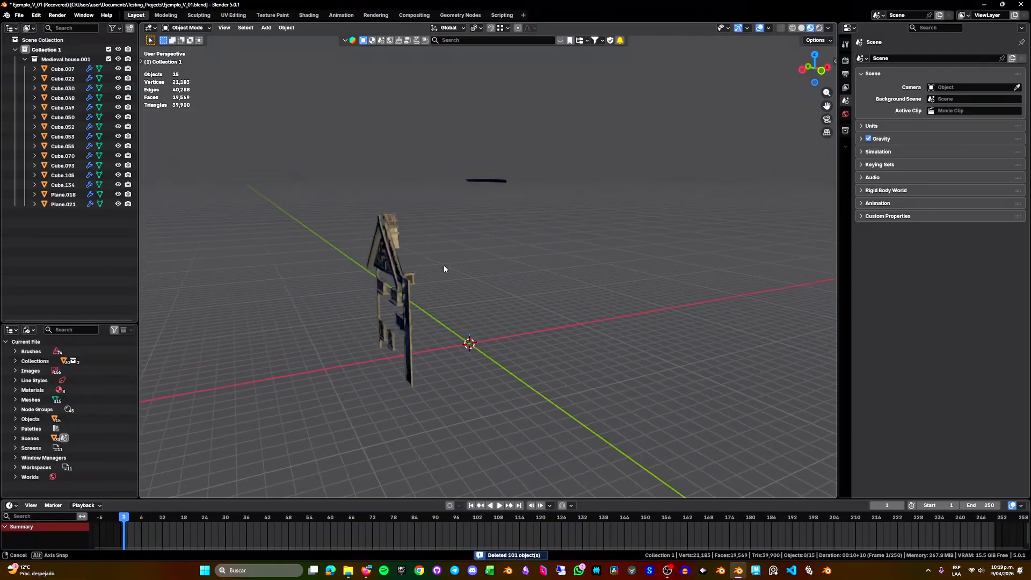
pyautogui.hotkey('ctrl', 's')
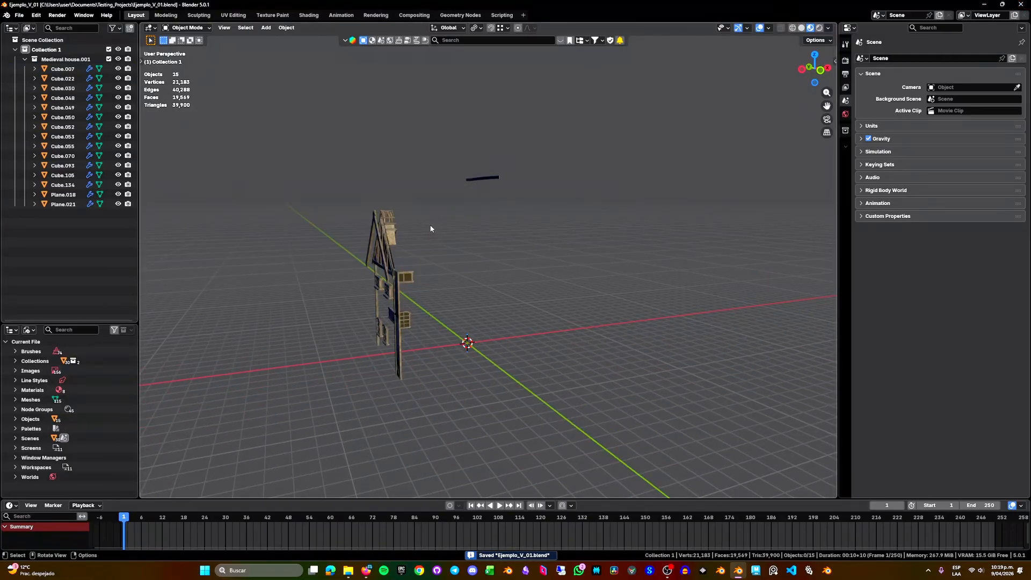
# Step: Delete all remaining objects from the scene and quit Blender without saving the changes
pyautogui.press('a')
pyautogui.press('Delete')
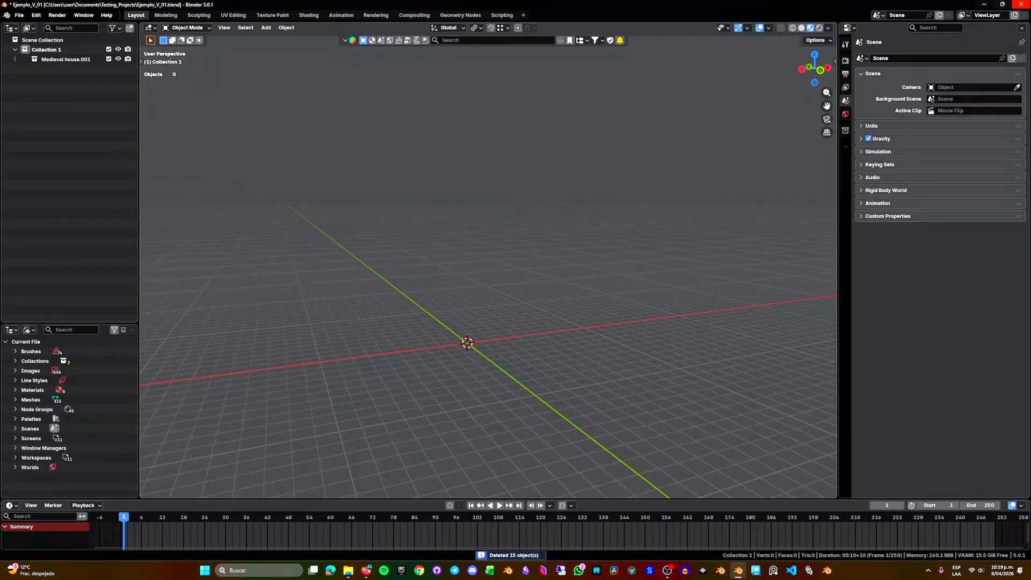
pyautogui.click(1020, 5)
pyautogui.click(505, 296)
# Step: Relaunch Blender, dismiss the BlenderKit update notice and recover the last session
pyautogui.click(738, 571)
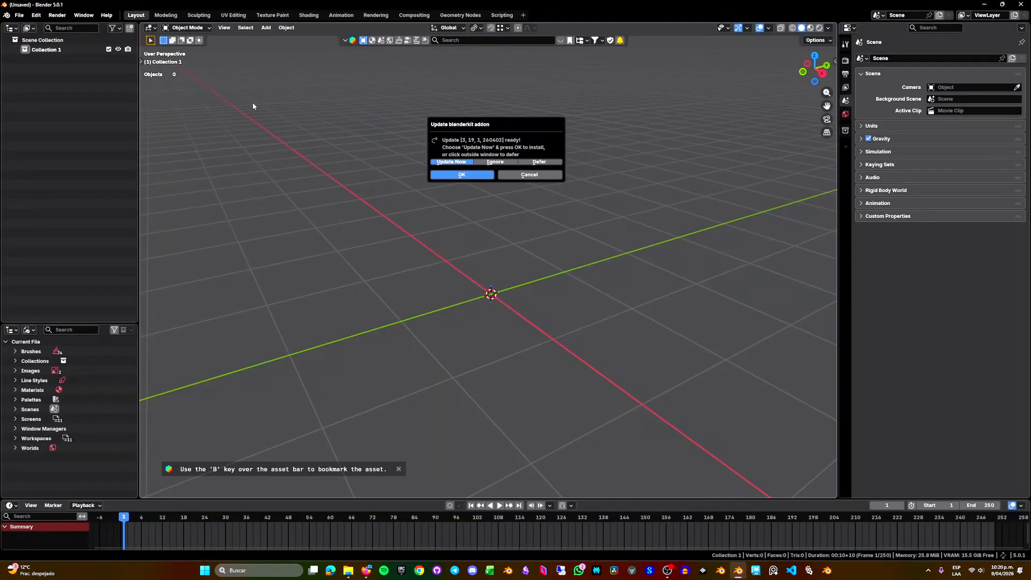
pyautogui.click(35, 15)
pyautogui.click(15, 16)
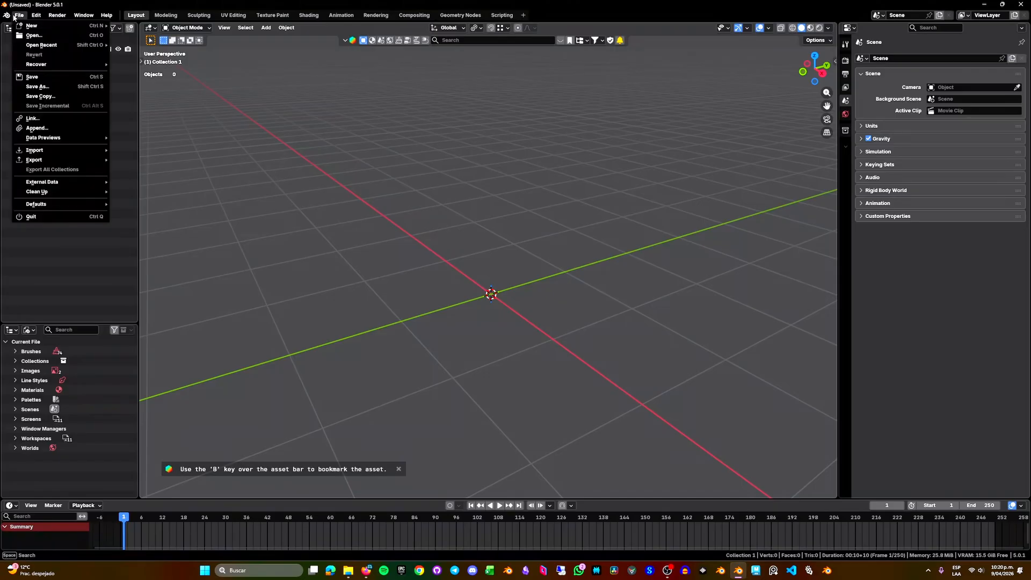
pyautogui.moveTo(48, 64)
pyautogui.click(143, 65)
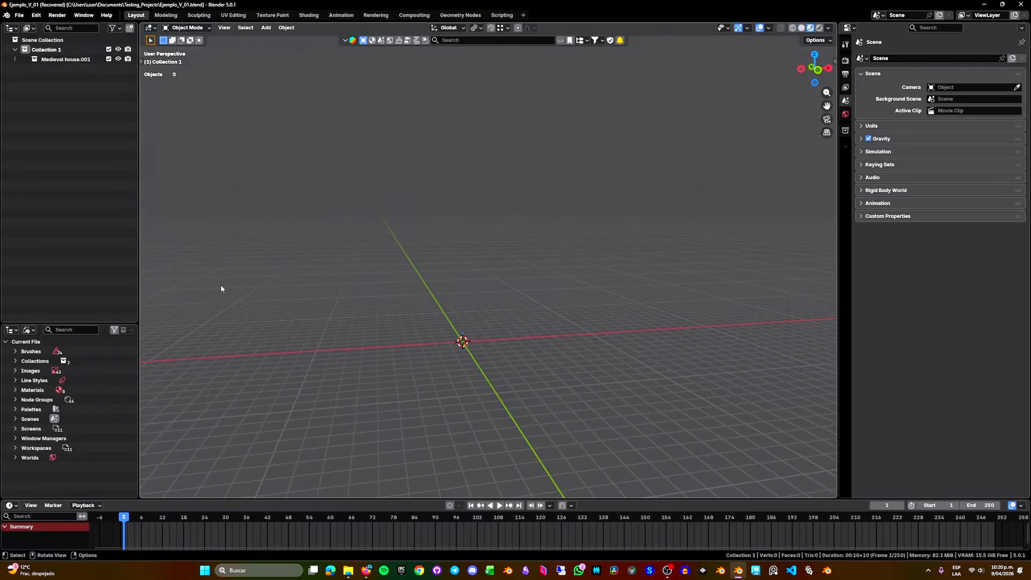
pyautogui.moveTo(389, 343); pyautogui.dragTo(437, 211, button='middle')
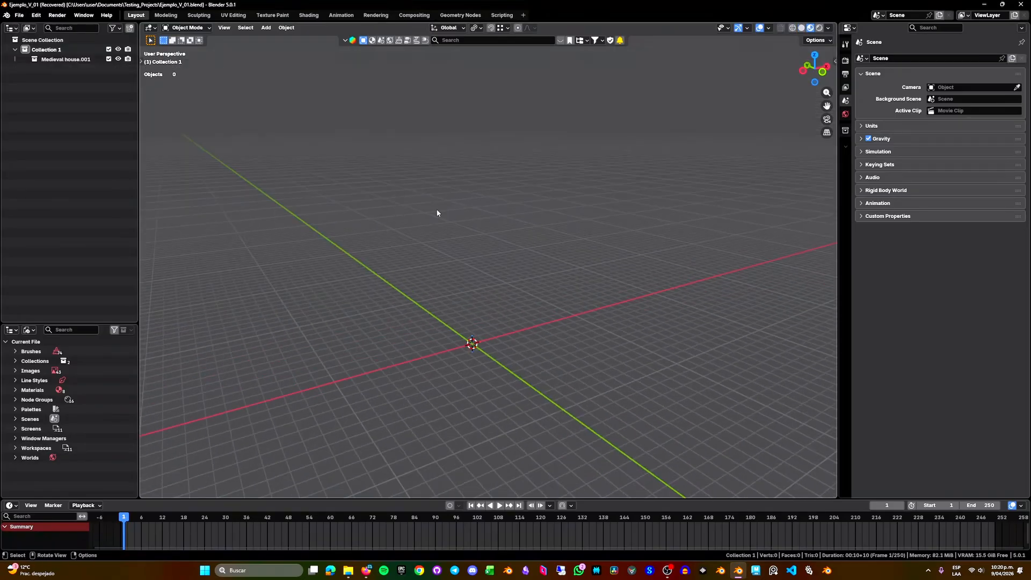
# Step: Select the Medieval house.001 collection and undo the last action in the recovered scene
pyautogui.click(53, 60)
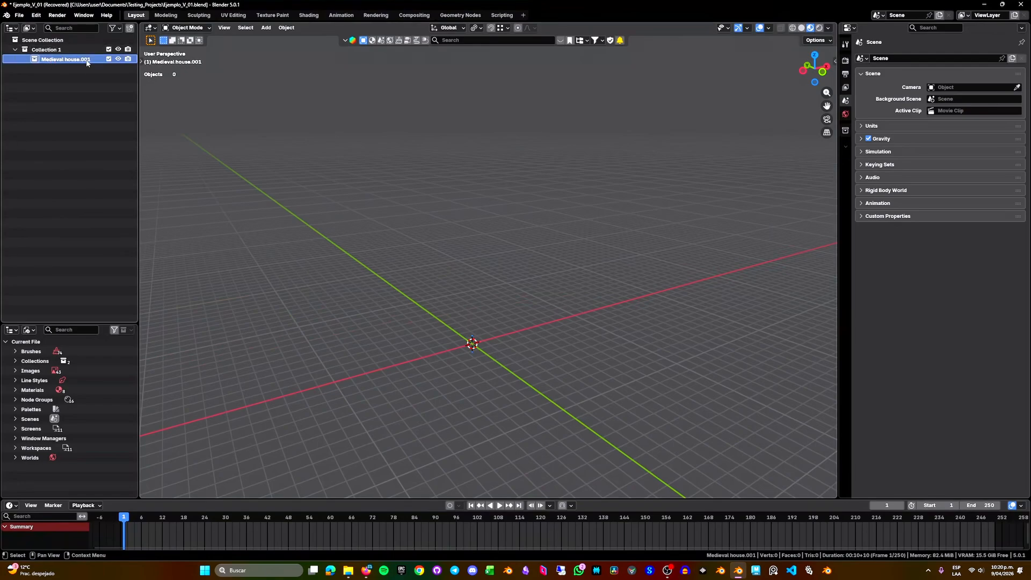
pyautogui.hotkey('ctrl', 'z')
pyautogui.moveTo(459, 347); pyautogui.dragTo(441, 335, button='middle')
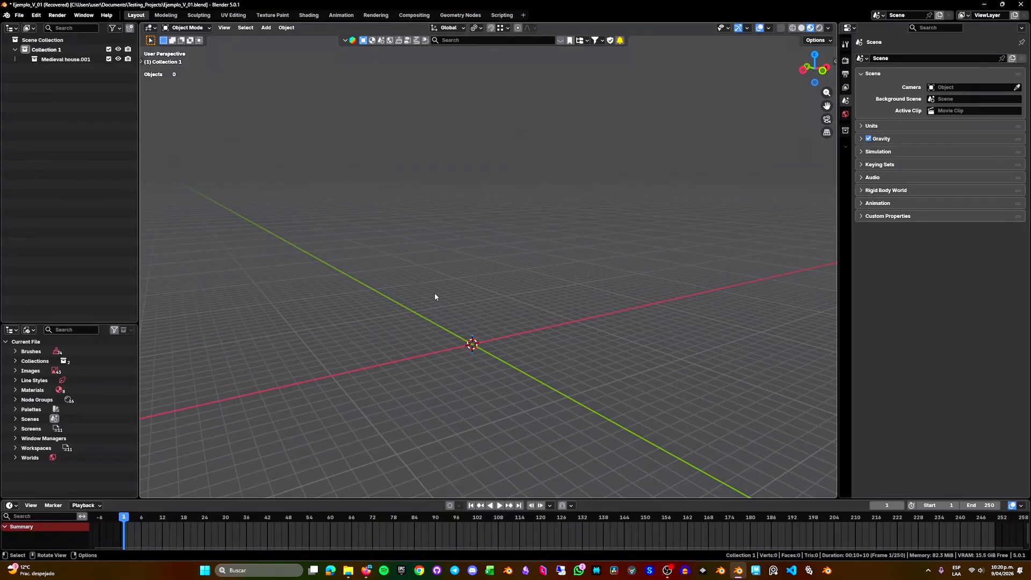
# Step: Add a cube mesh to the empty scene and move it freely to a spot just above the world origin
pyautogui.hotkey('ctrl', 'a')
pyautogui.press('Escape')
pyautogui.hotkey('shift', 'a')
pyautogui.moveTo(417, 307)
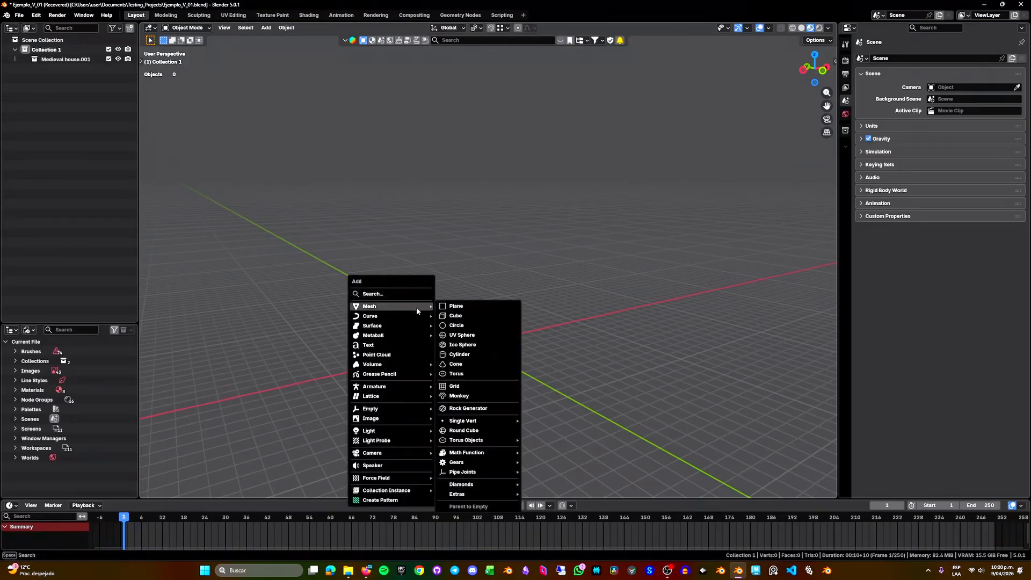
pyautogui.click(463, 315)
pyautogui.moveTo(545, 341); pyautogui.dragTo(497, 344, button='middle')
pyautogui.press('g')
pyautogui.click(552, 152)
pyautogui.press('g')
pyautogui.click(470, 271)
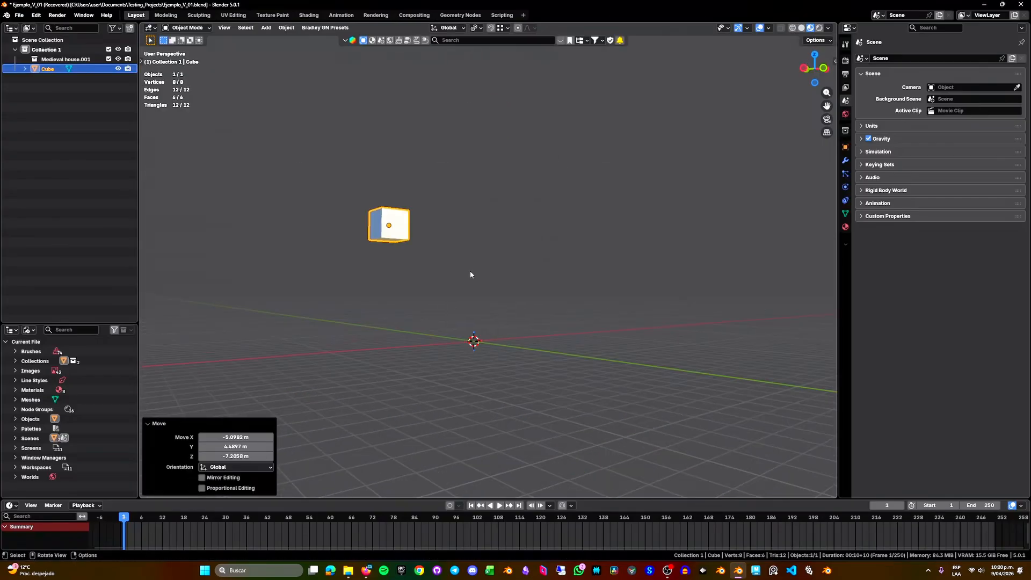
pyautogui.press('g')
pyautogui.click(528, 316)
# Step: Scale the cube up and stretch it along the X axis by a factor of about 3.5
pyautogui.moveTo(633, 344); pyautogui.dragTo(564, 376, button='middle')
pyautogui.press('s')
pyautogui.click(822, 349)
pyautogui.press('s')
pyautogui.press('x')
pyautogui.click(675, 322)
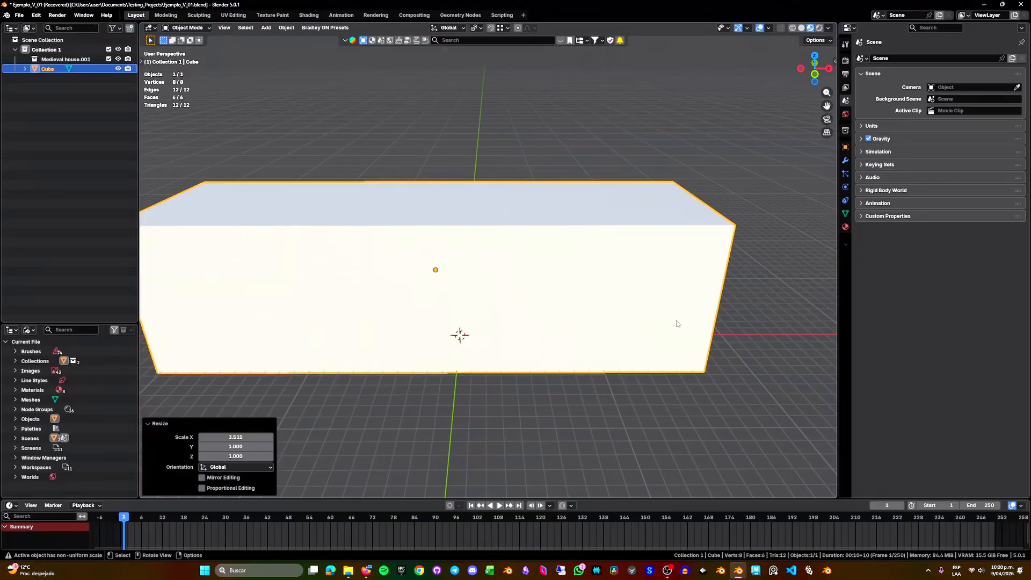
# Step: Quit Blender without saving the changes, relaunch it and recover the last session containing the stretched cube
pyautogui.click(1021, 4)
pyautogui.click(526, 298)
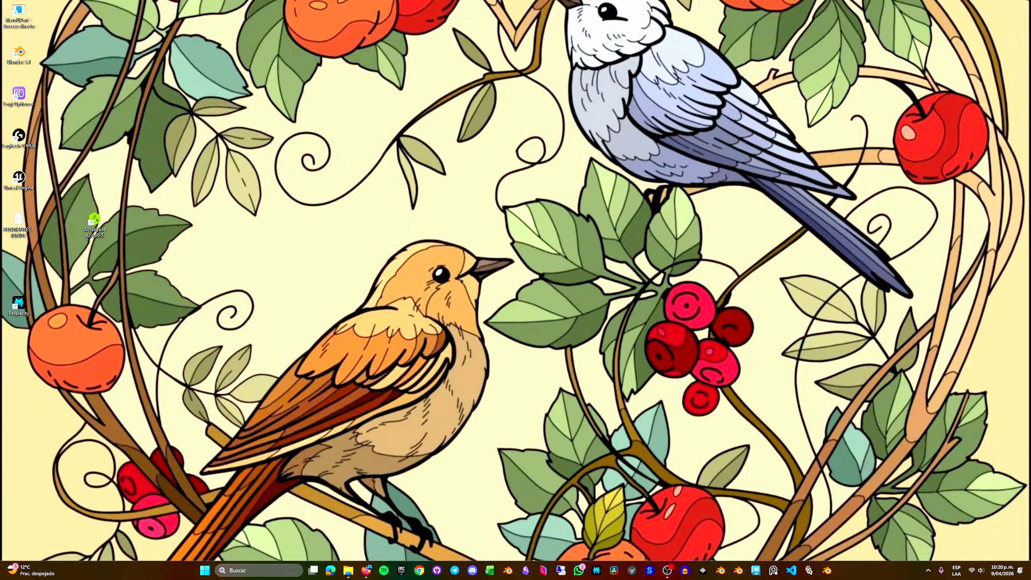
pyautogui.rightClick(738, 570)
pyautogui.click(724, 539)
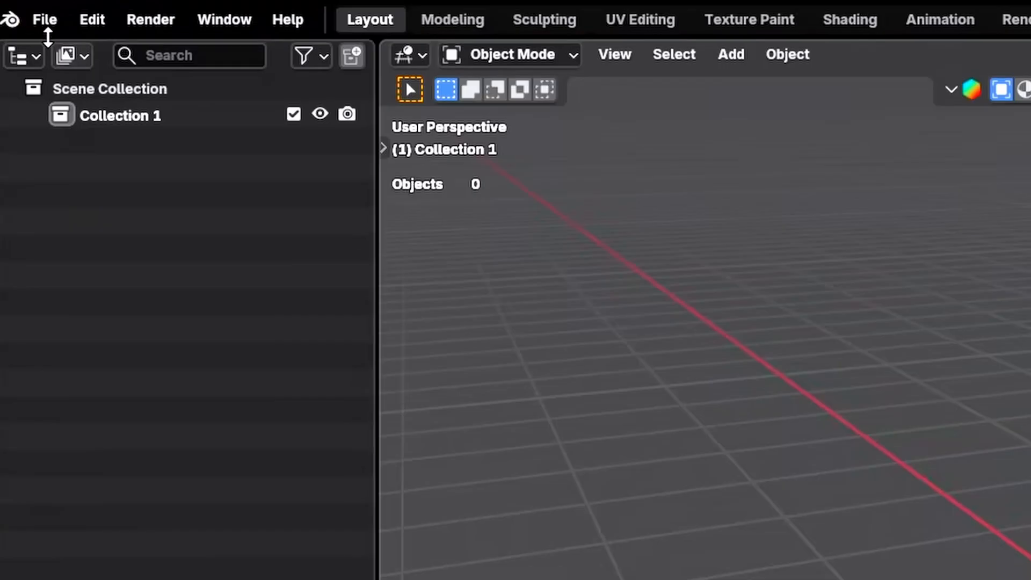
pyautogui.click(16, 17)
pyautogui.moveTo(37, 60)
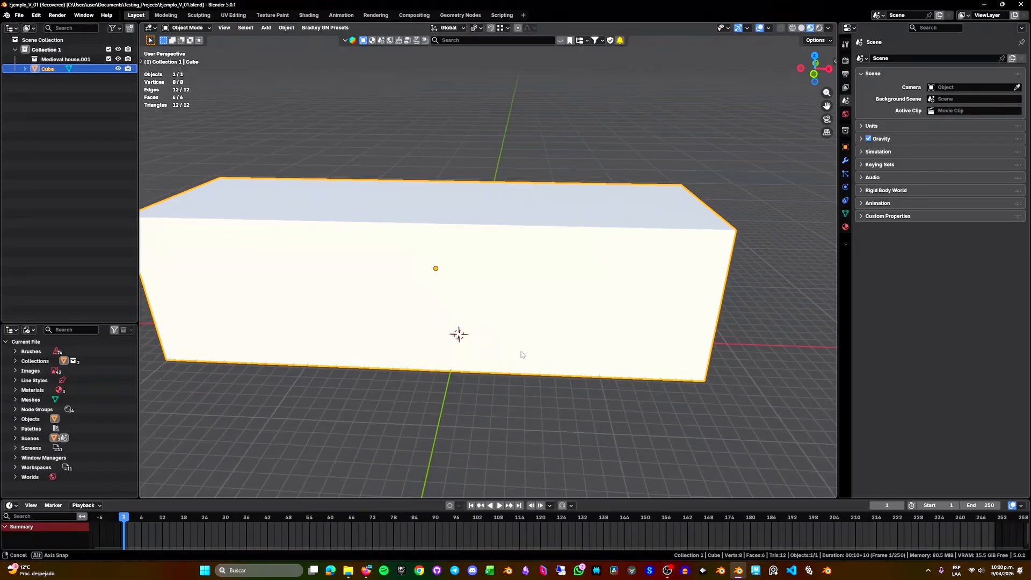
pyautogui.moveTo(521, 351); pyautogui.dragTo(499, 343, button='middle')
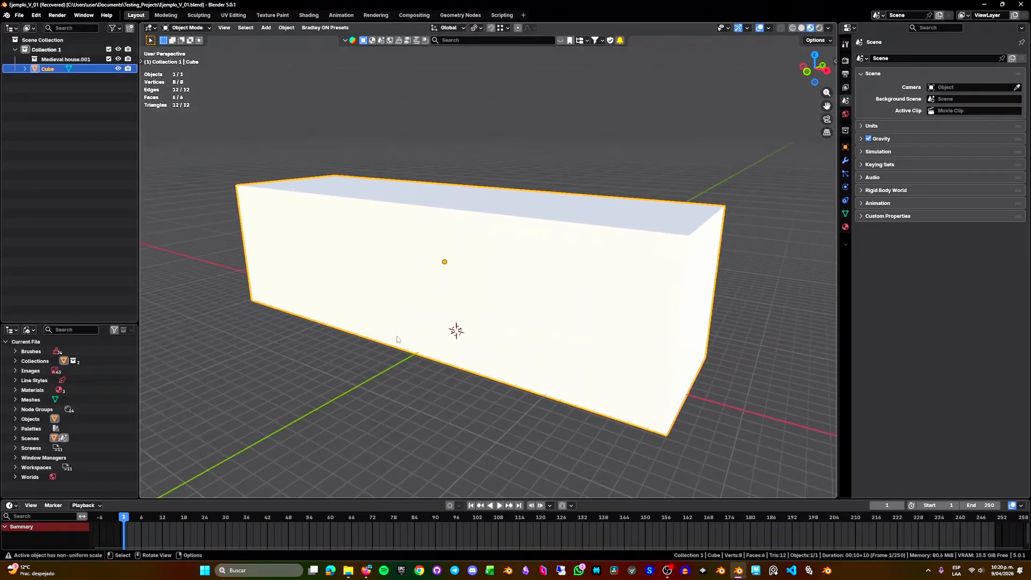
pyautogui.moveTo(398, 340); pyautogui.dragTo(489, 328, button='middle')
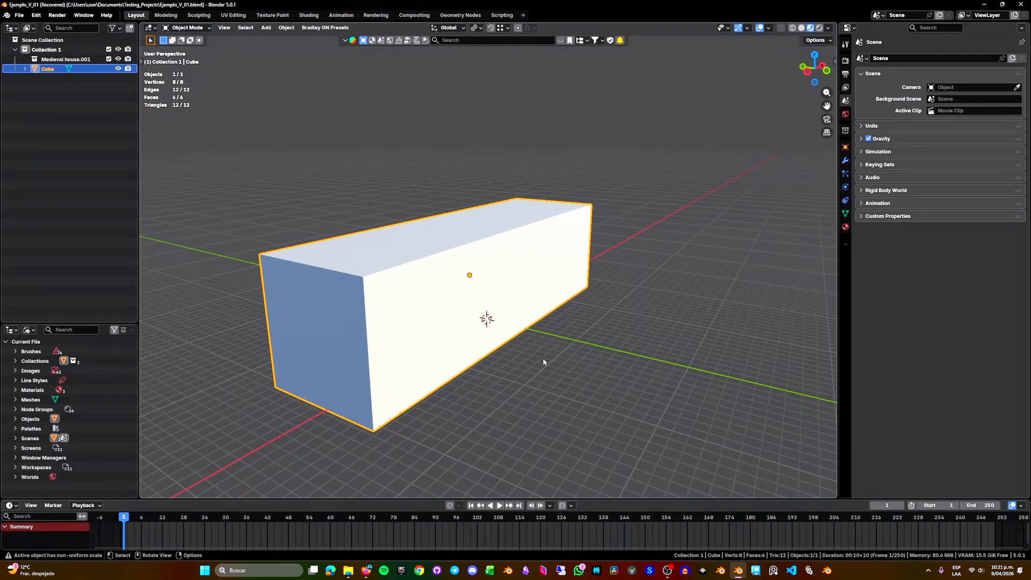
pyautogui.moveTo(543, 360); pyautogui.dragTo(507, 372, button='middle')
pyautogui.moveTo(532, 375); pyautogui.dragTo(532, 373, button='middle')
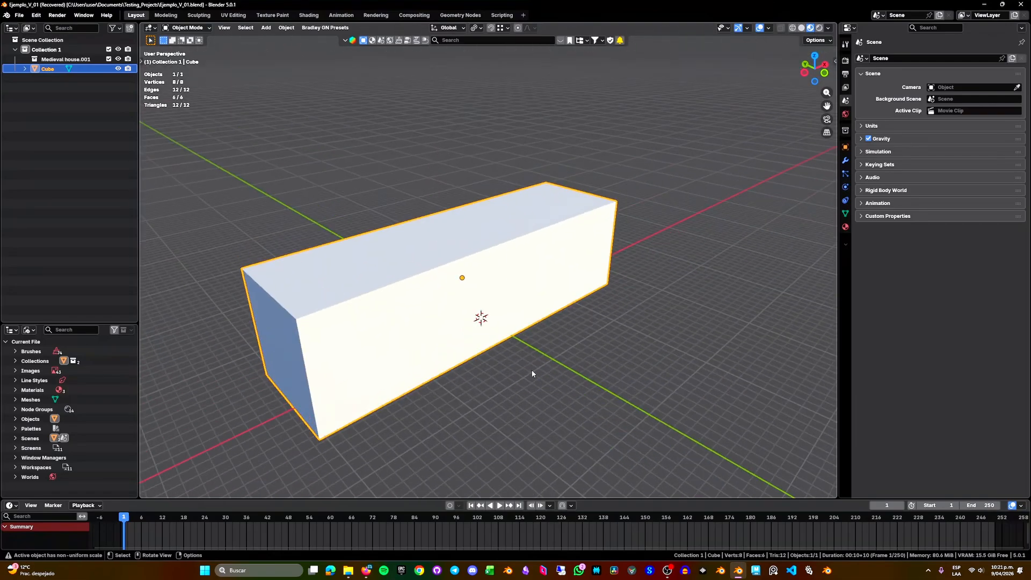
# Step: Examine the list of recently opened files, covering the numbered Ejemplo versions and the older project files
pyautogui.click(19, 15)
pyautogui.moveTo(65, 64)
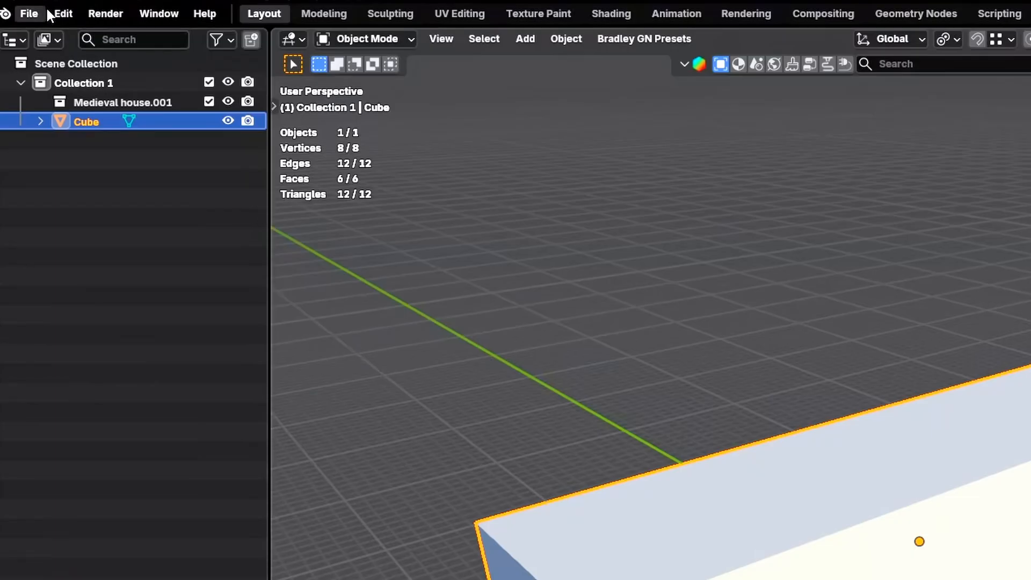
pyautogui.click(19, 15)
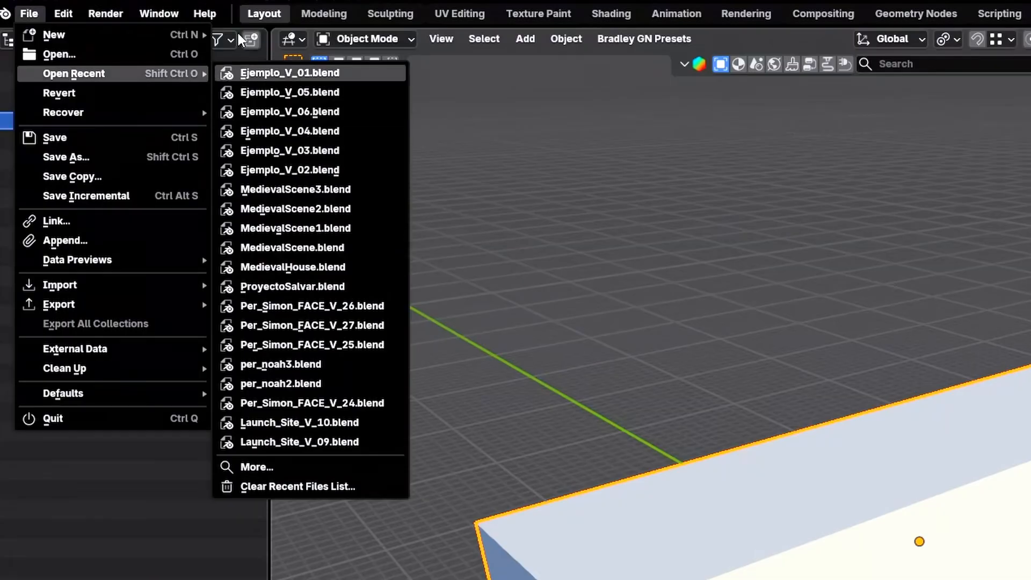
pyautogui.click(40, 17)
pyautogui.click(41, 17)
pyautogui.moveTo(75, 73)
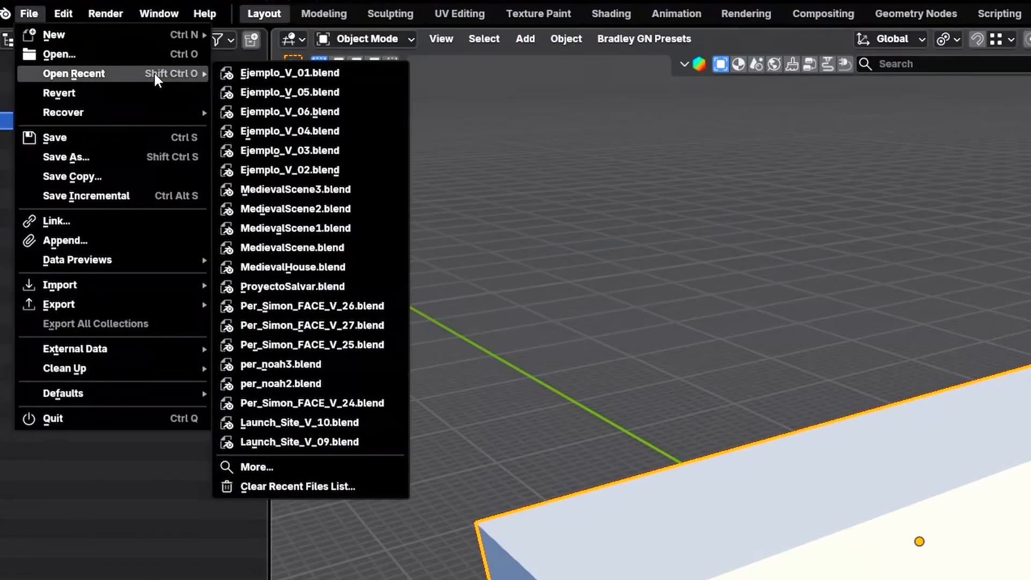
pyautogui.moveTo(304, 121)
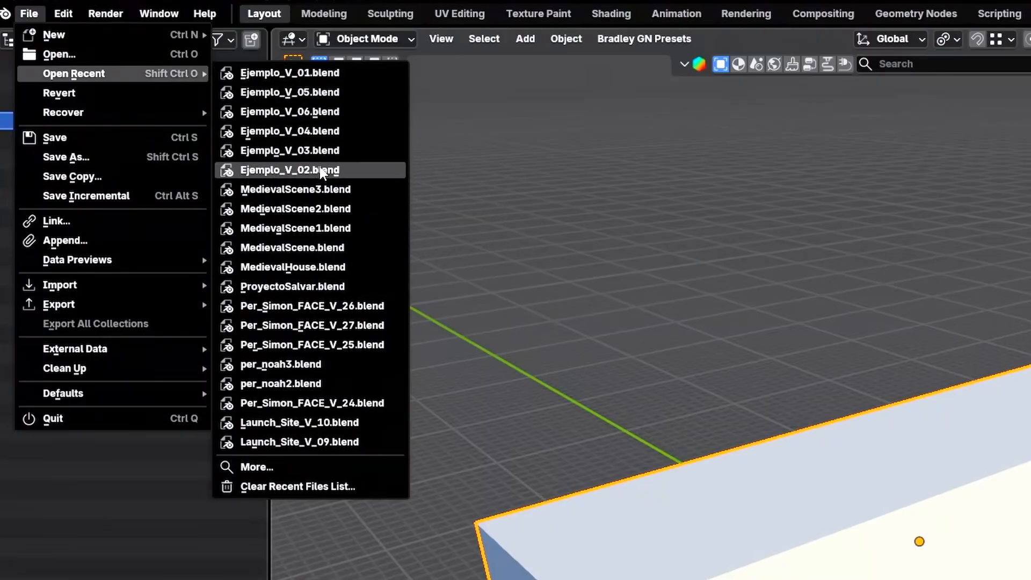
pyautogui.moveTo(309, 99)
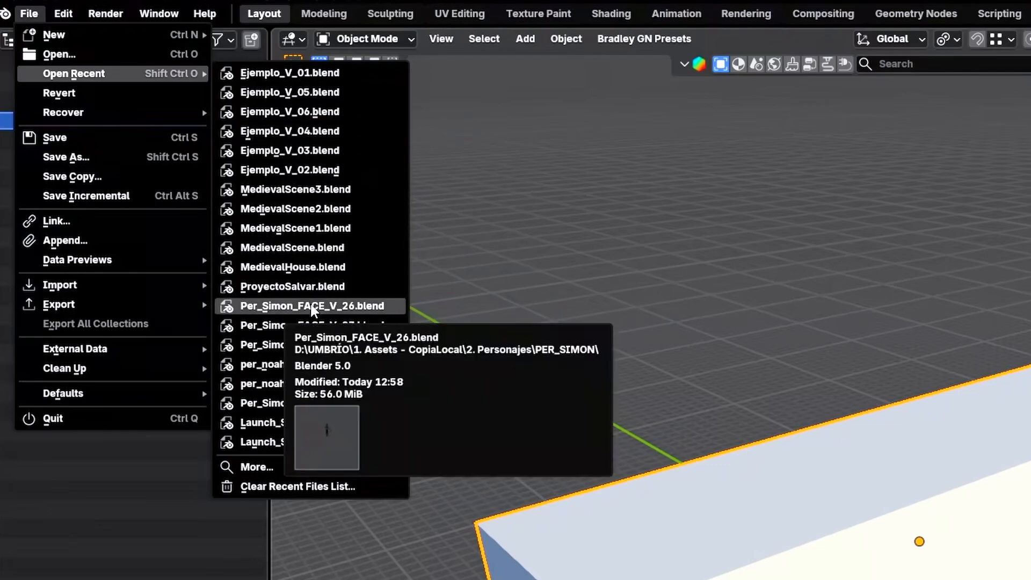
pyautogui.moveTo(280, 383)
pyautogui.moveTo(283, 366)
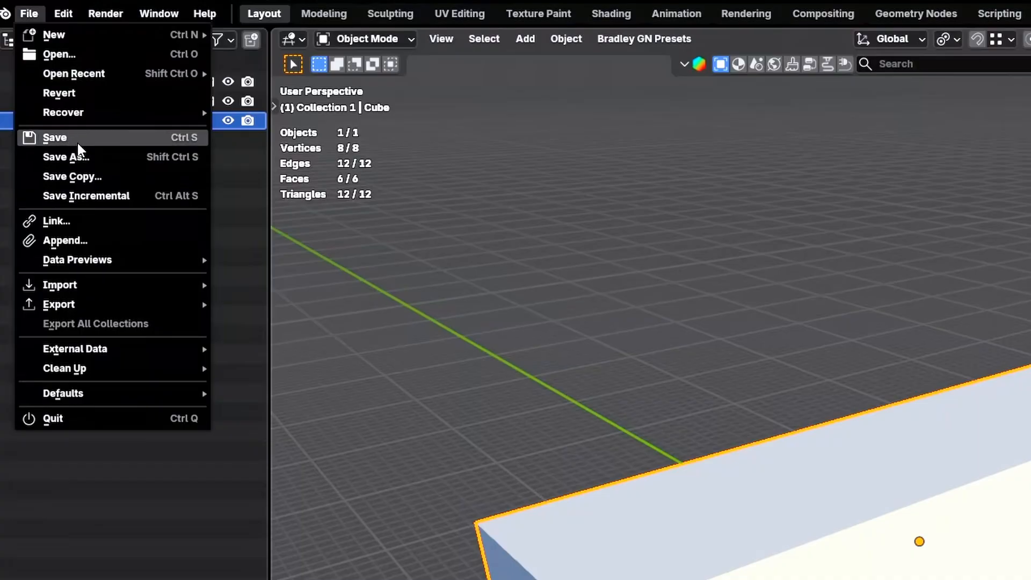
# Step: Check the Testing_Projects folder in File Explorer and save the recovered Blender scene over Ejemplo_V_01.blend
pyautogui.click(65, 240)
pyautogui.hotkey('alt', 'Tab')
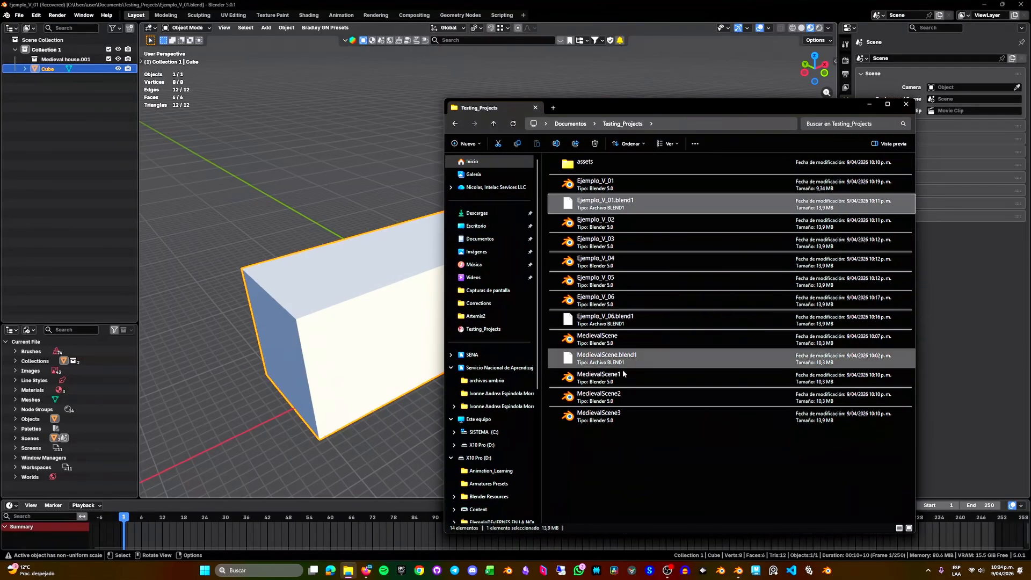
pyautogui.click(366, 249)
pyautogui.hotkey('ctrl', 's')
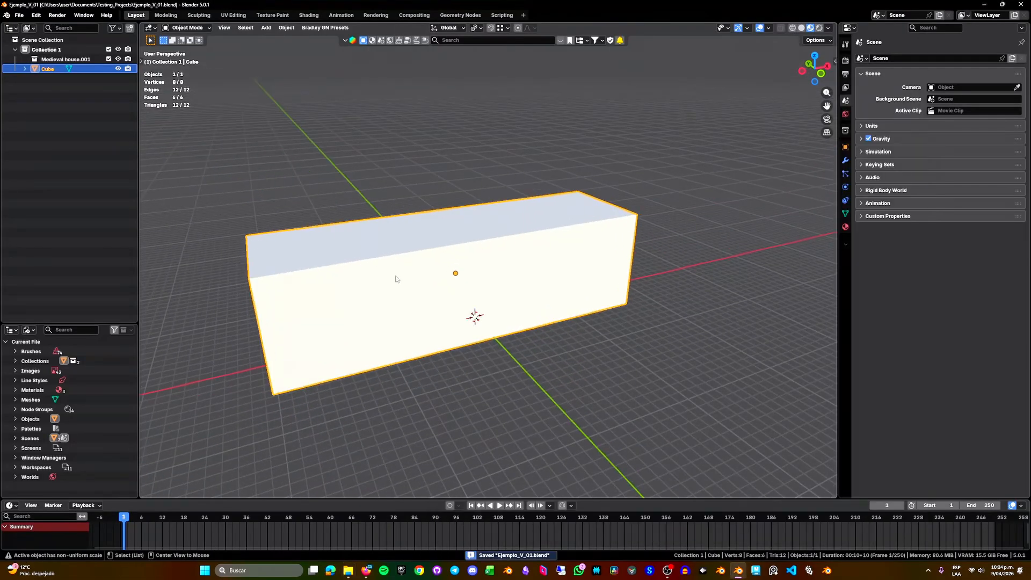
pyautogui.hotkey('alt', 'Tab')
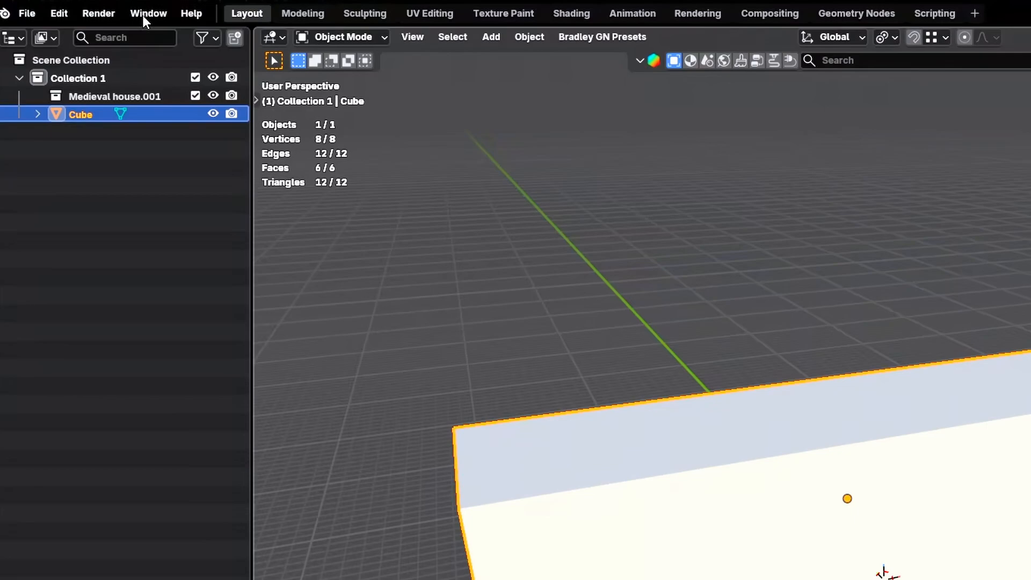
# Step: Deselect the cube and try raising the version number of Ejemplo_V_01.blend in the Save As file name
pyautogui.hotkey('alt', 'a')
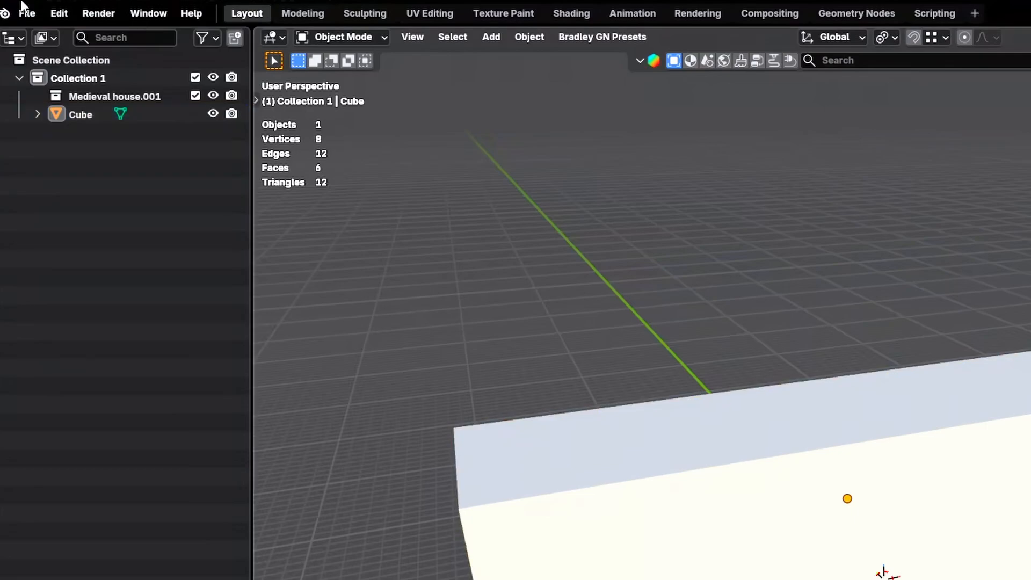
pyautogui.click(36, 15)
pyautogui.moveTo(19, 15)
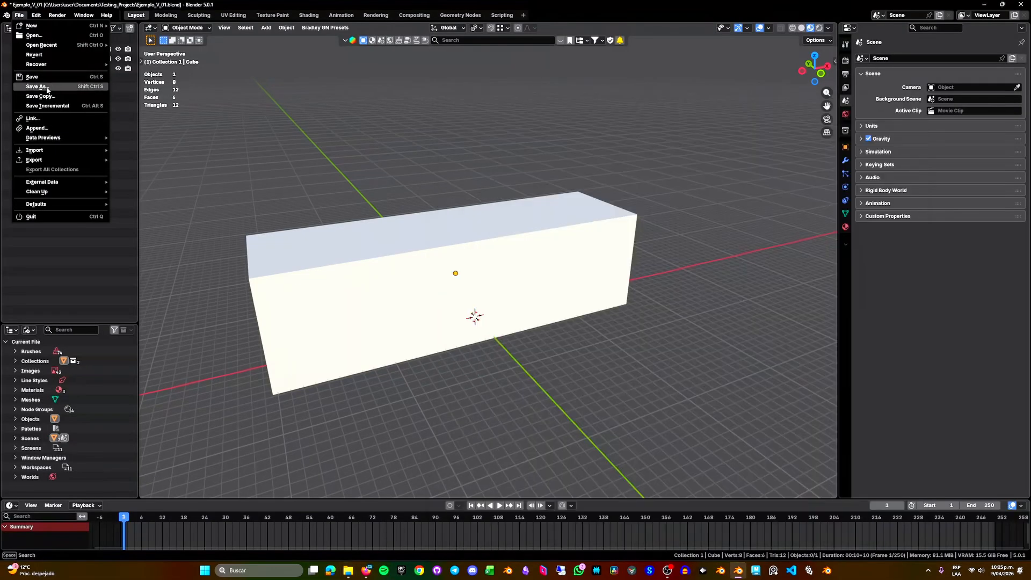
pyautogui.click(38, 86)
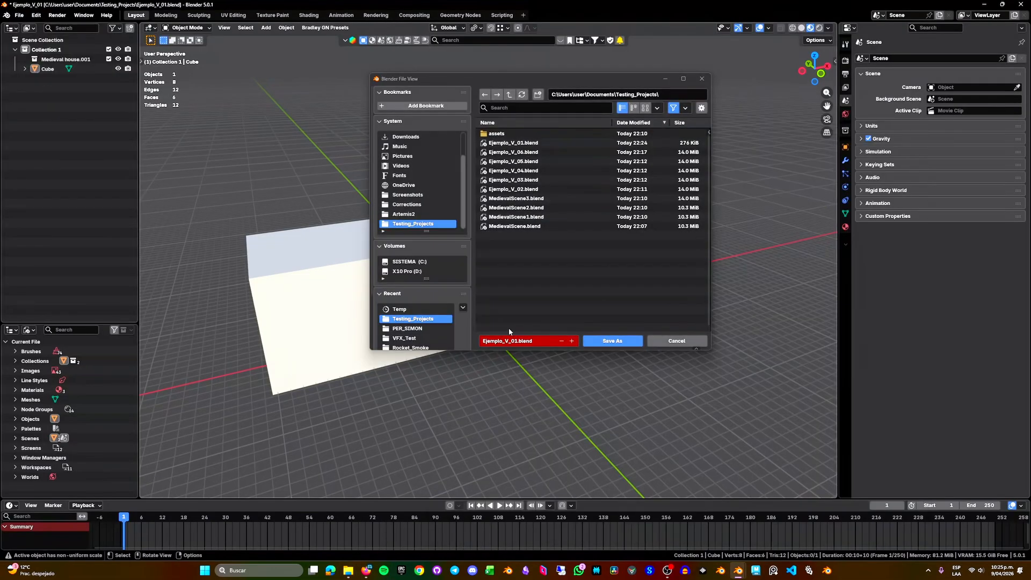
pyautogui.doubleClick(572, 341)
pyautogui.click(572, 341)
pyautogui.click(572, 342)
pyautogui.click(572, 342)
pyautogui.click(572, 342)
pyautogui.click(573, 342)
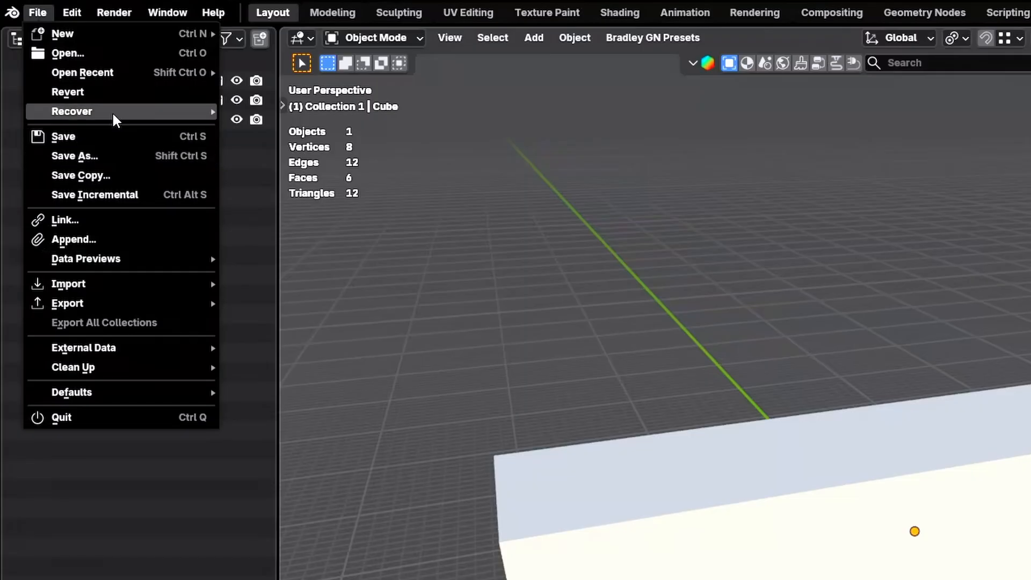
# Step: Open the System preferences and examine the Undo Steps setting under Memory & Limits
pyautogui.moveTo(120, 109)
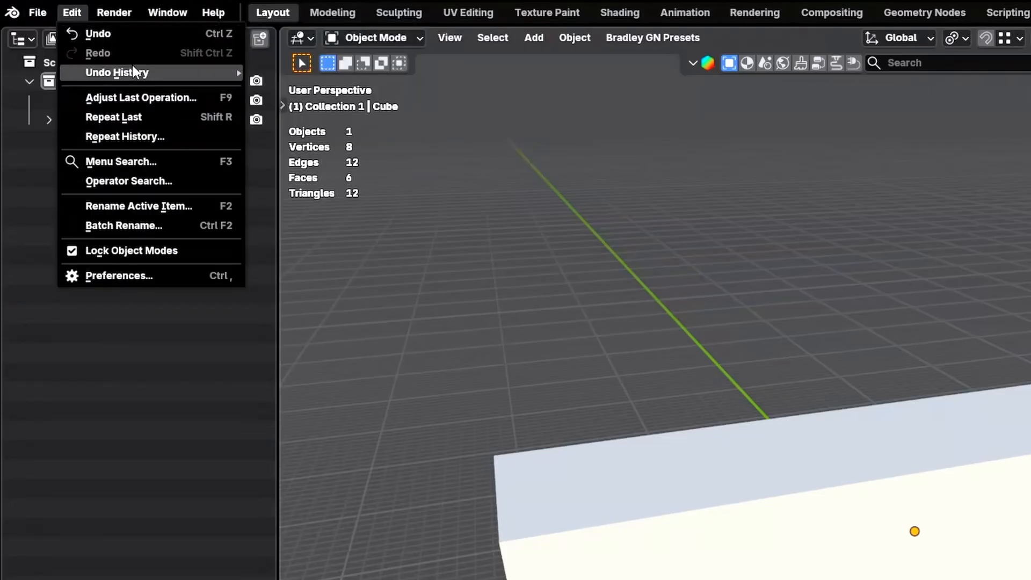
pyautogui.moveTo(134, 72)
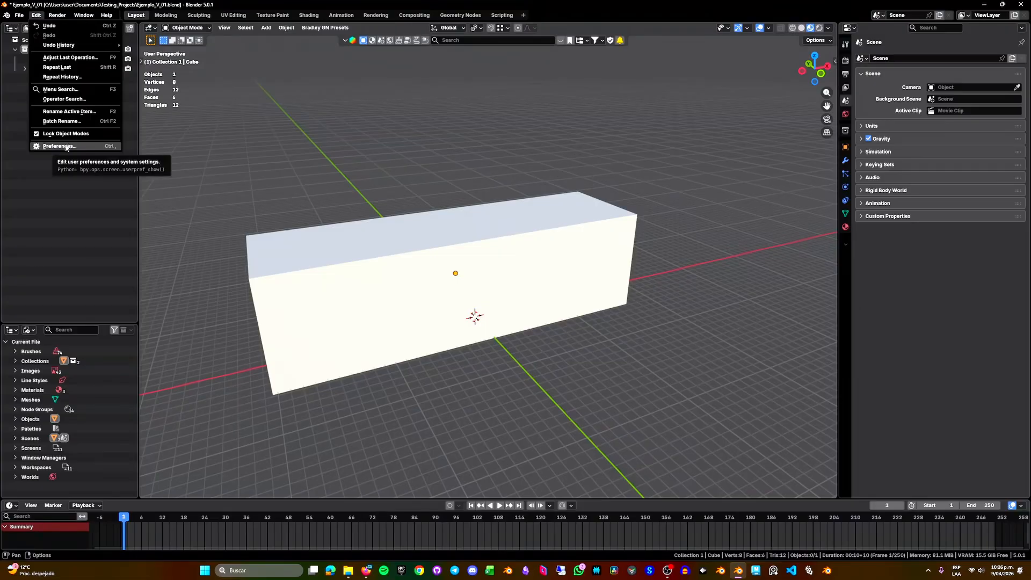
pyautogui.click(66, 146)
pyautogui.click(150, 372)
pyautogui.scroll(-4, 301, 327)
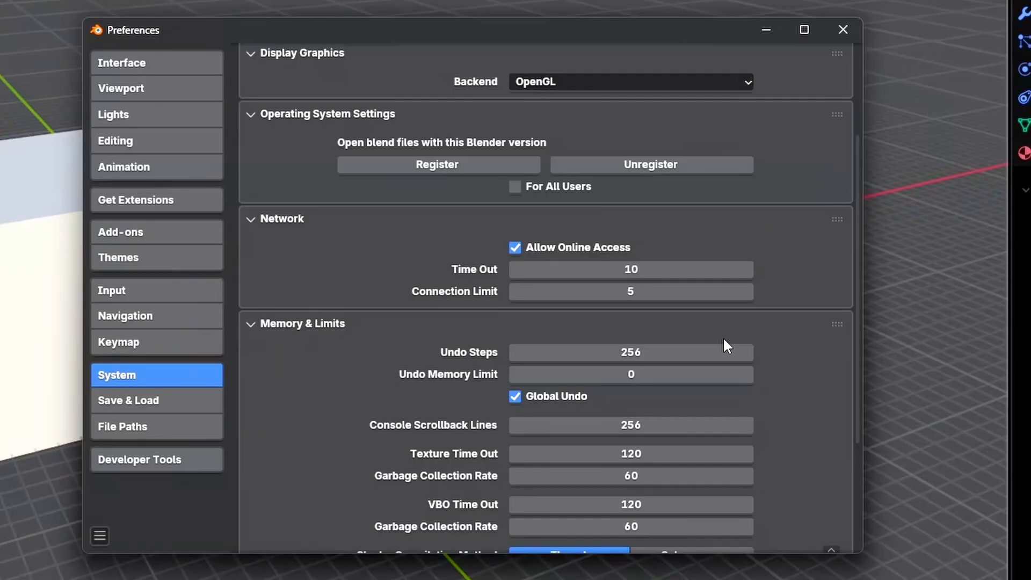
pyautogui.moveTo(666, 357)
pyautogui.mouseDown()
pyautogui.moveTo(637, 358)
pyautogui.moveTo(666, 358)
pyautogui.mouseUp()
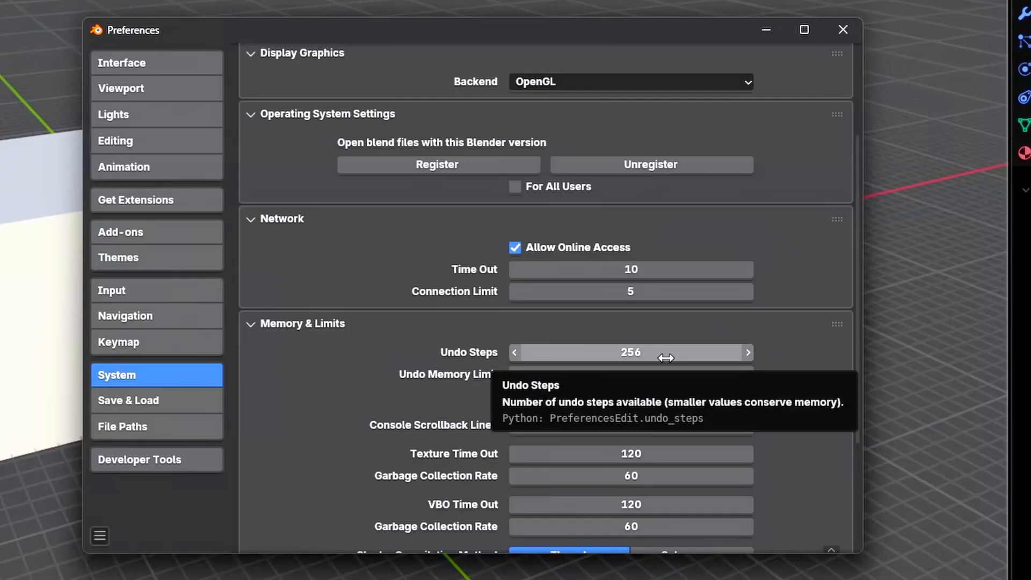